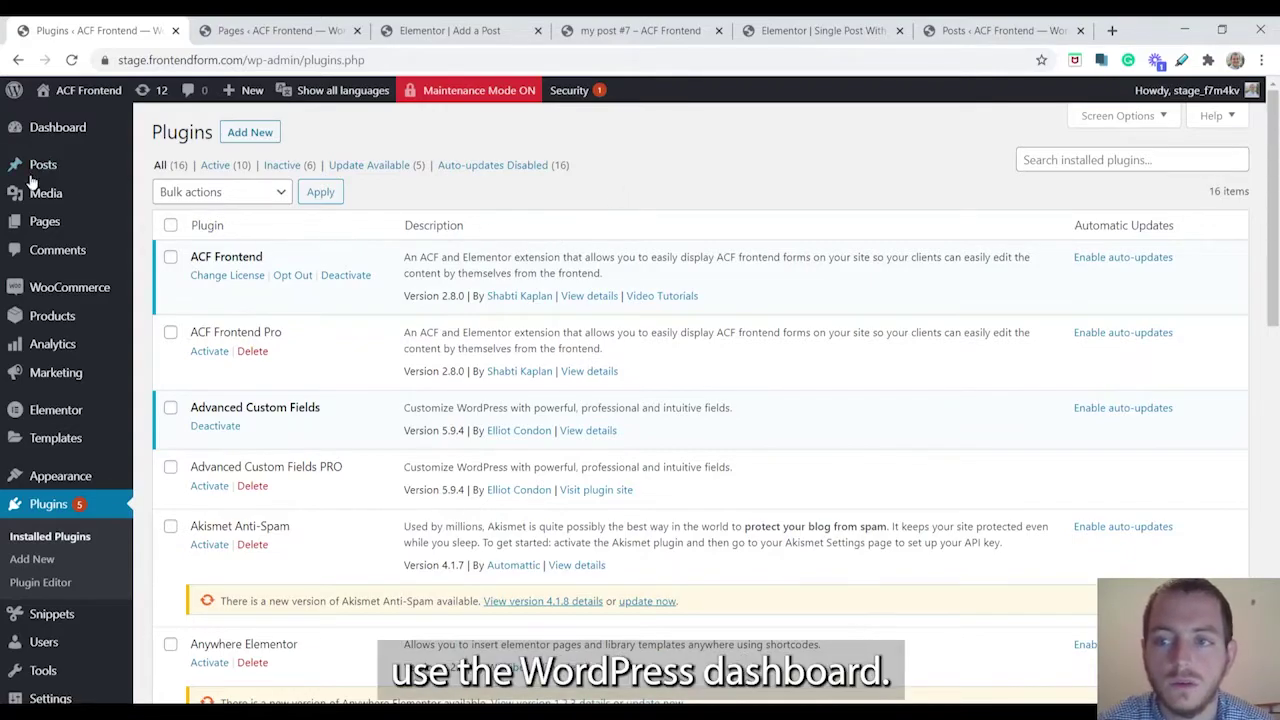
- Scroll through the live Add a Post form with its Title and Content fields
mouse_move(110, 314)
scroll(110, 340, down, 3)
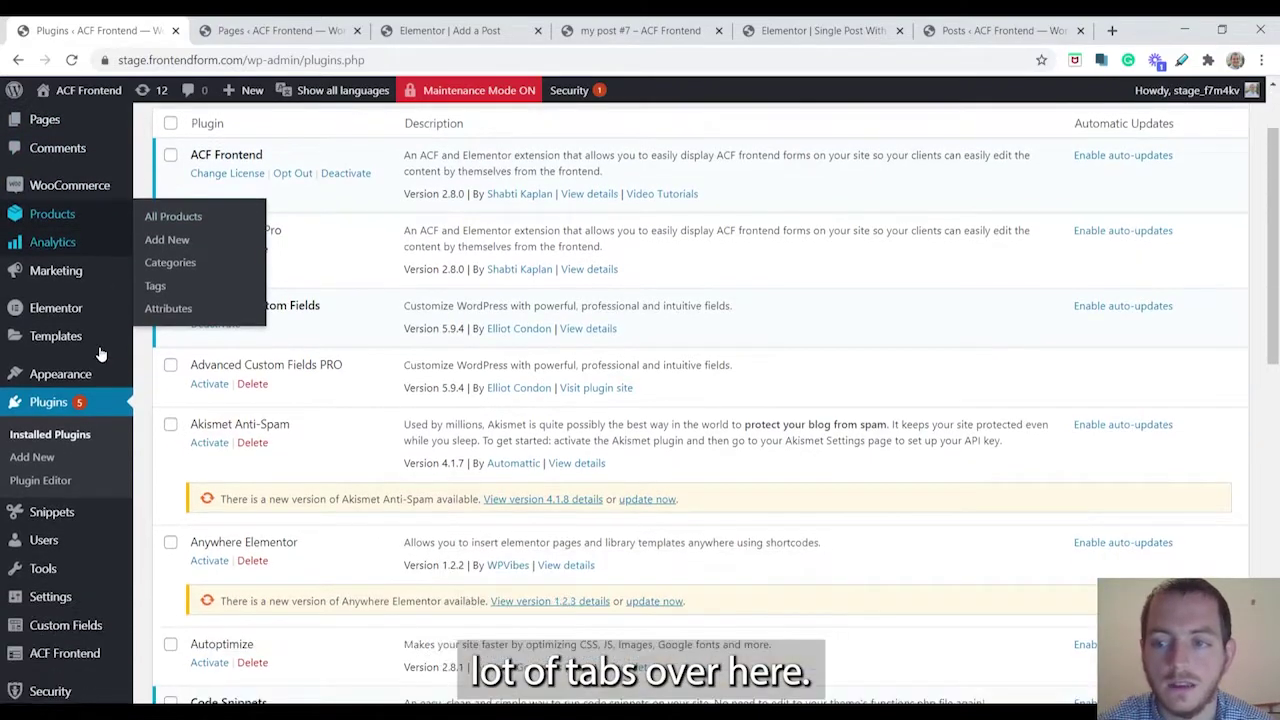
scroll(107, 367, up, 3)
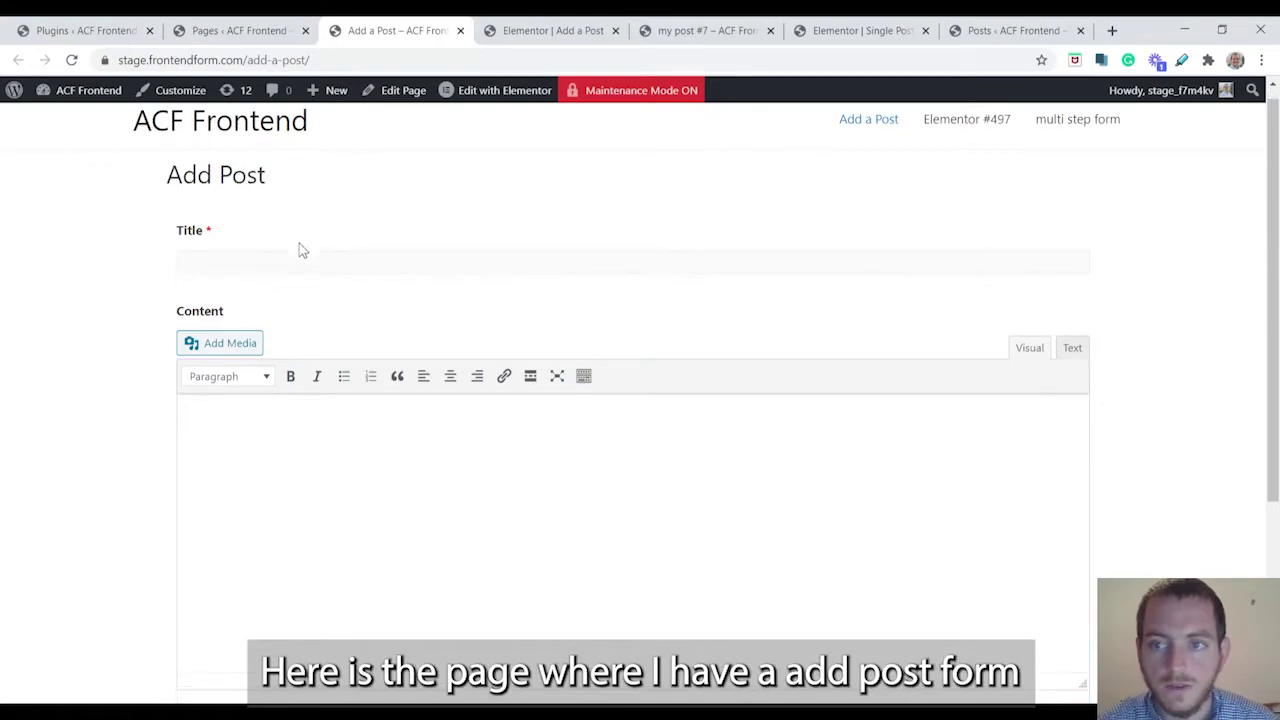
- Try the live form's Title and Content fields, then return to the installed plugins list
scroll(300, 250, down, 1)
scroll(300, 250, up, 1)
click(251, 266)
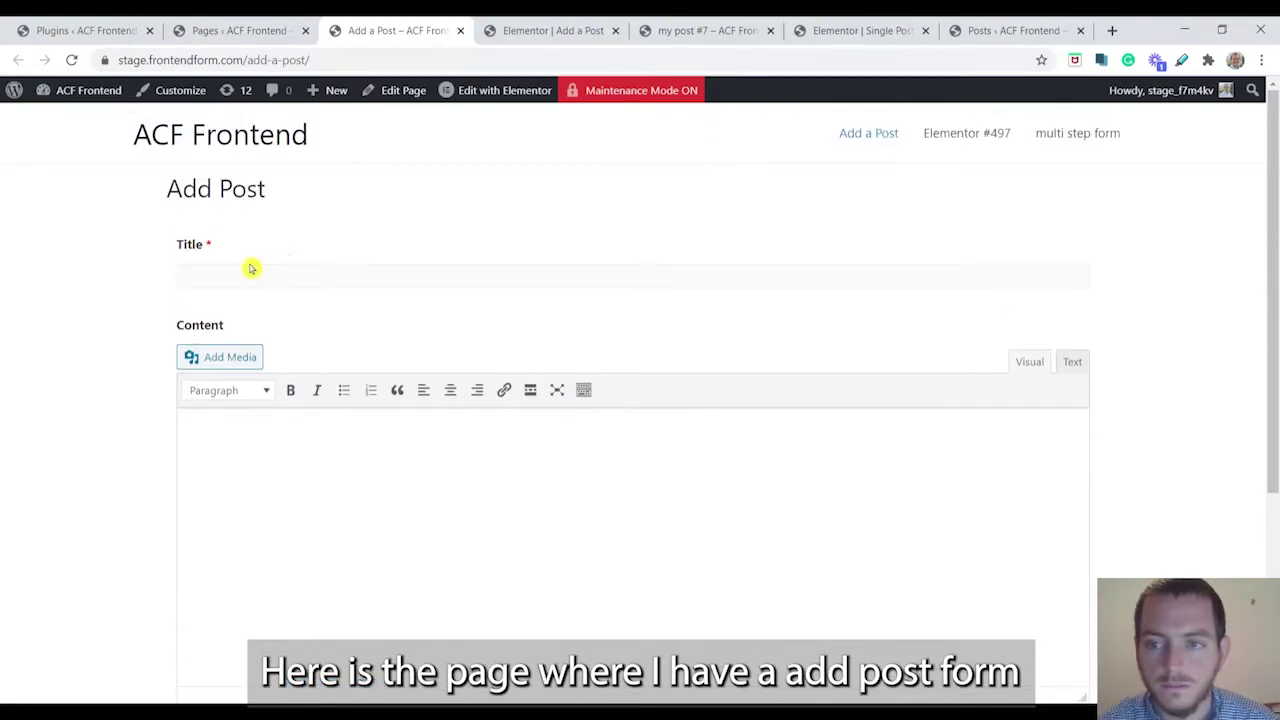
click(252, 281)
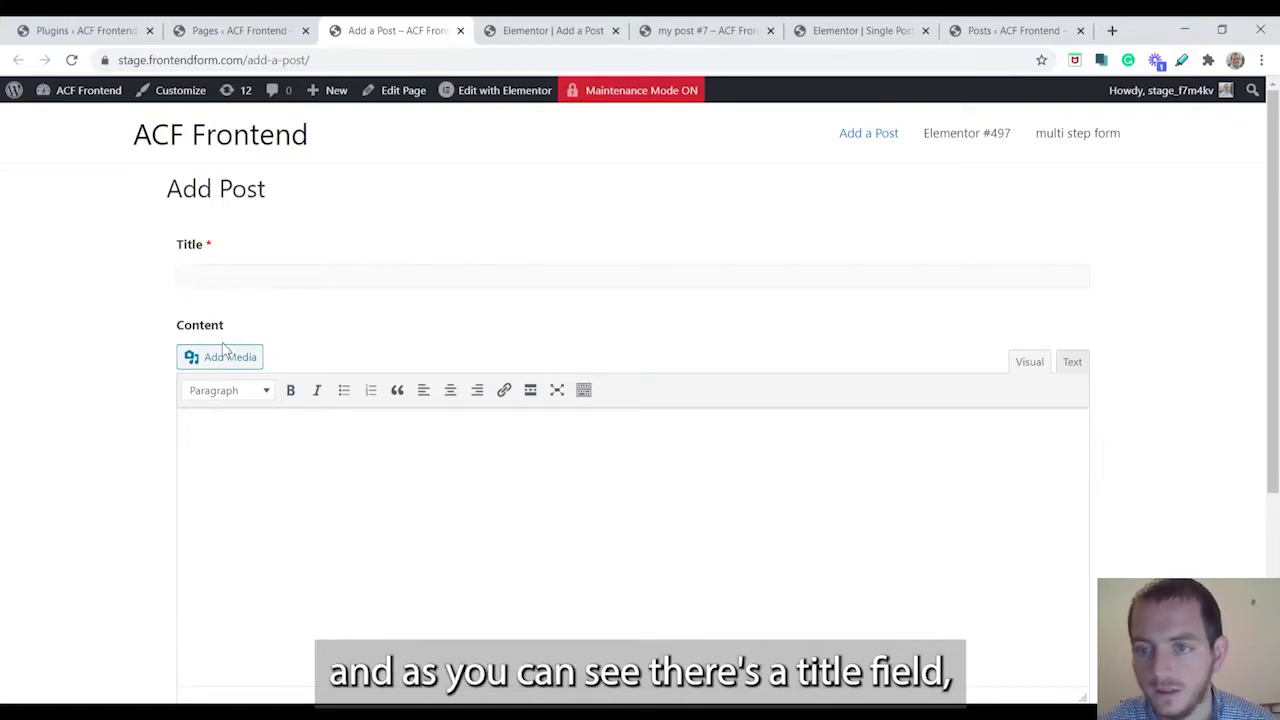
scroll(224, 350, down, 3)
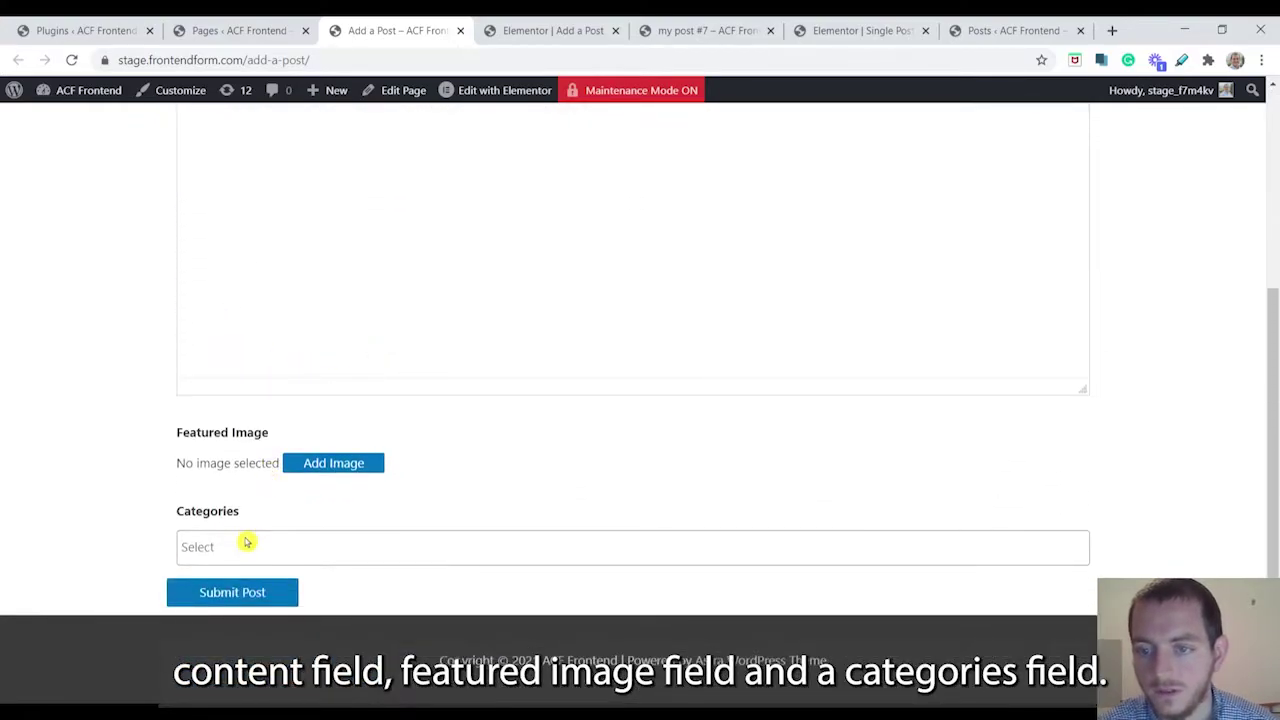
scroll(303, 420, up, 5)
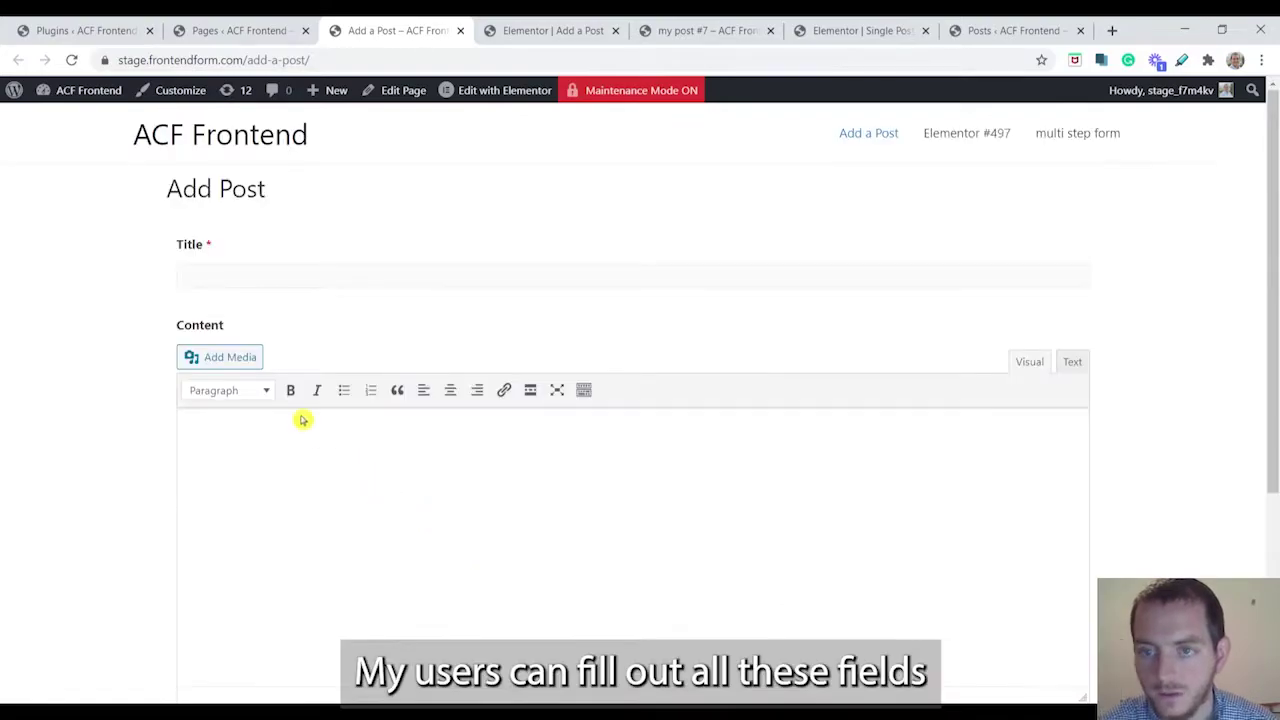
scroll(217, 280, down, 3)
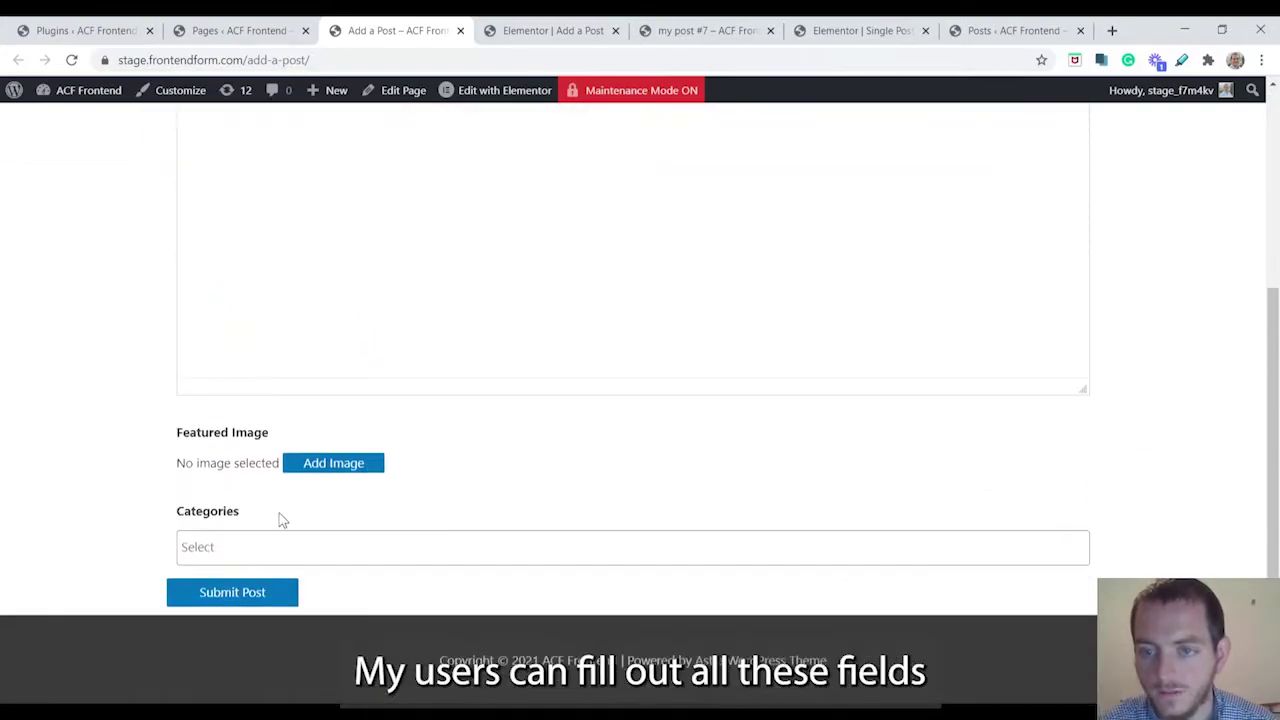
click(474, 361)
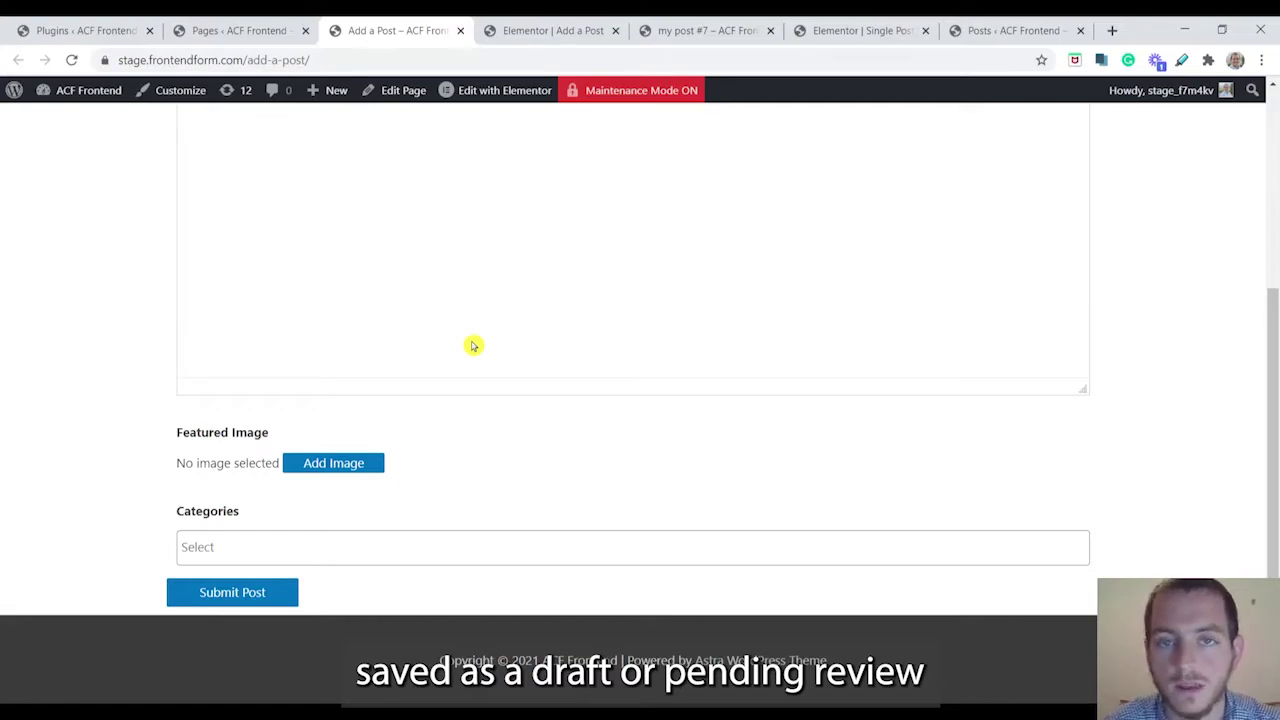
scroll(400, 315, up, 3)
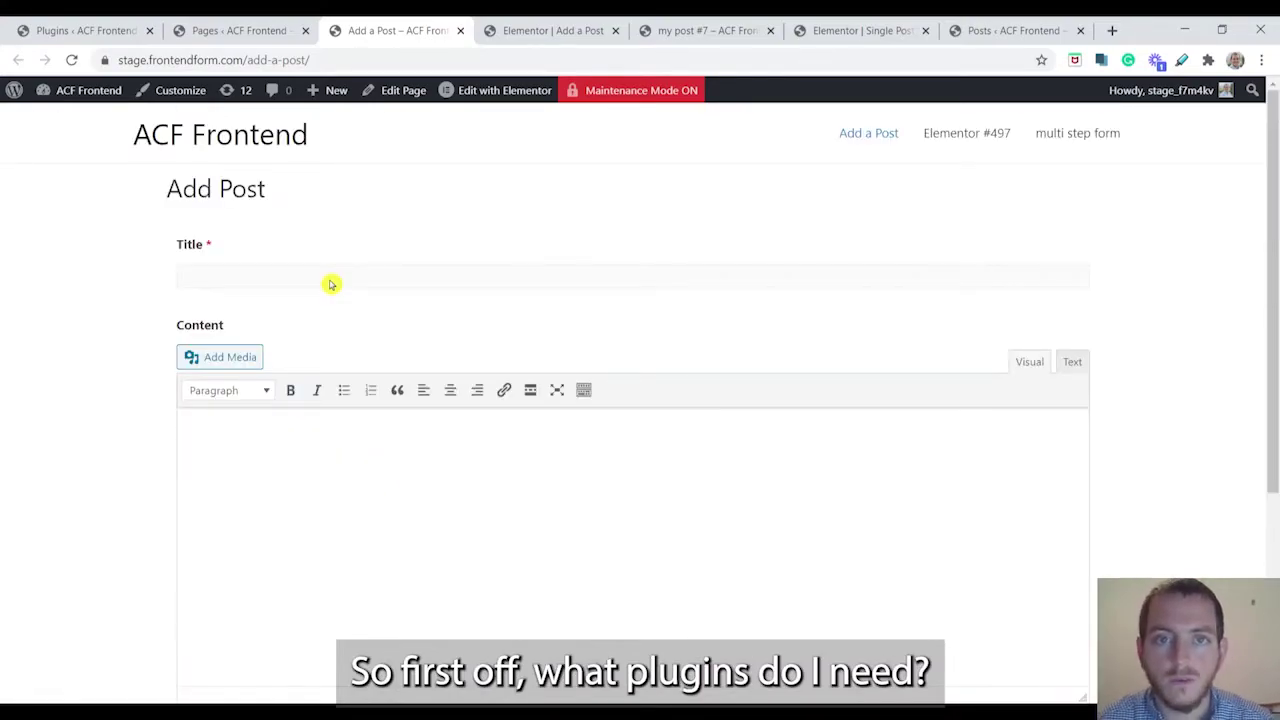
key(ctrl+1)
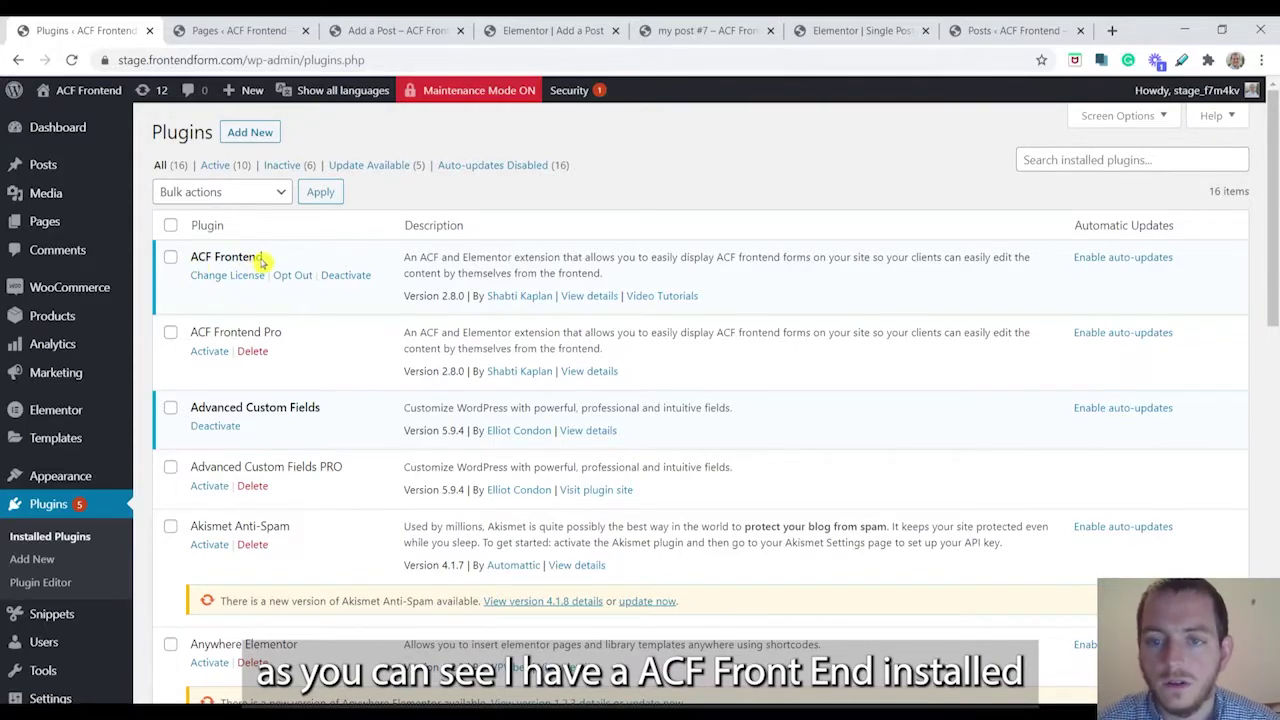
- Scroll down the empty Add a Post page in the Elementor editor
scroll(343, 257, down, 1)
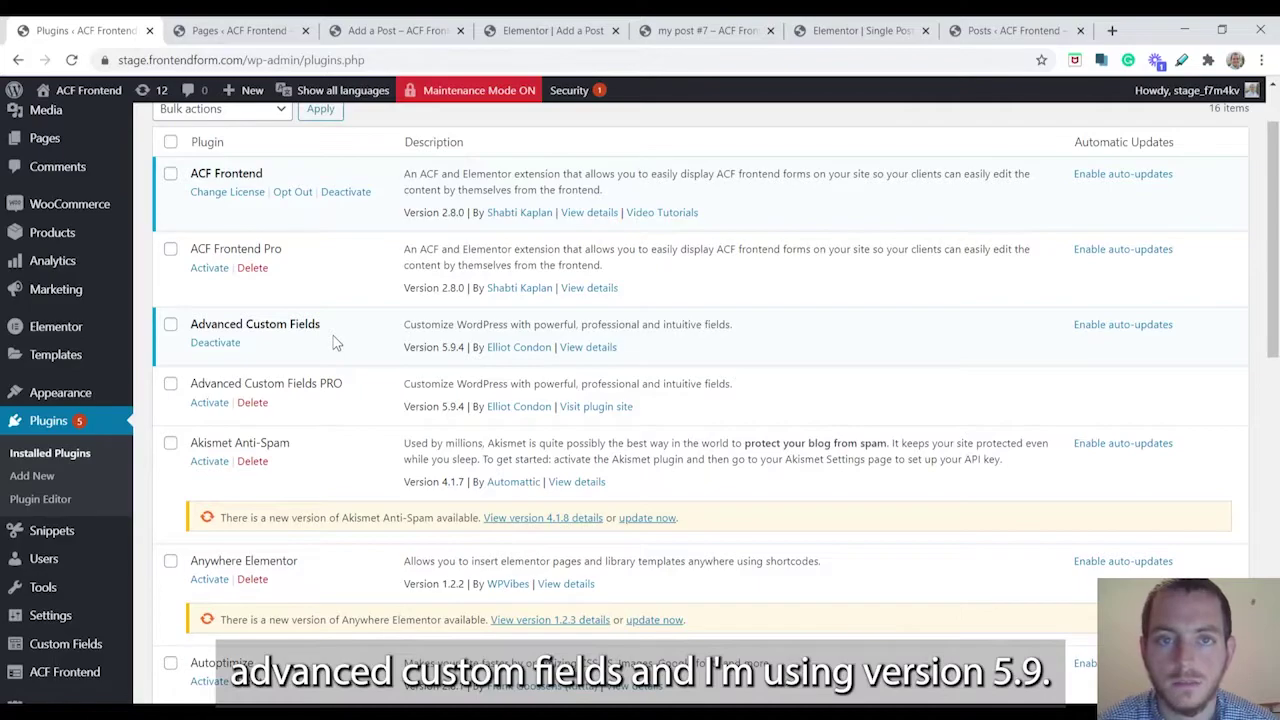
scroll(335, 343, down, 1)
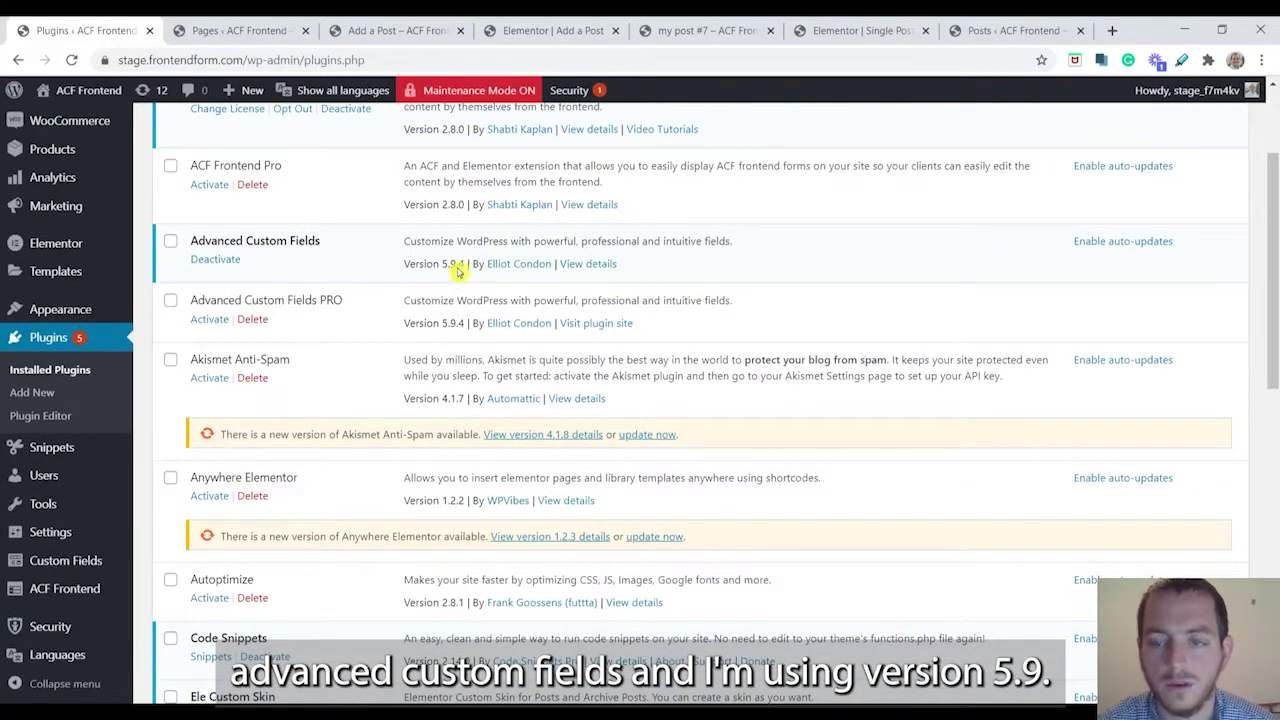
scroll(455, 275, down, 6)
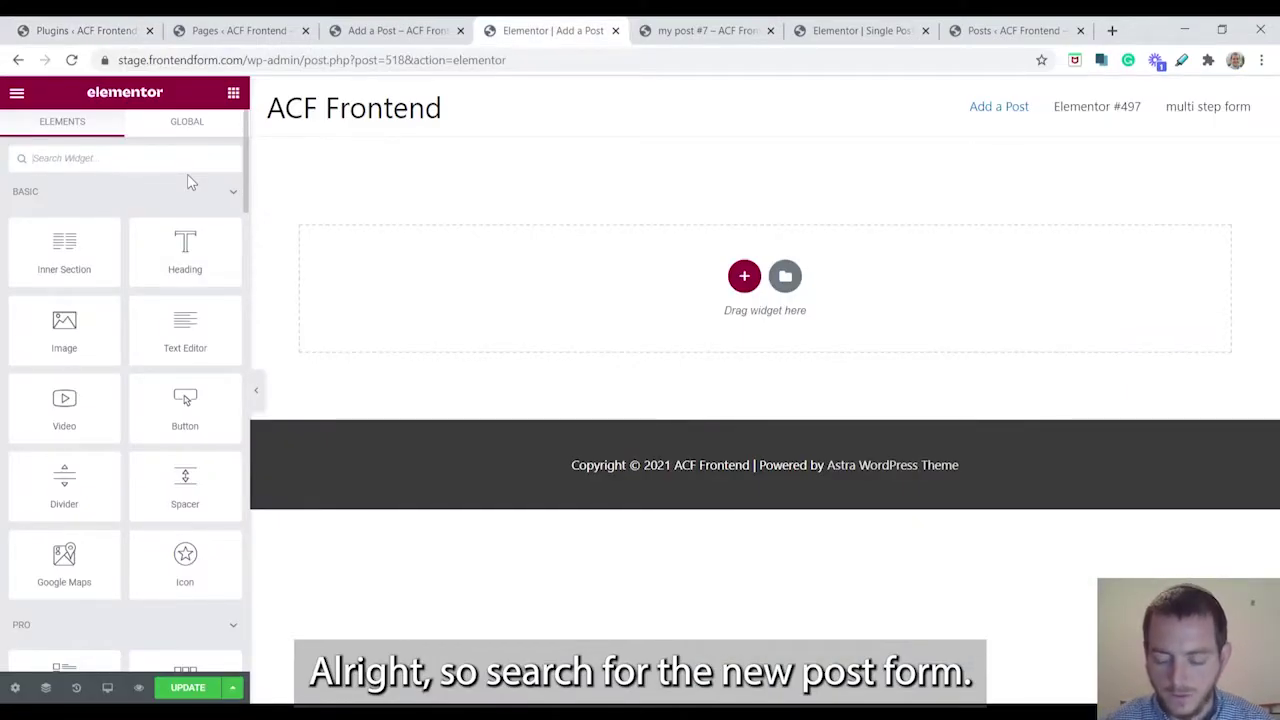
- Search widgets for 'new', drop the New Post Form onto the page and select it
text(new)
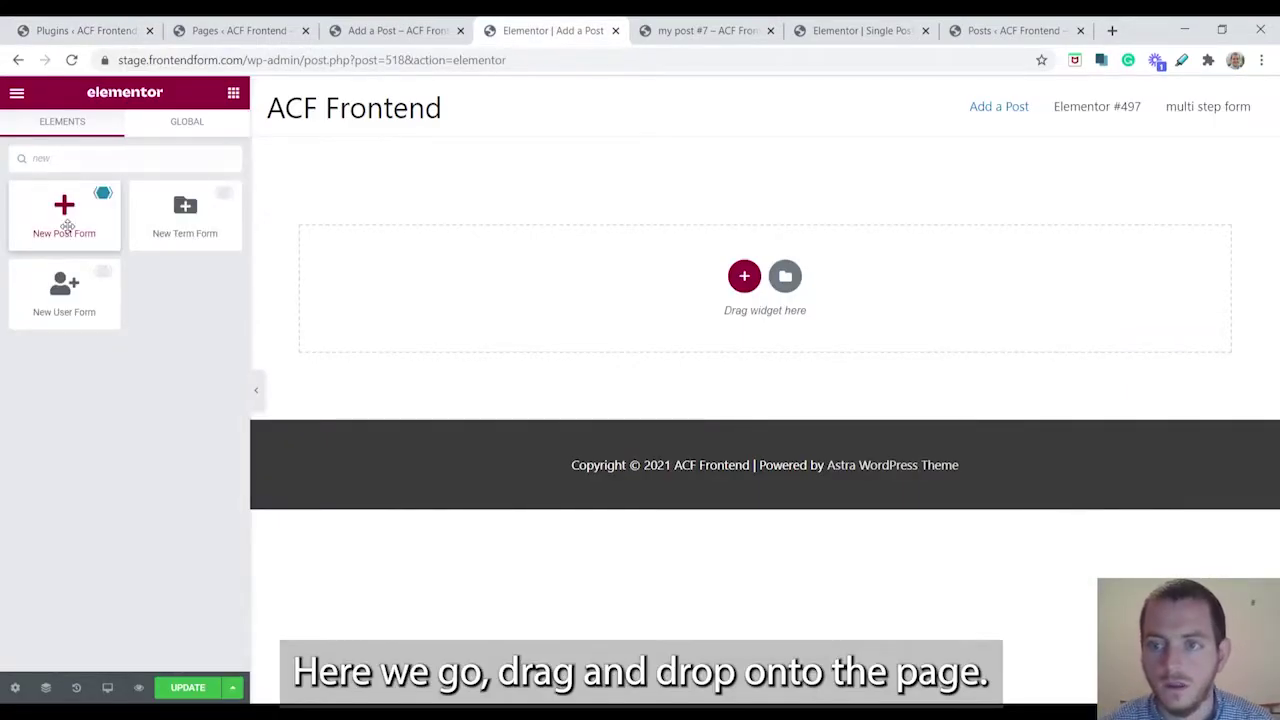
drag(65, 228, 502, 265)
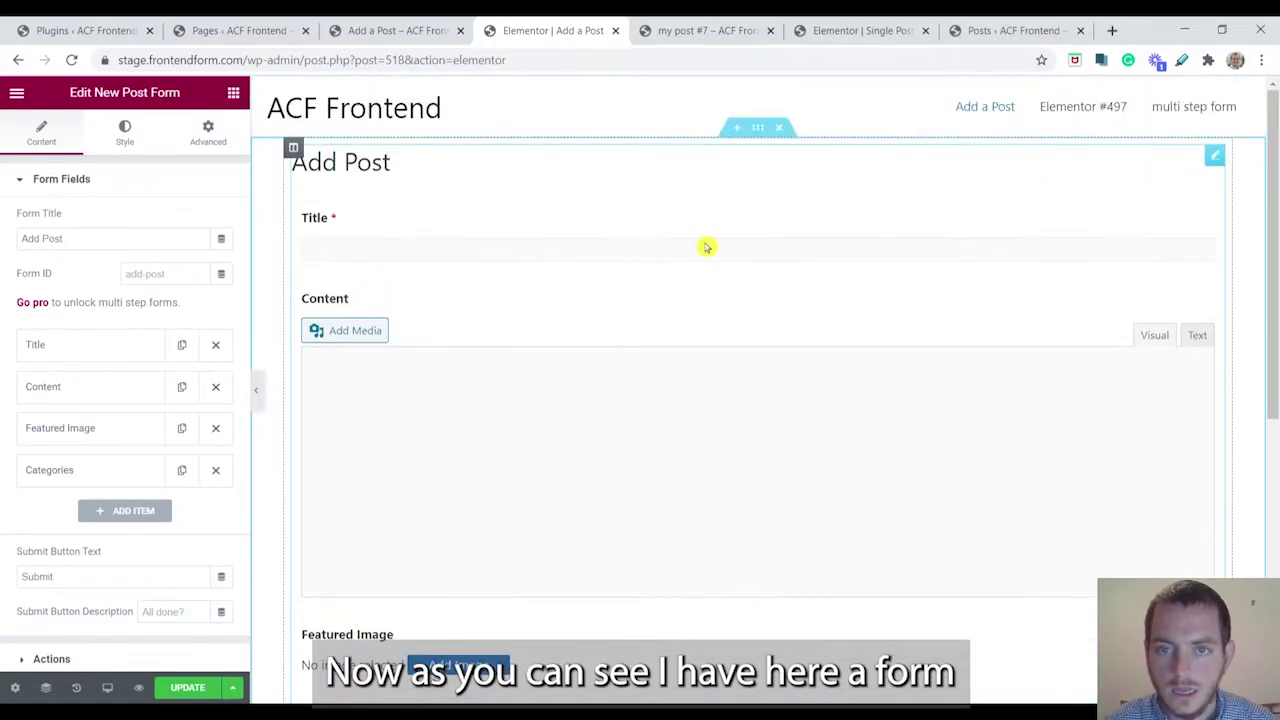
scroll(461, 287, down, 2)
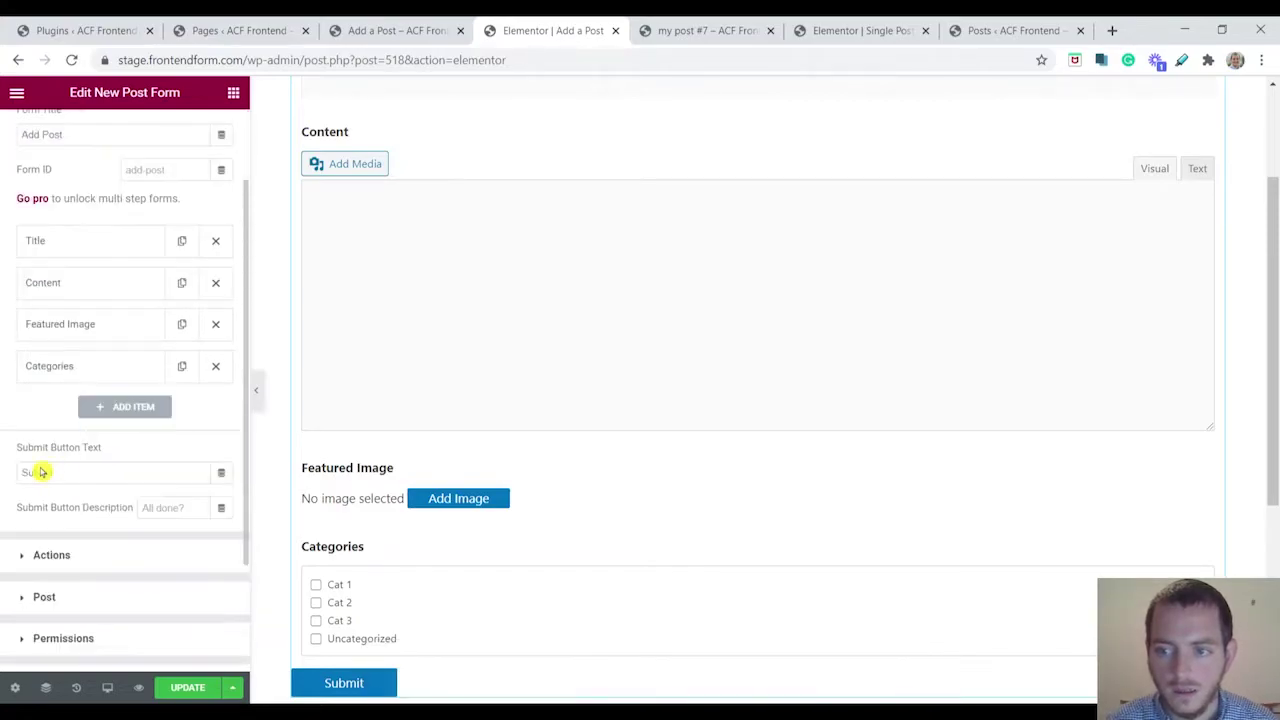
scroll(70, 440, down, 1)
click(418, 367)
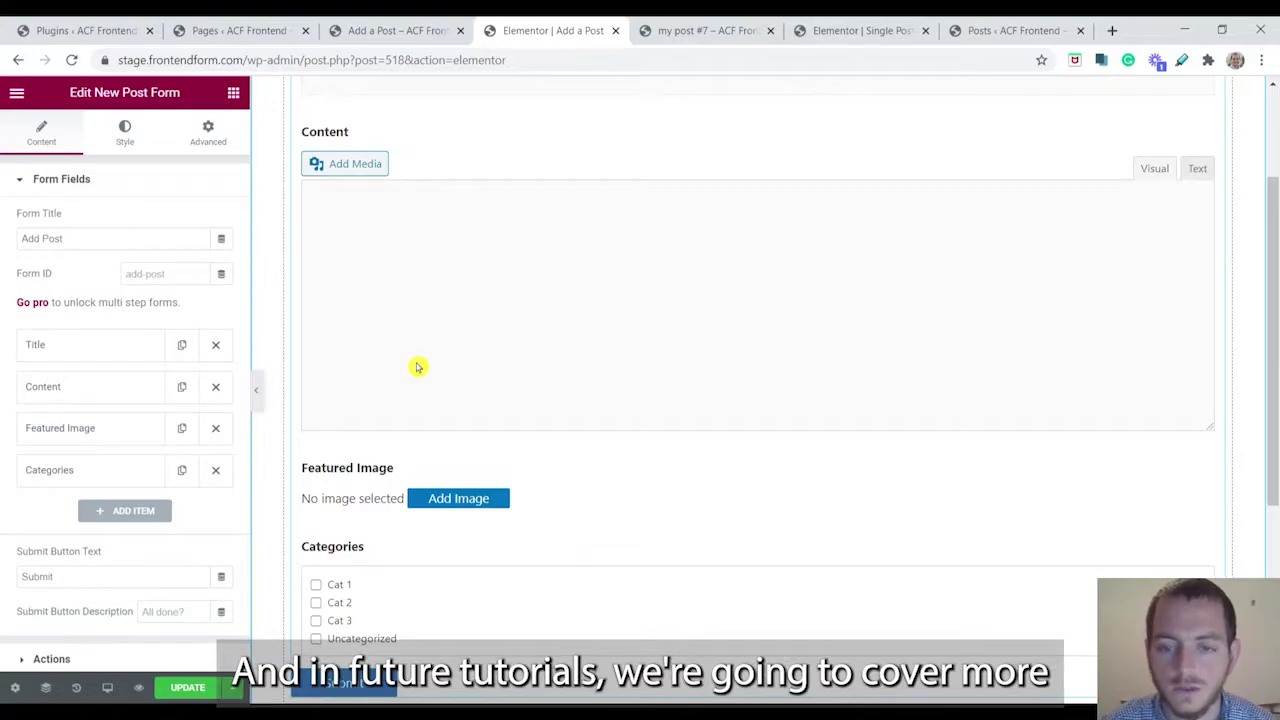
scroll(418, 367, up, 2)
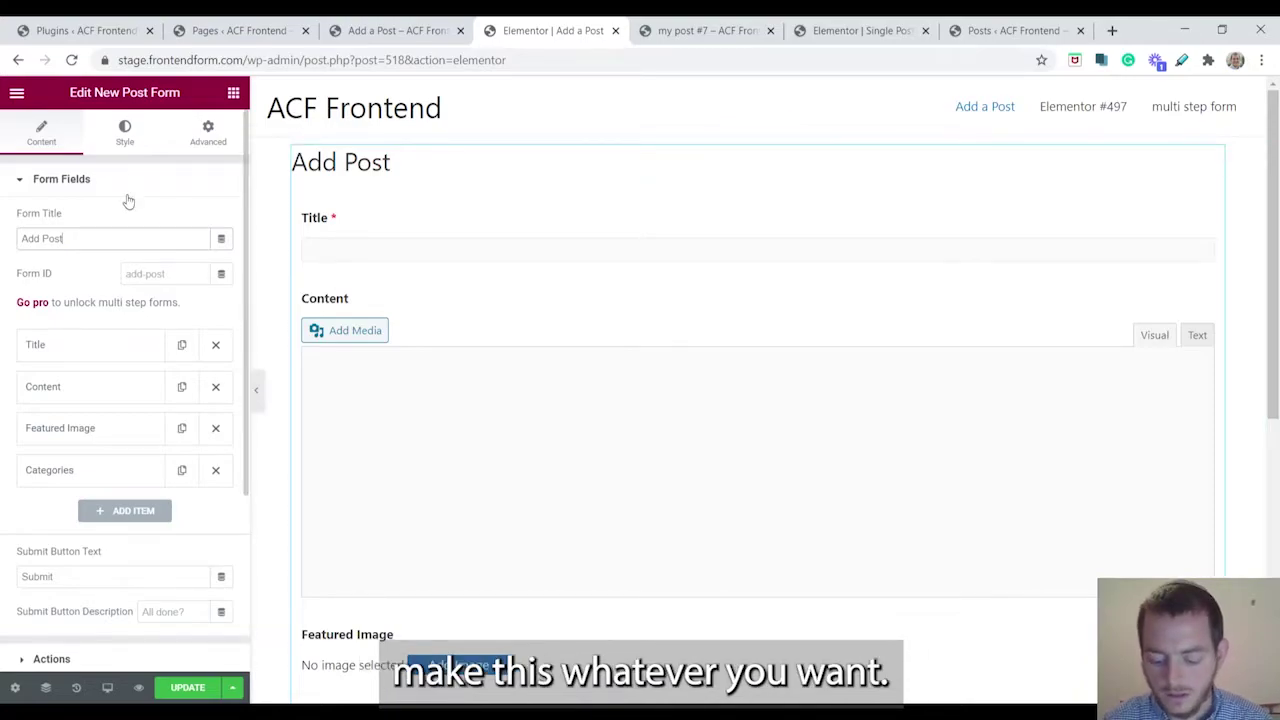
- Clear the New Post Form's title after trying the Post Title dynamic tag
text(a )
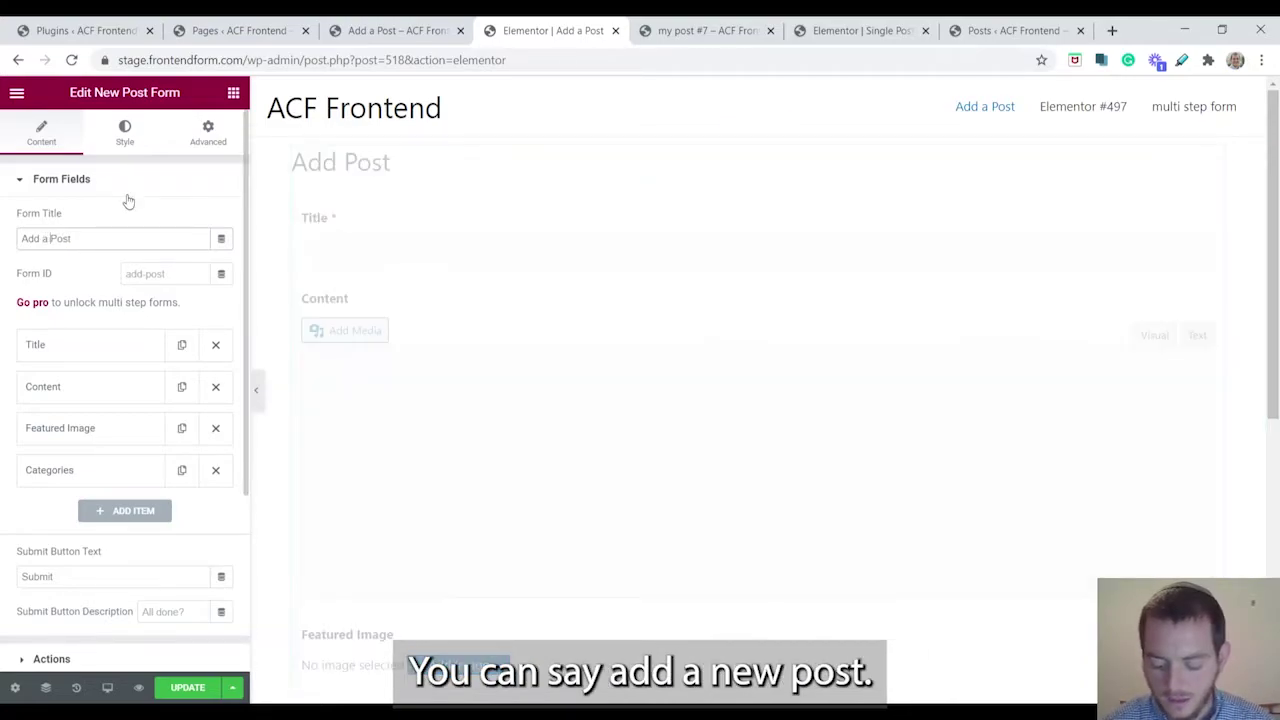
text(New)
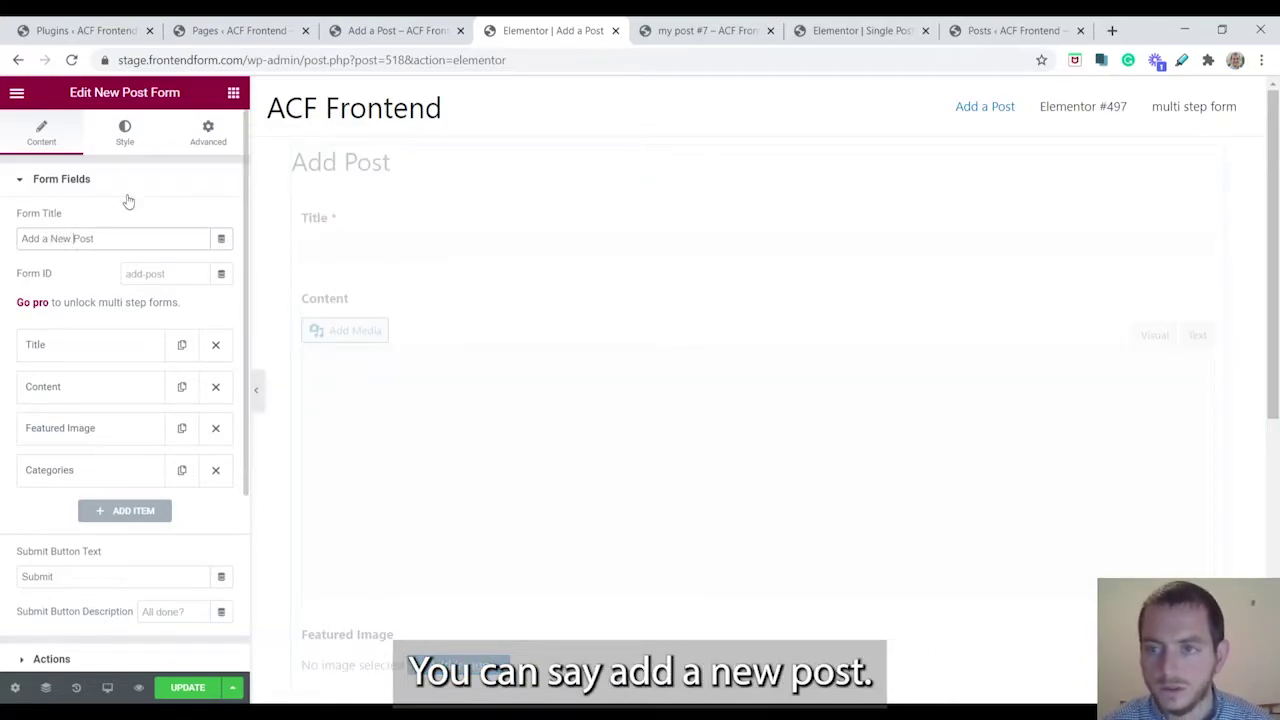
click(223, 238)
scroll(147, 346, down, 3)
scroll(147, 346, up, 3)
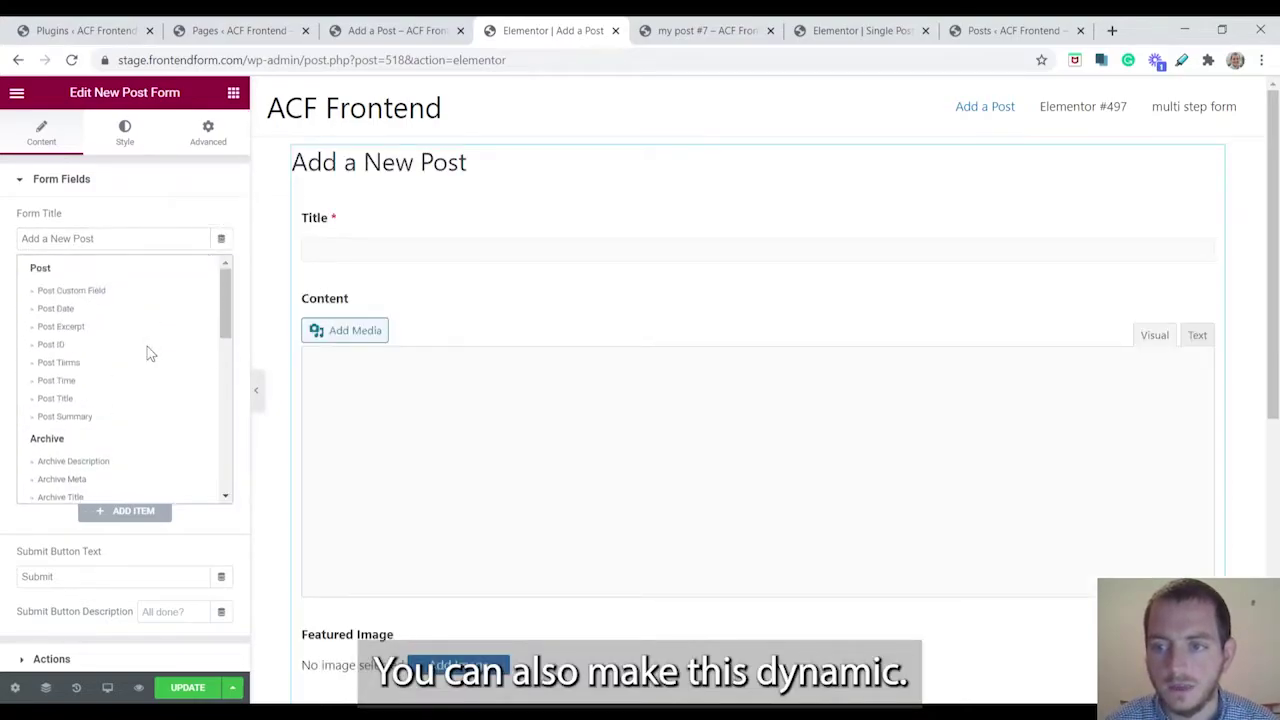
click(124, 398)
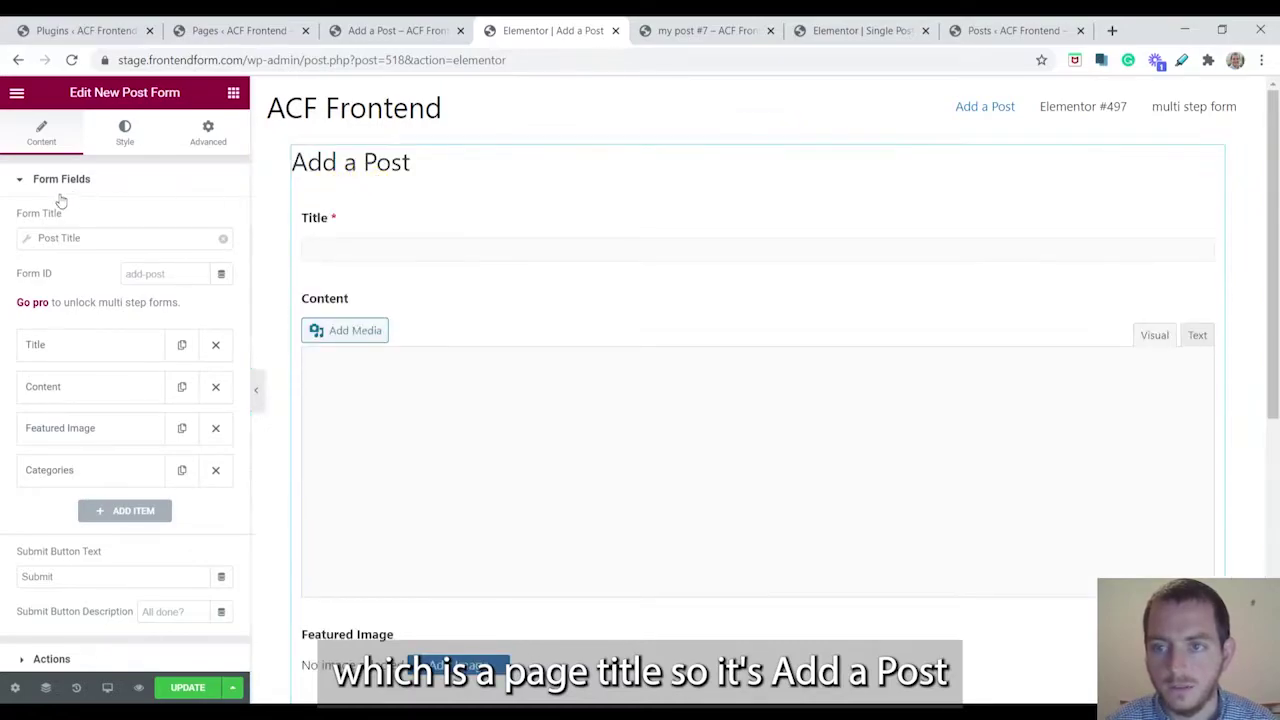
click(162, 190)
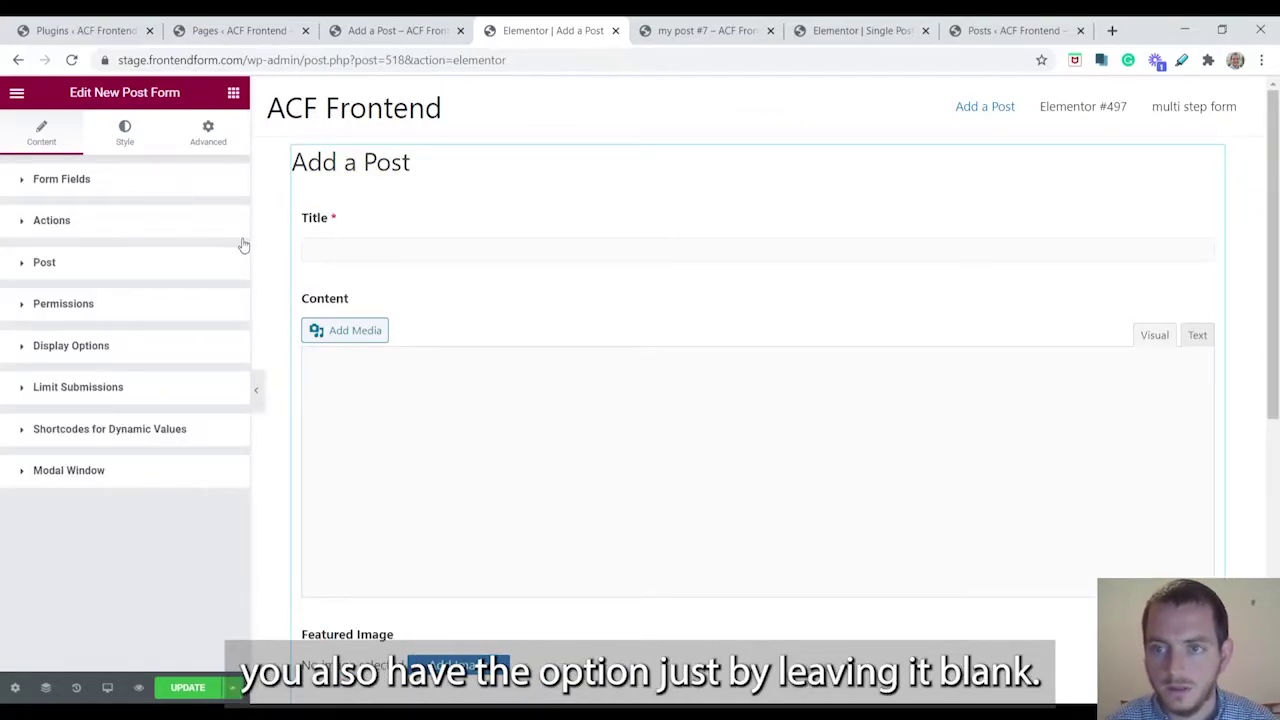
click(238, 179)
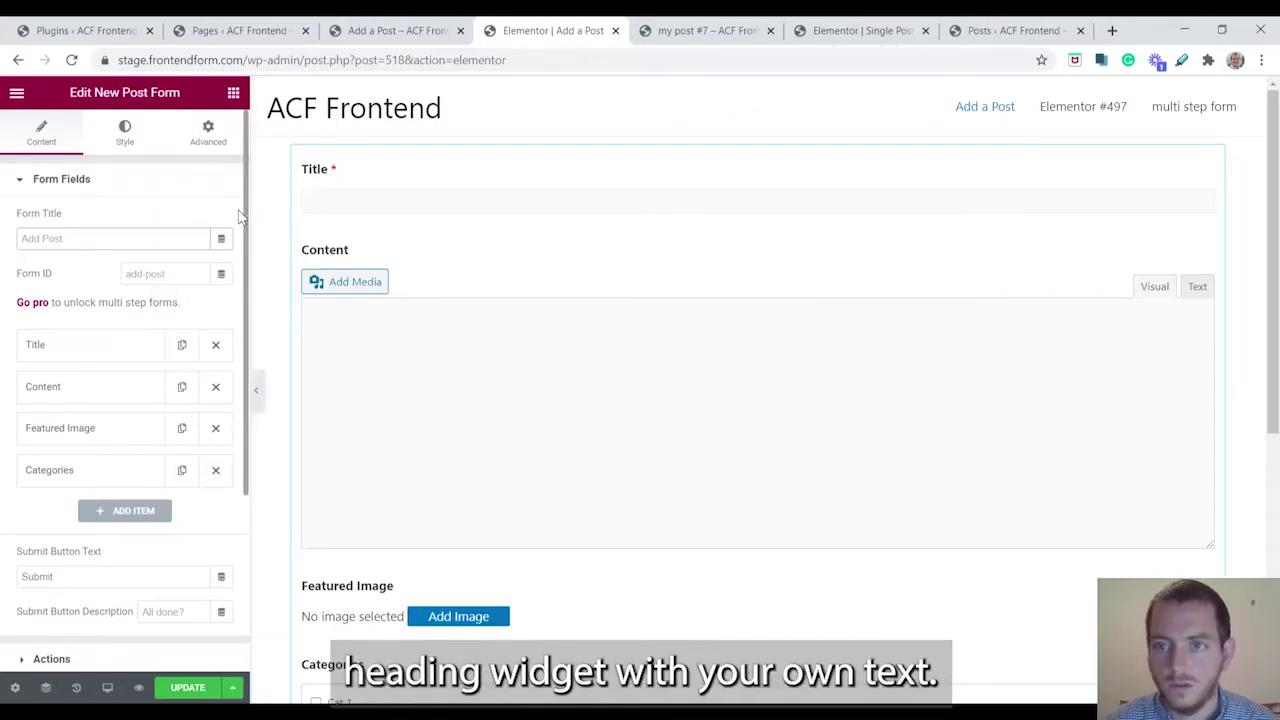
scroll(180, 237, down, 1)
scroll(77, 331, up, 1)
scroll(95, 241, down, 1)
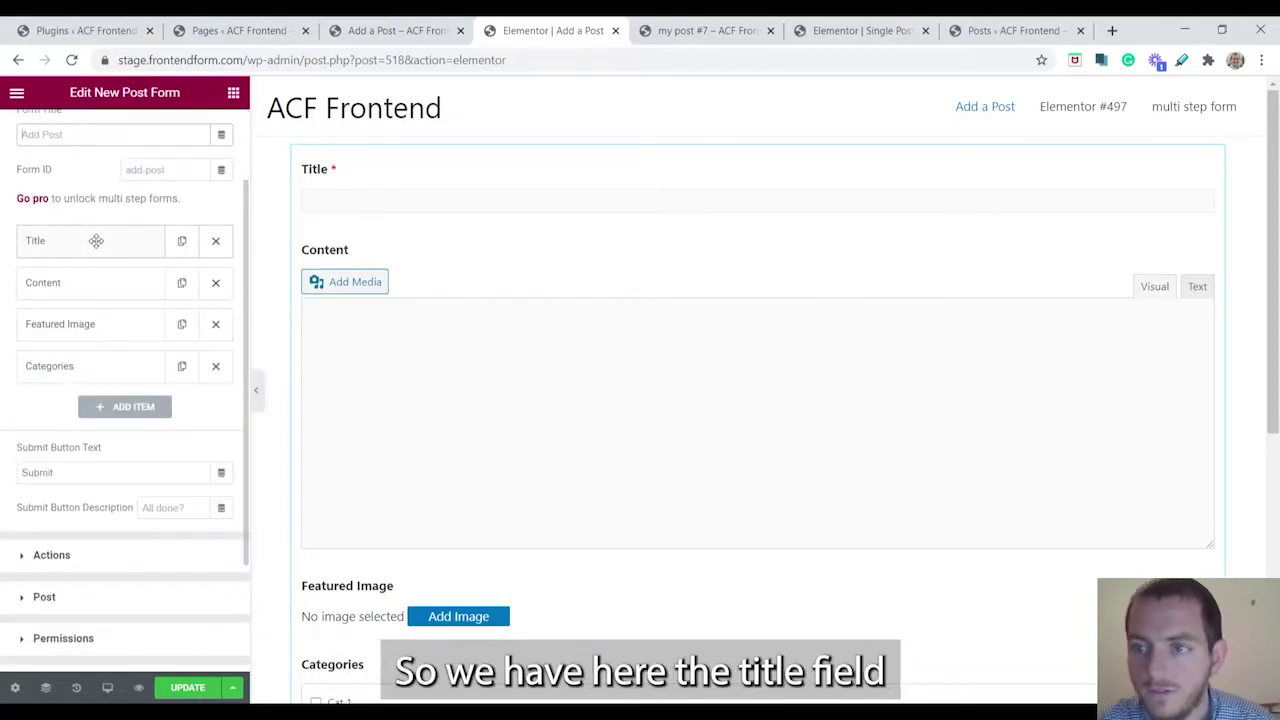
- Enter 'add a title' as the Title field's placeholder
click(96, 240)
scroll(99, 241, down, 1)
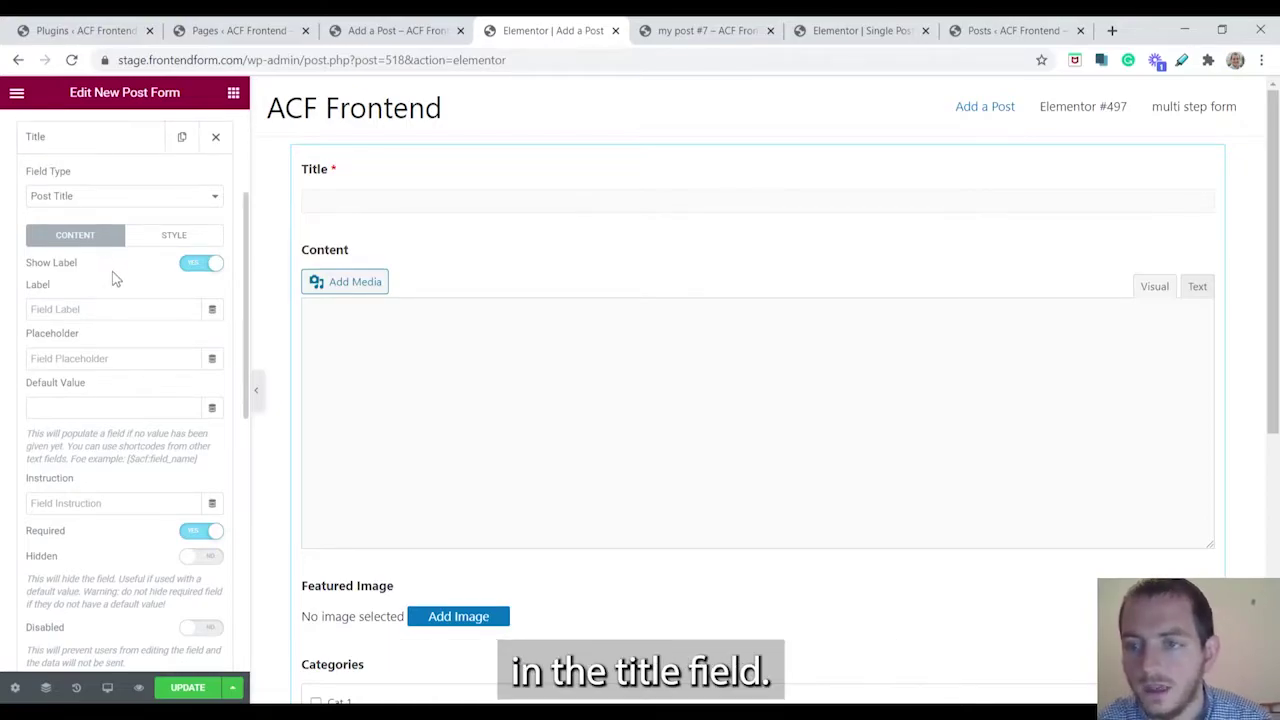
scroll(113, 279, down, 1)
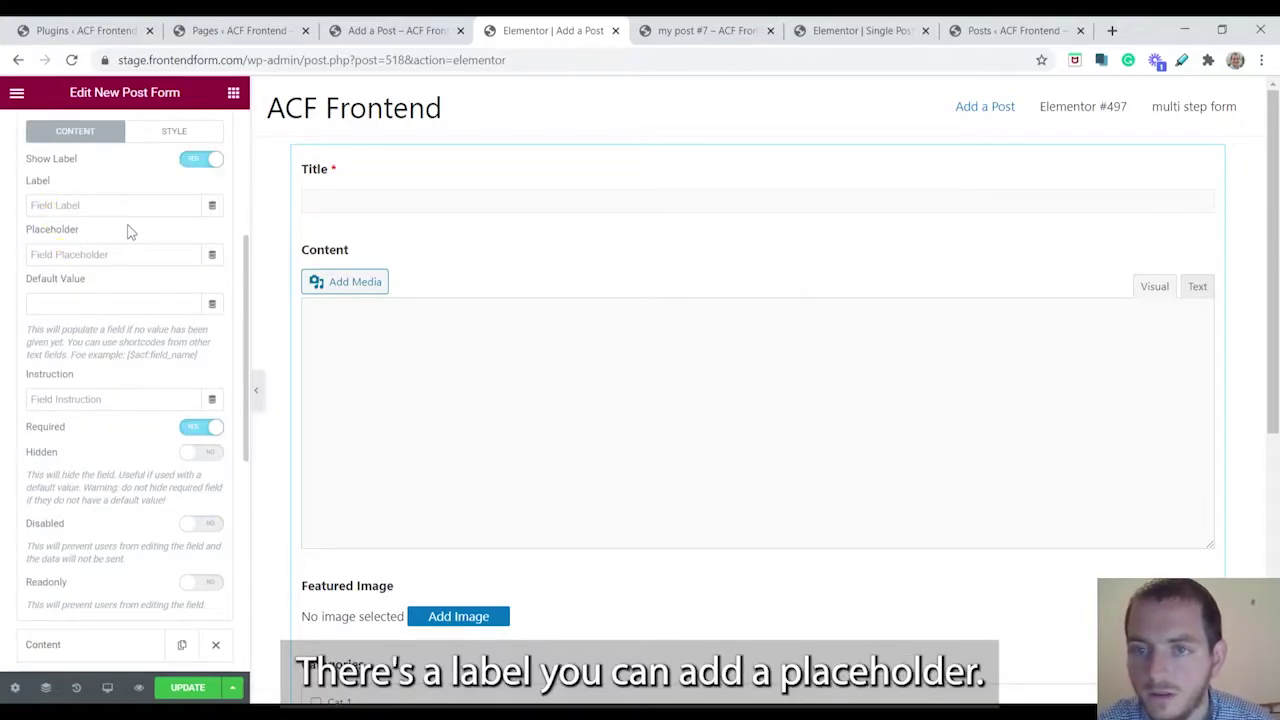
click(87, 256)
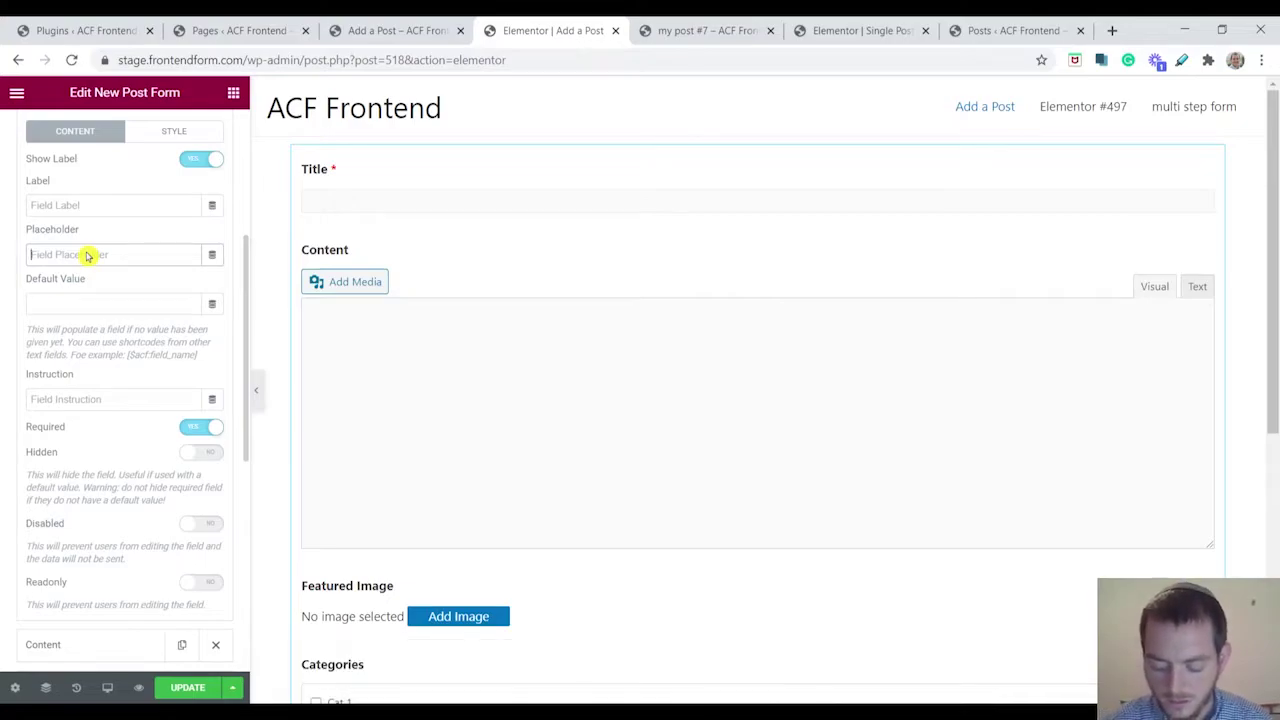
text(add)
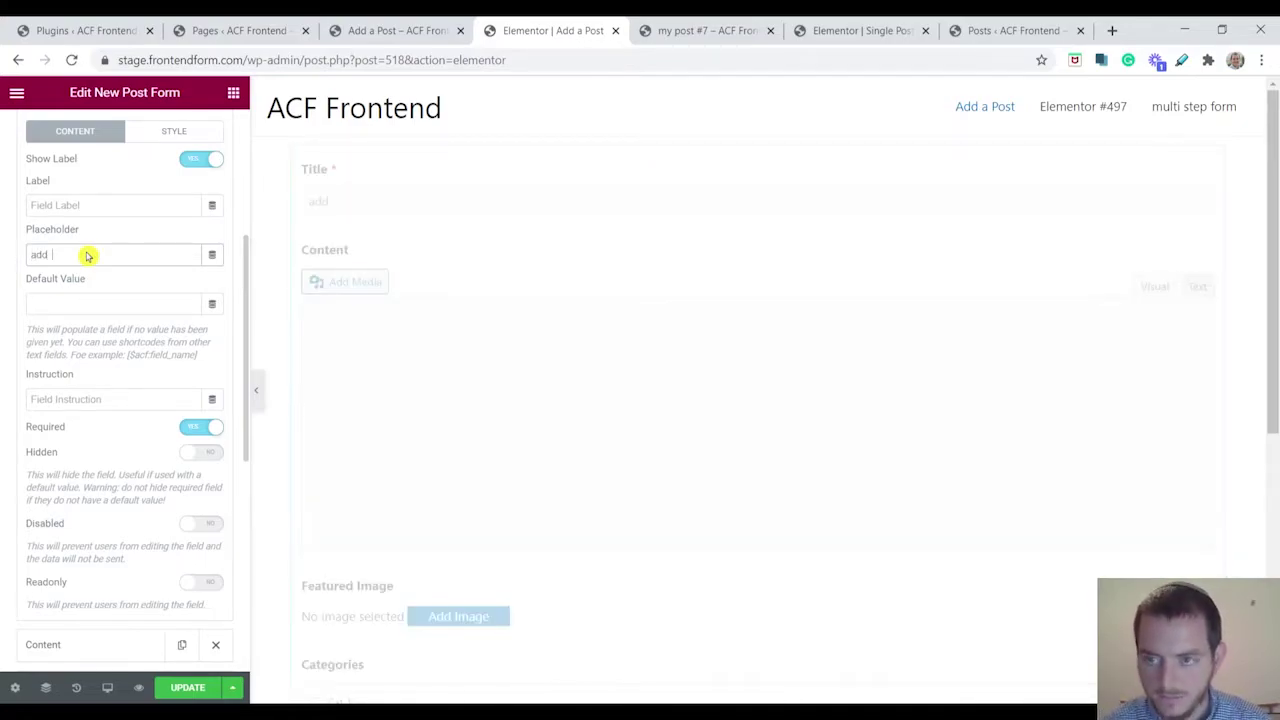
text( a title)
scroll(51, 294, down, 1)
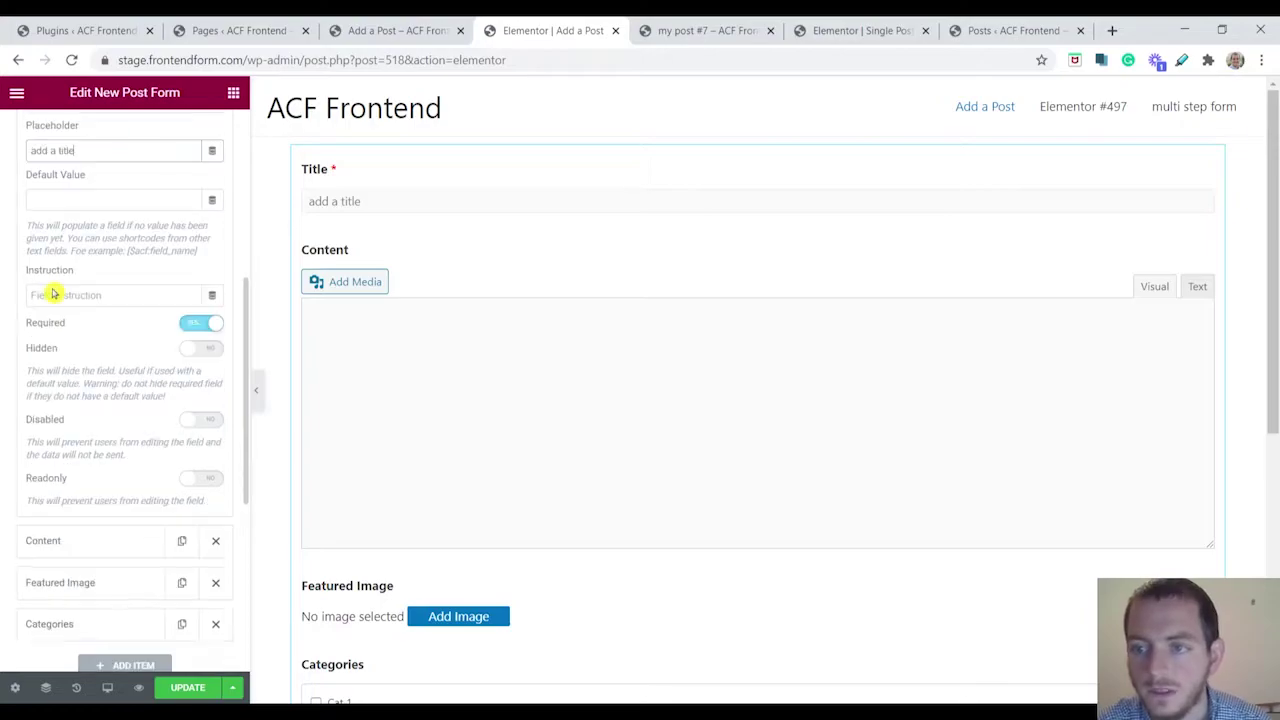
scroll(66, 290, up, 1)
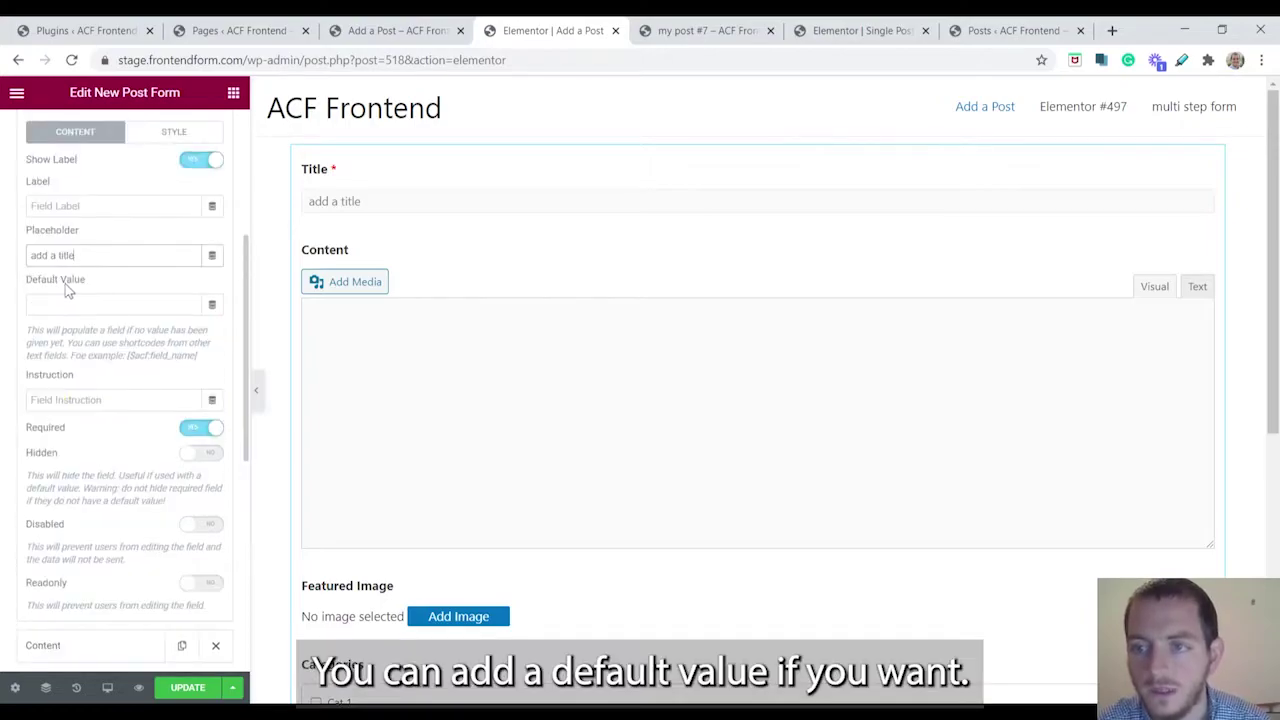
- Set the Title field's default value to the Post Date dynamic tag
click(212, 308)
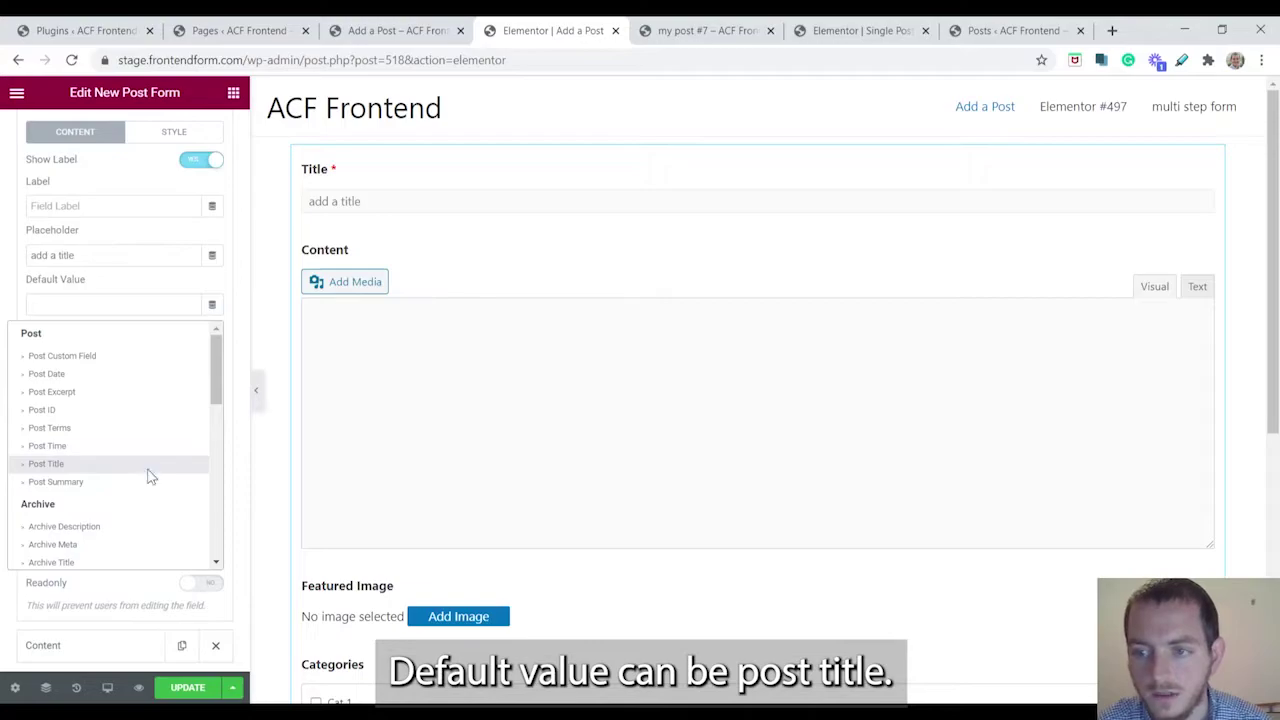
click(148, 476)
click(212, 304)
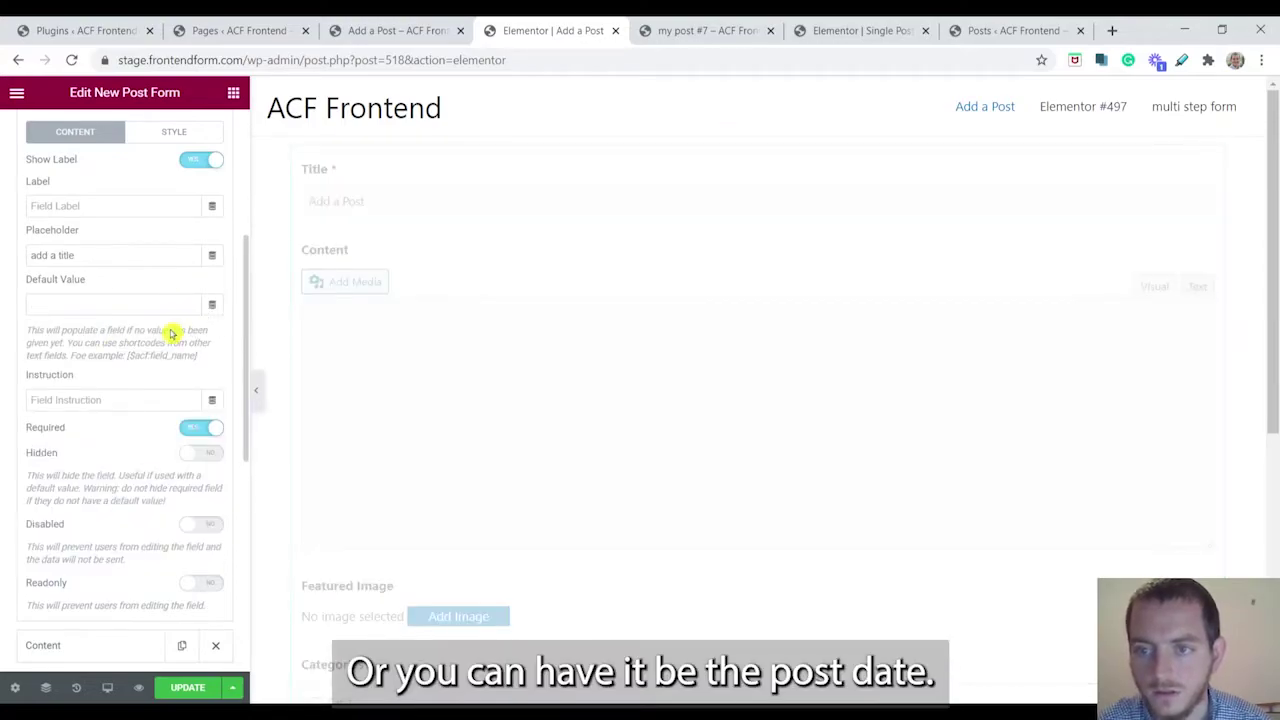
click(212, 304)
click(140, 374)
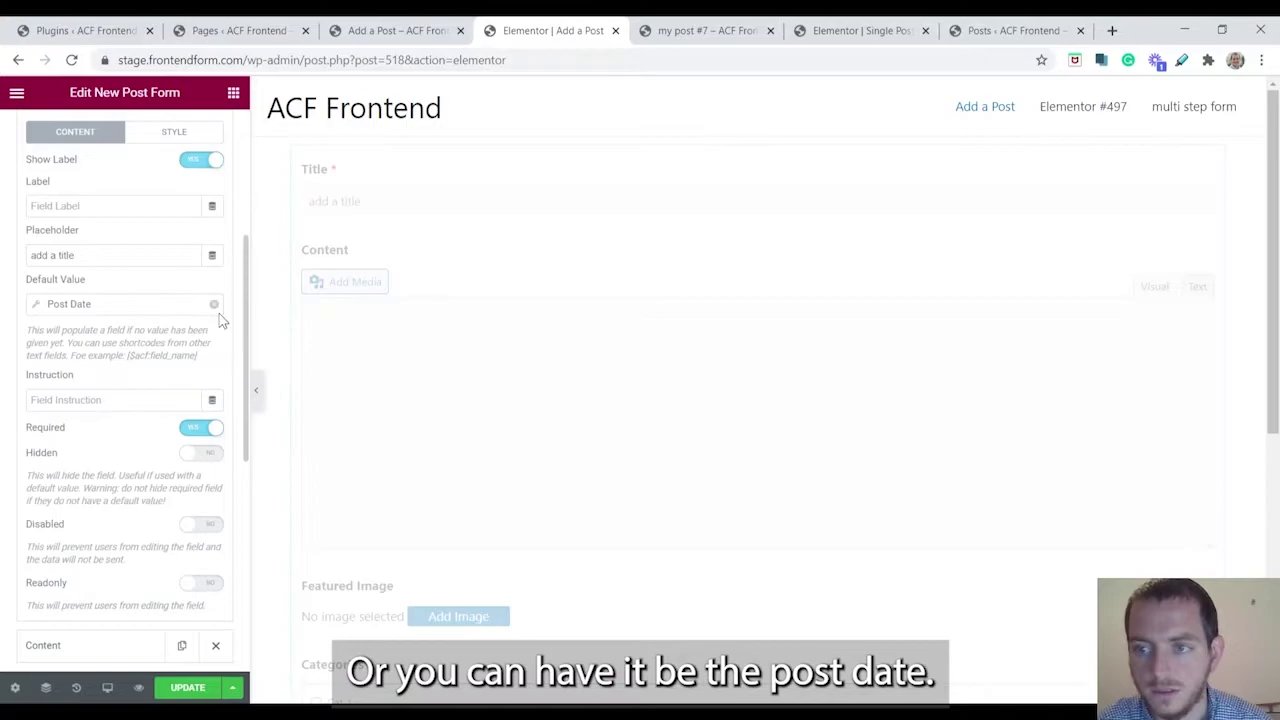
scroll(150, 343, down, 1)
- Give the Title field the instruction 'Add a title tot his post'
click(126, 294)
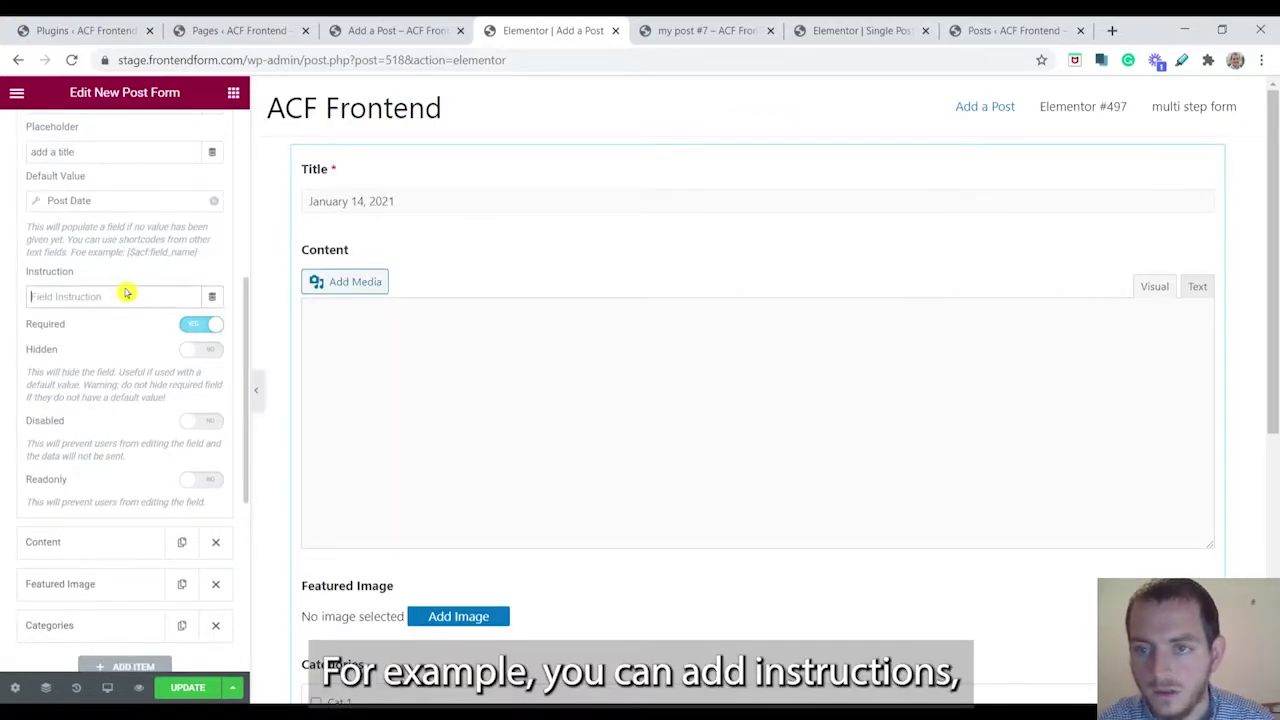
text(A)
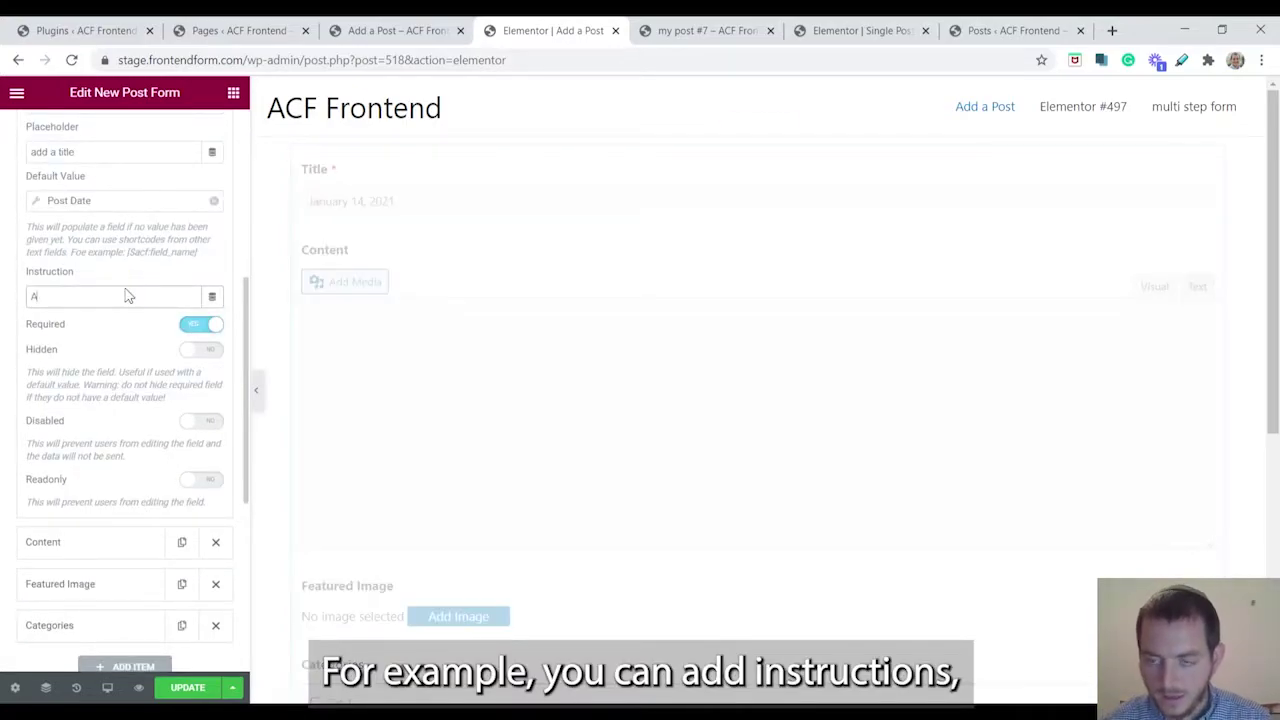
text(dd a title tot his)
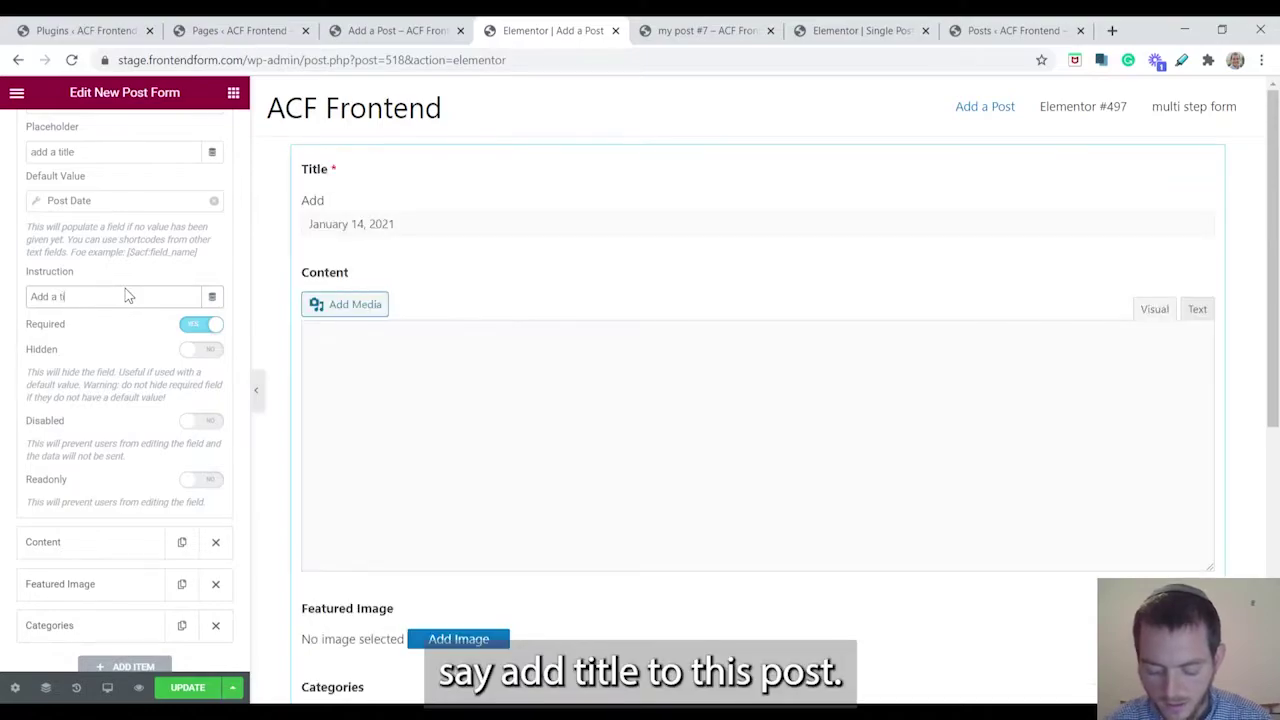
click(127, 293)
text(po)
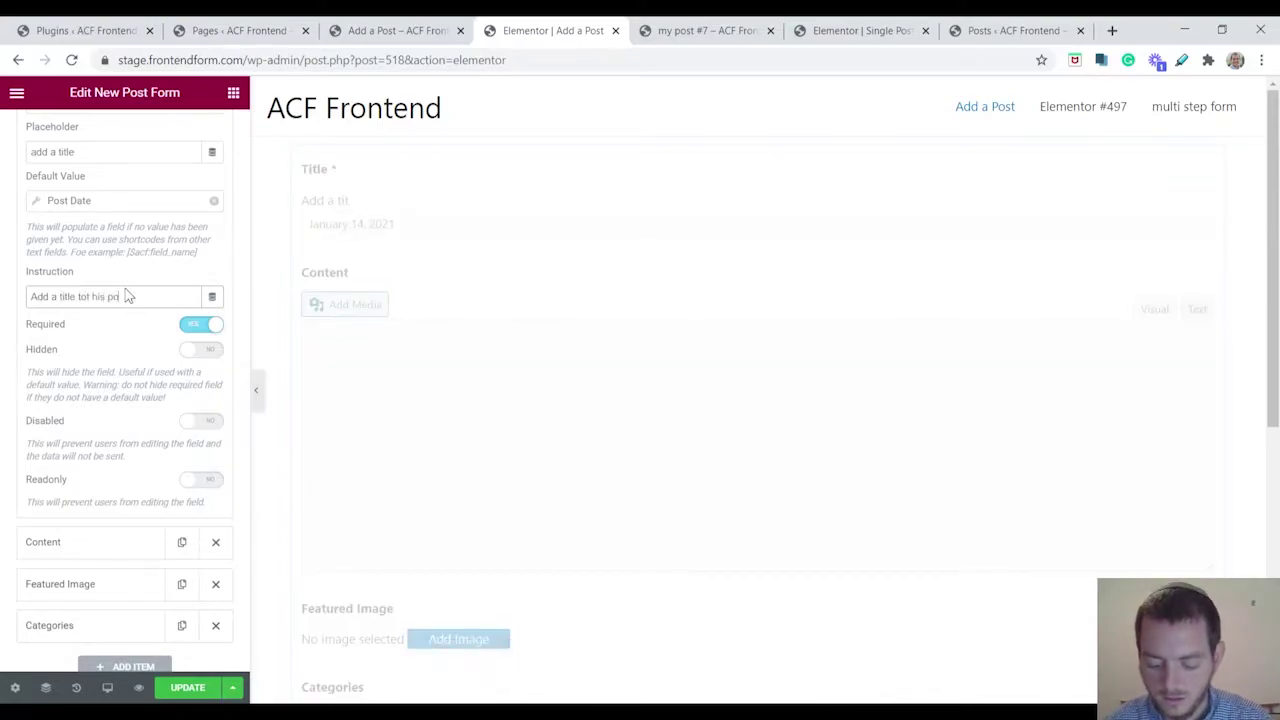
text(st)
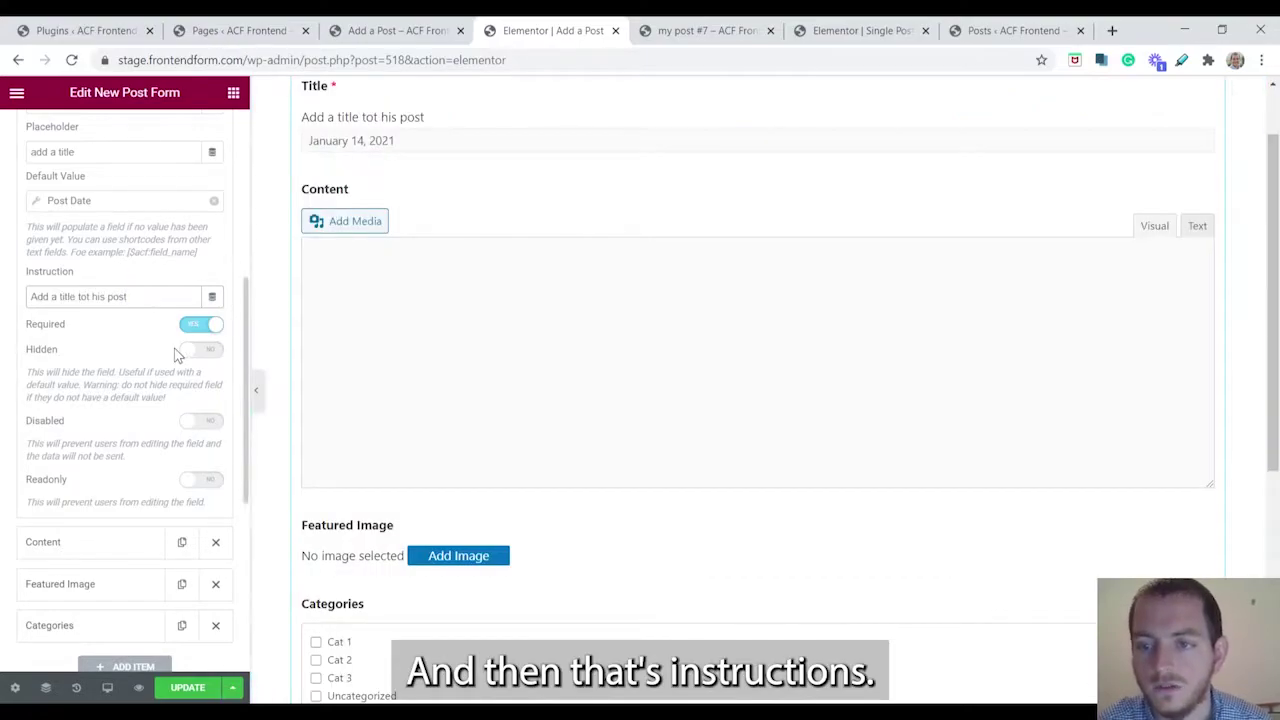
click(145, 353)
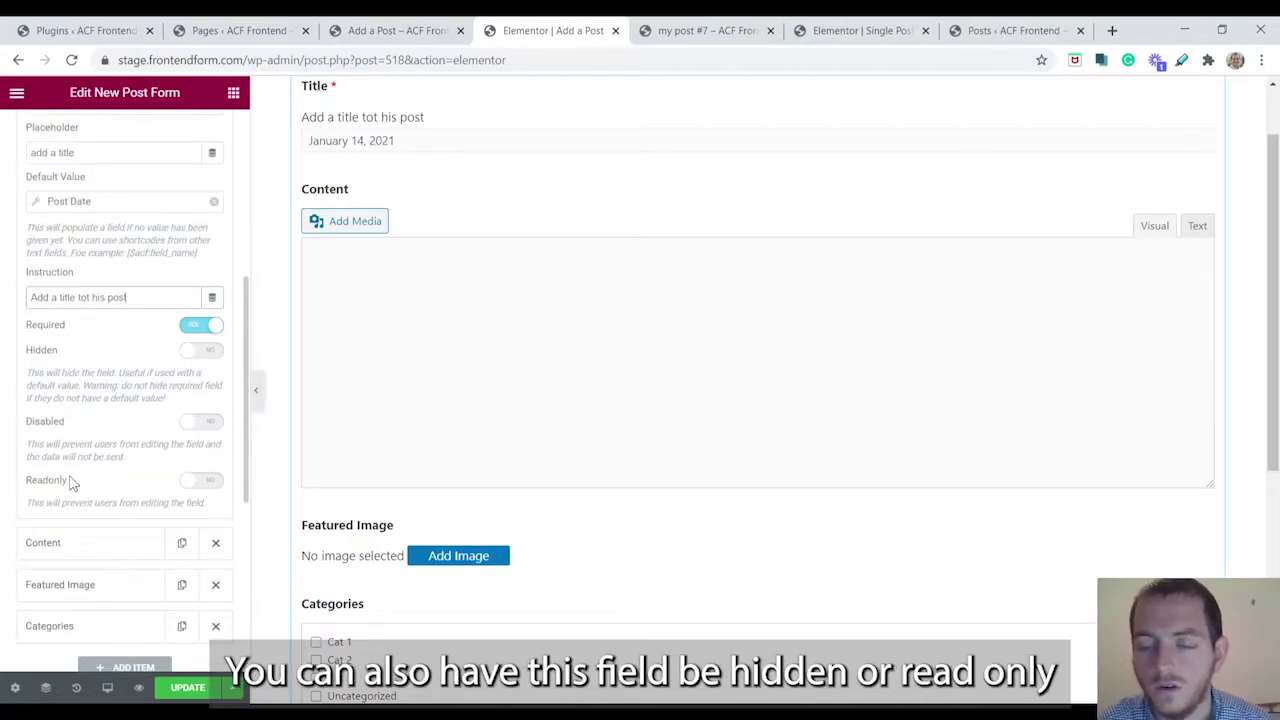
scroll(310, 290, up, 2)
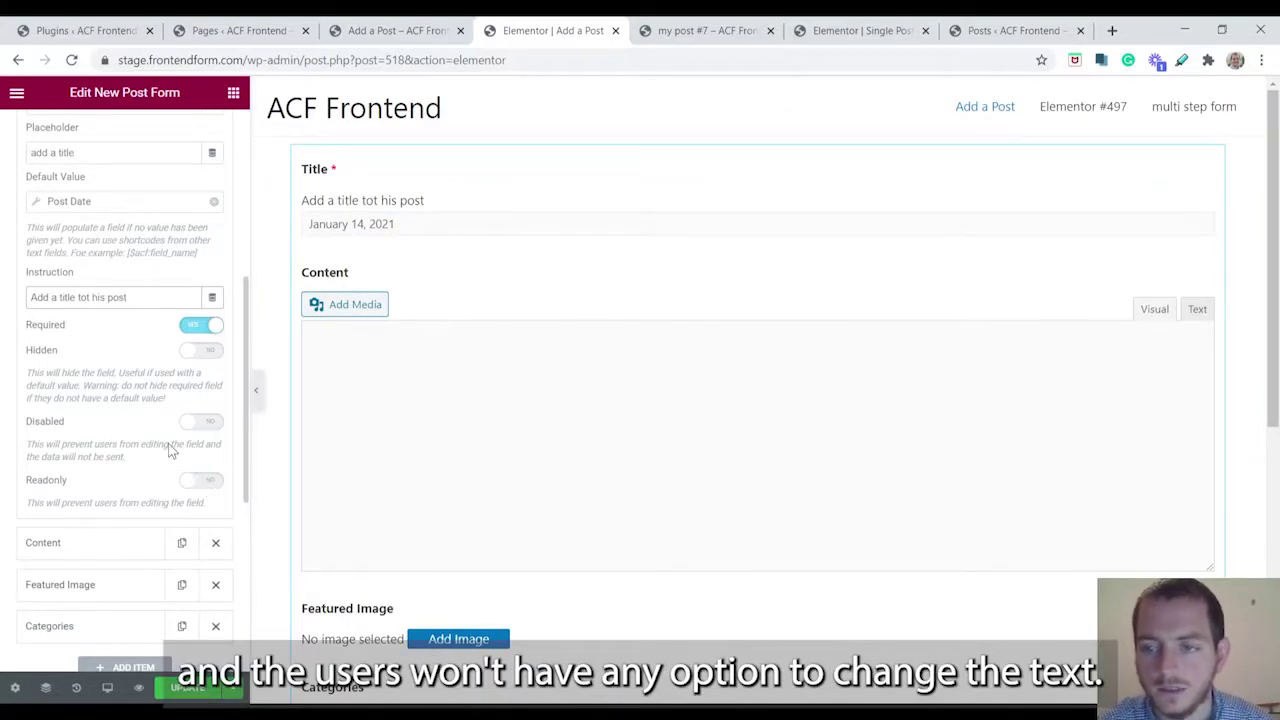
scroll(132, 374, down, 2)
- Expand the Content field's Text Editor settings, then view the live Add a Post page
scroll(134, 374, up, 1)
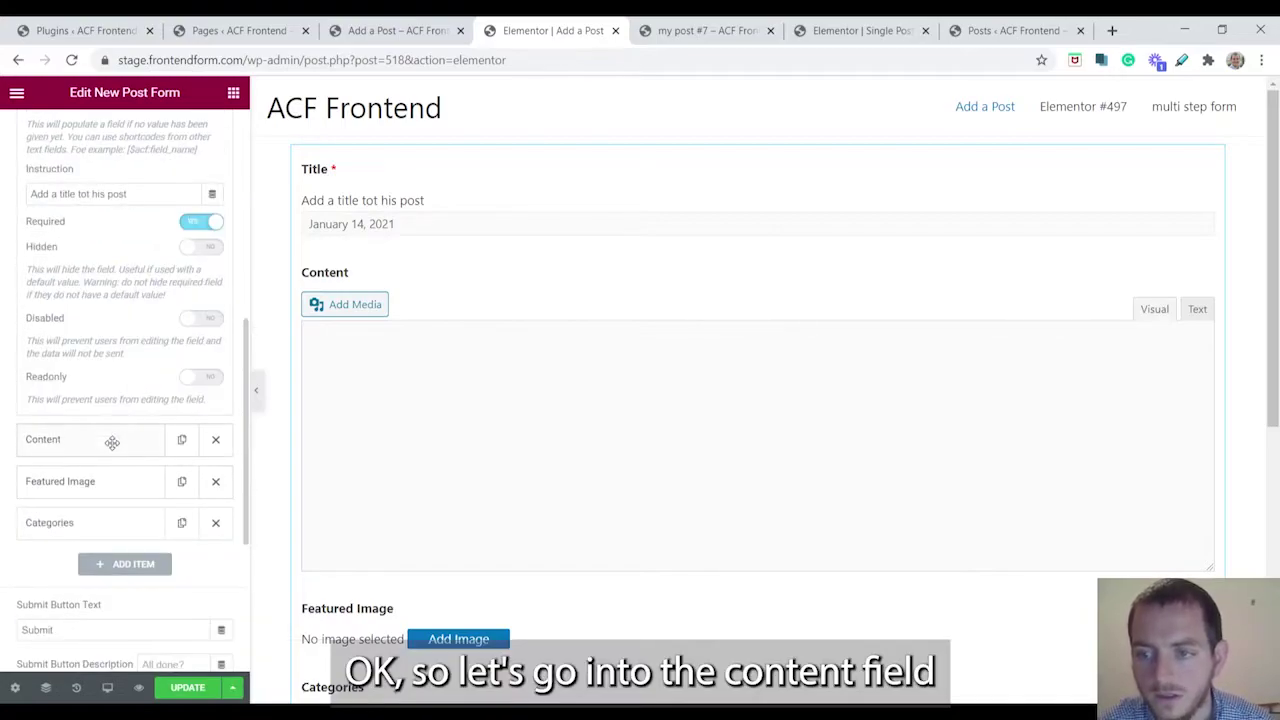
click(109, 440)
scroll(147, 417, up, 1)
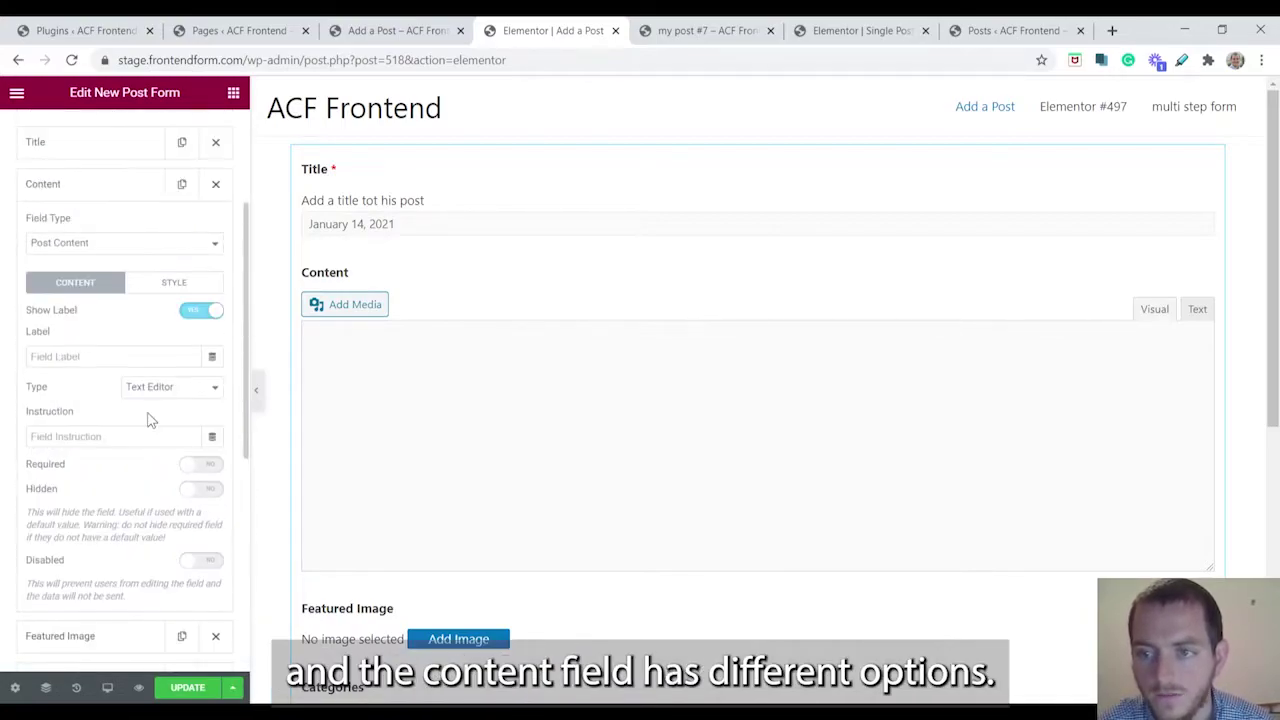
scroll(130, 414, down, 1)
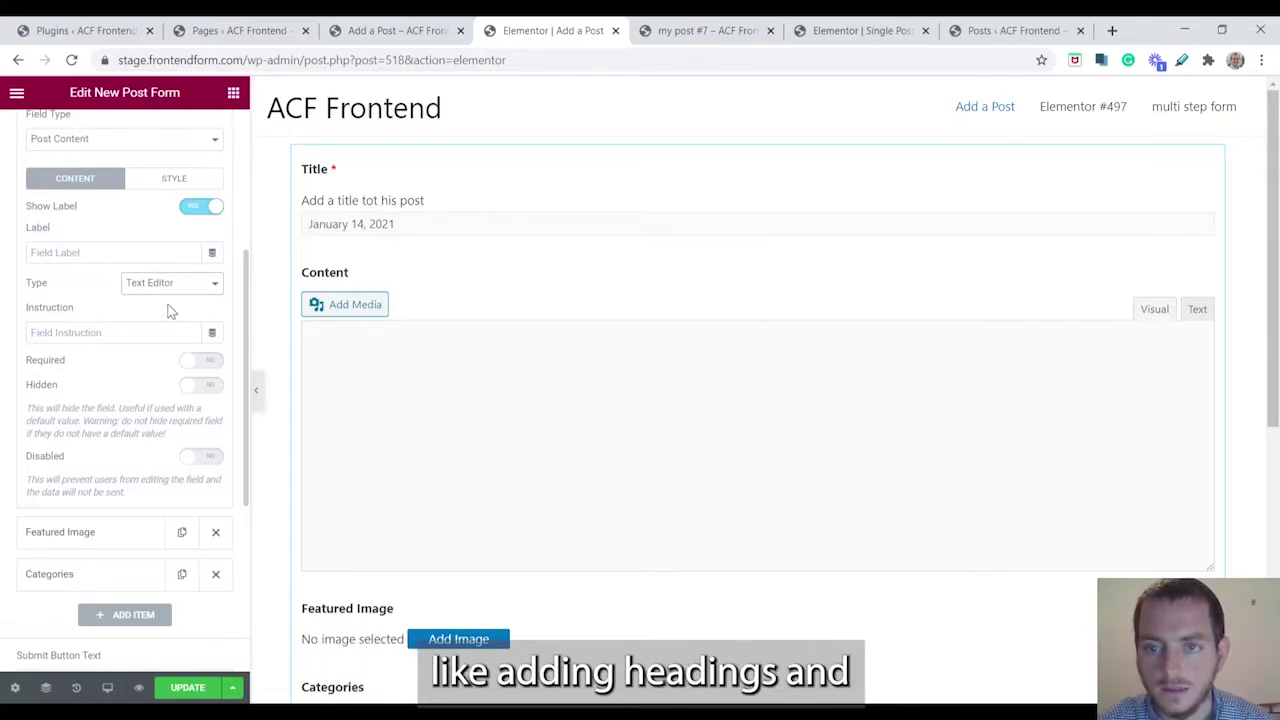
click(380, 33)
- Write a Heading 2 'Hello' with paragraph 'hear' in the live content editor, then go to Pages
scroll(340, 330, down, 1)
click(303, 354)
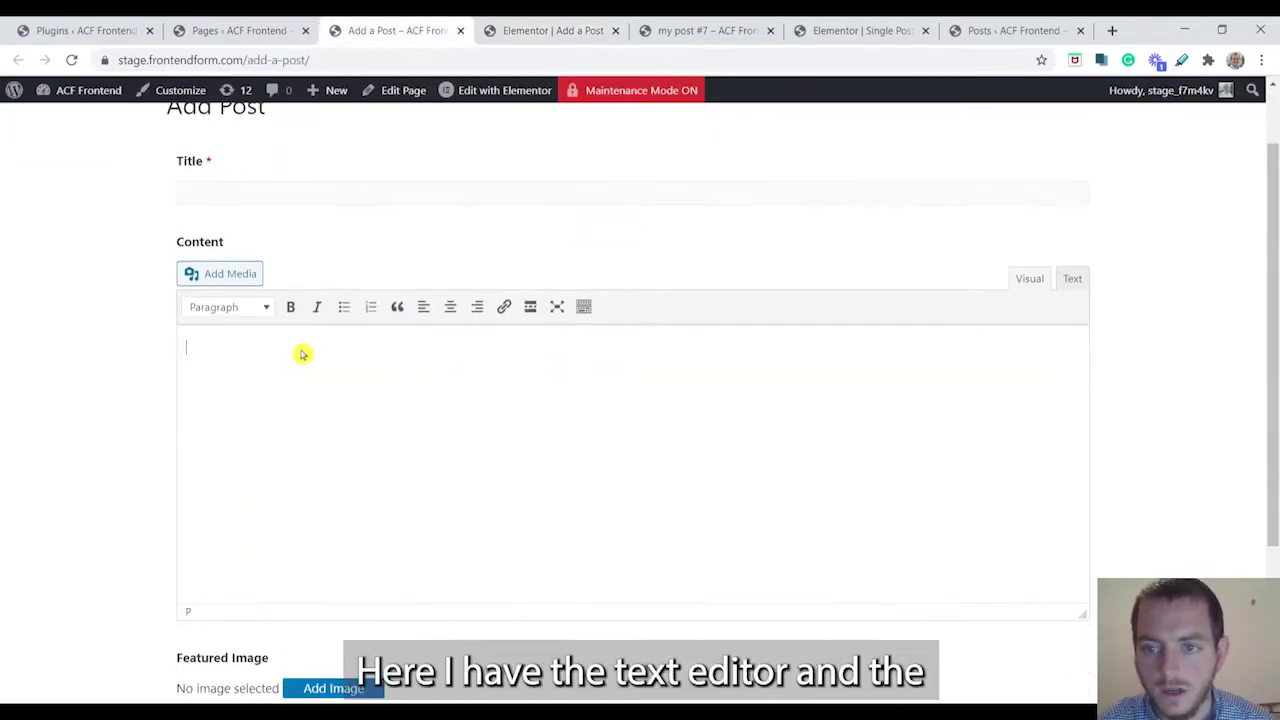
click(228, 307)
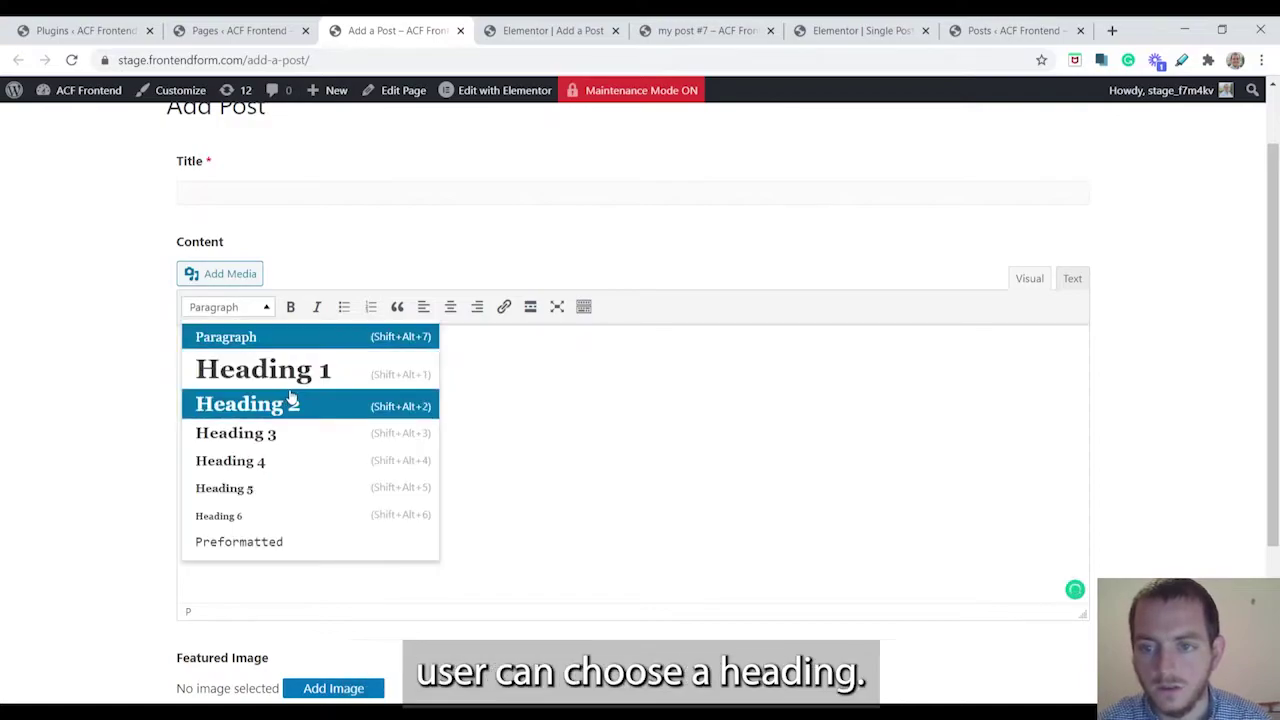
click(292, 403)
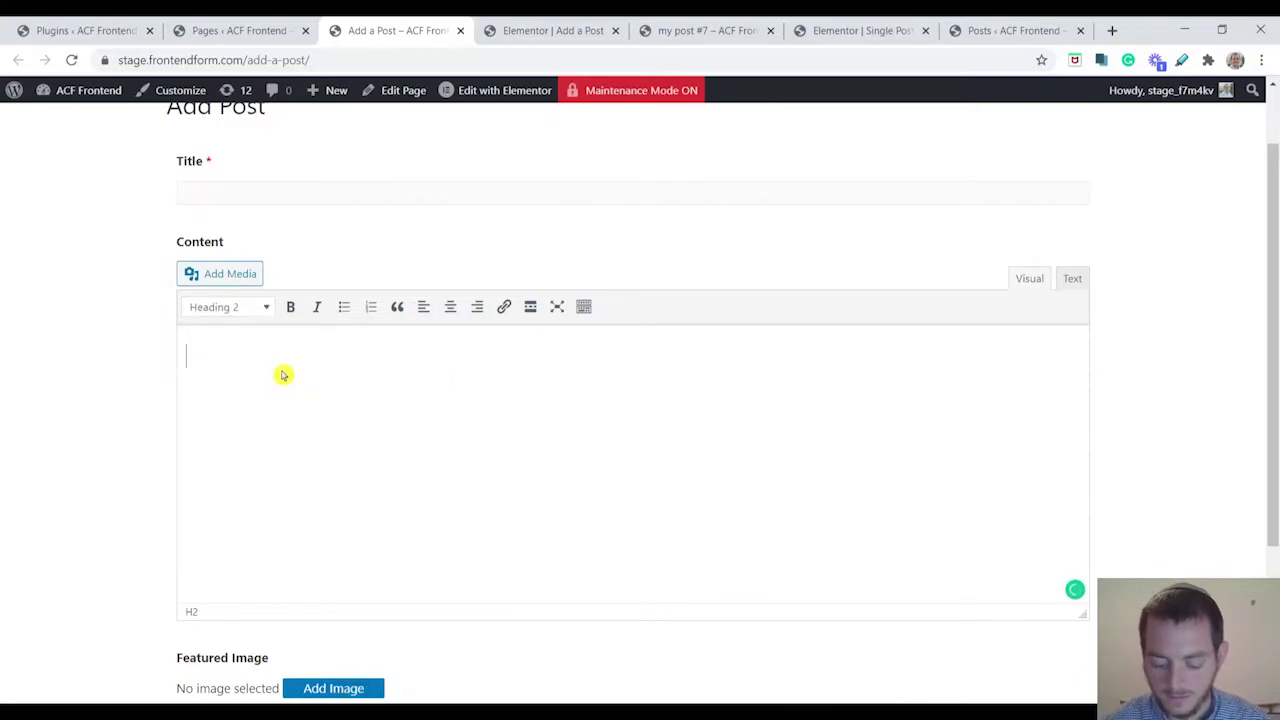
text(Hello)
key(Return)
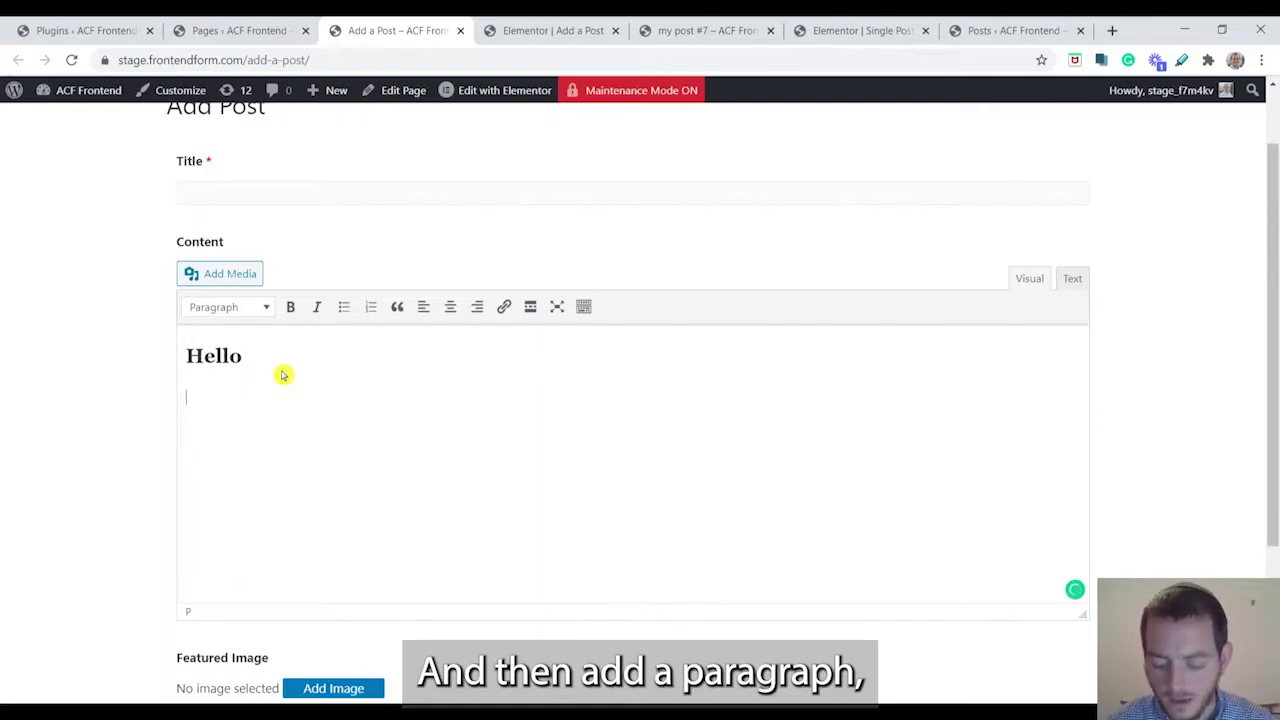
text(hear)
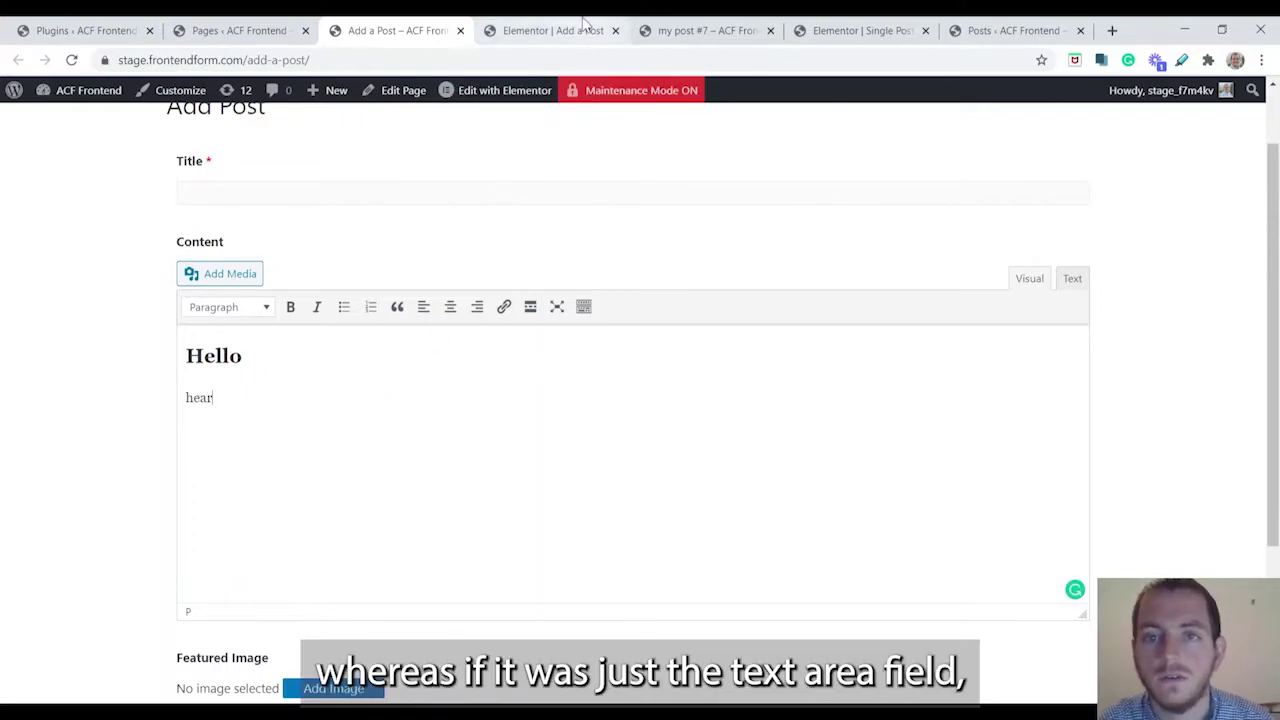
click(262, 33)
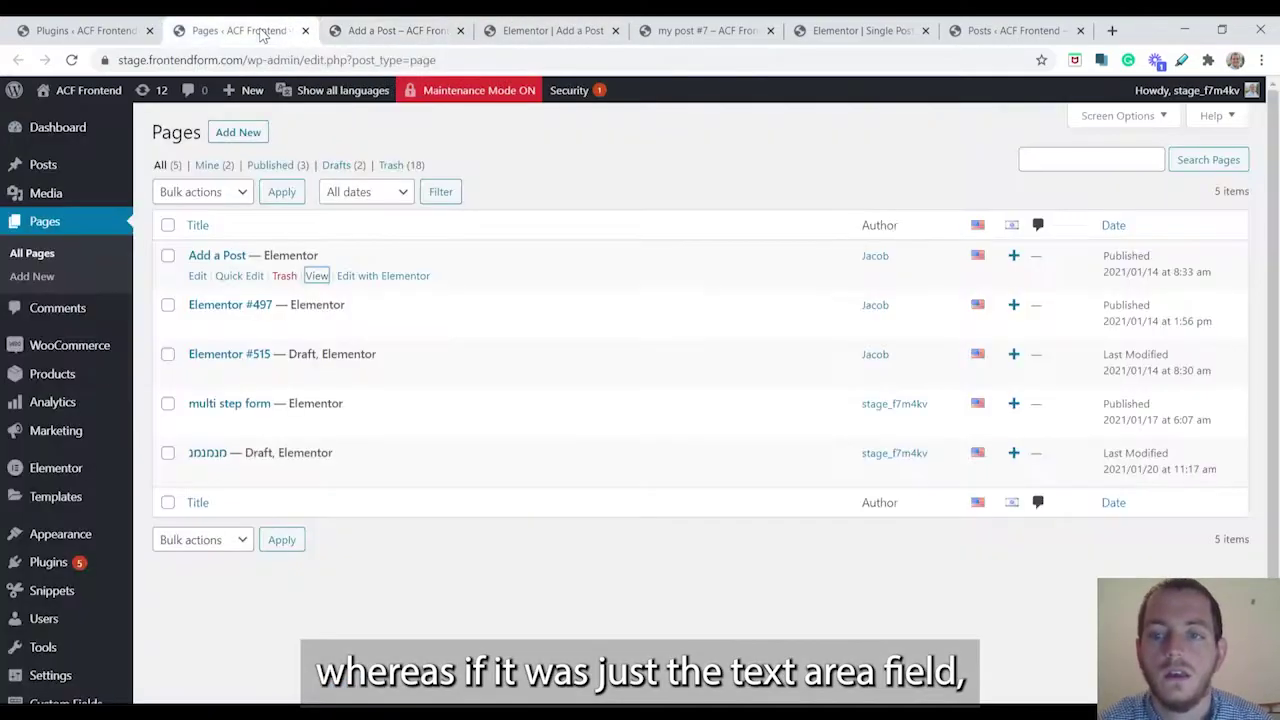
- Back in Elementor, collapse Content and expand the Featured Image field's settings
click(545, 31)
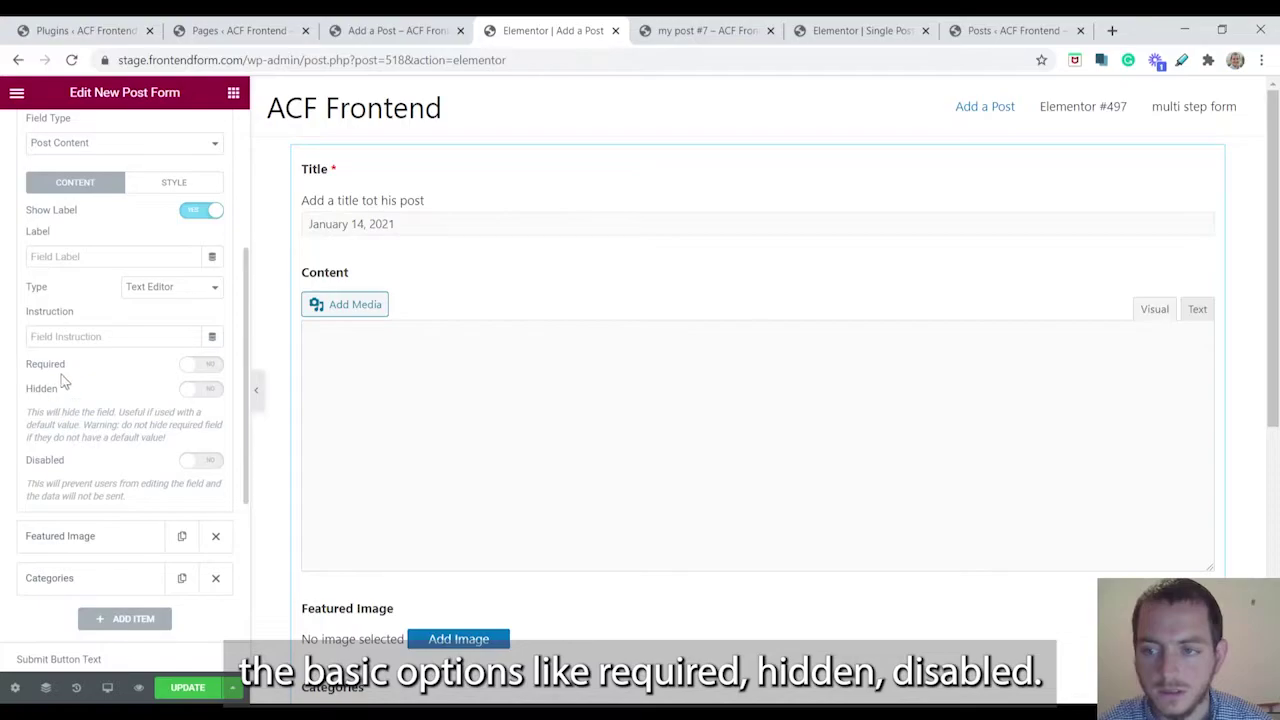
scroll(80, 462, down, 1)
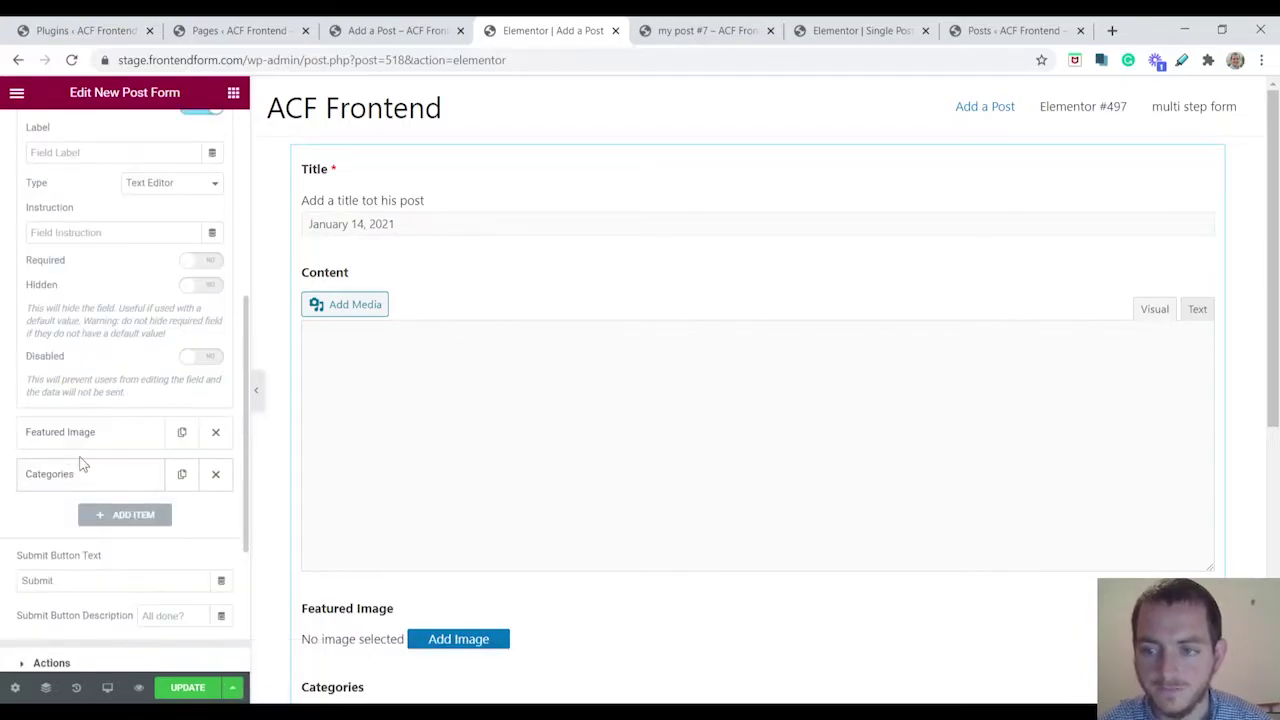
scroll(83, 463, up, 2)
click(86, 195)
click(117, 237)
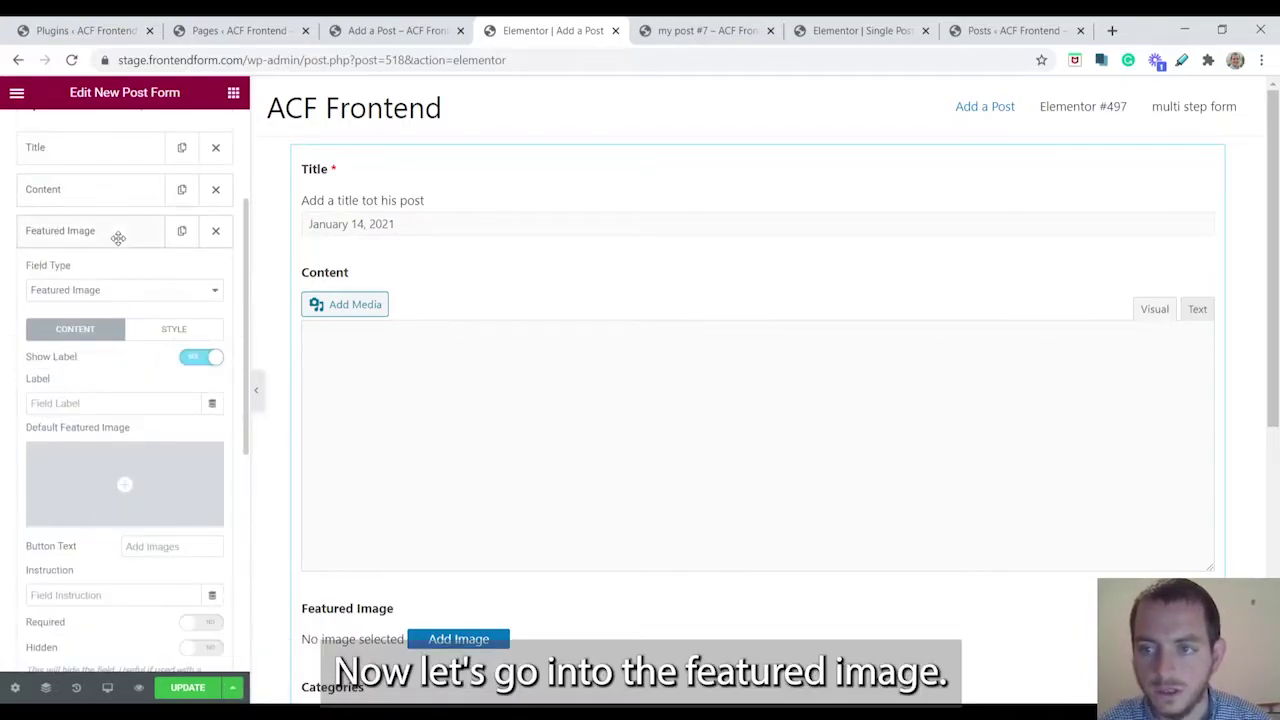
scroll(118, 240, down, 1)
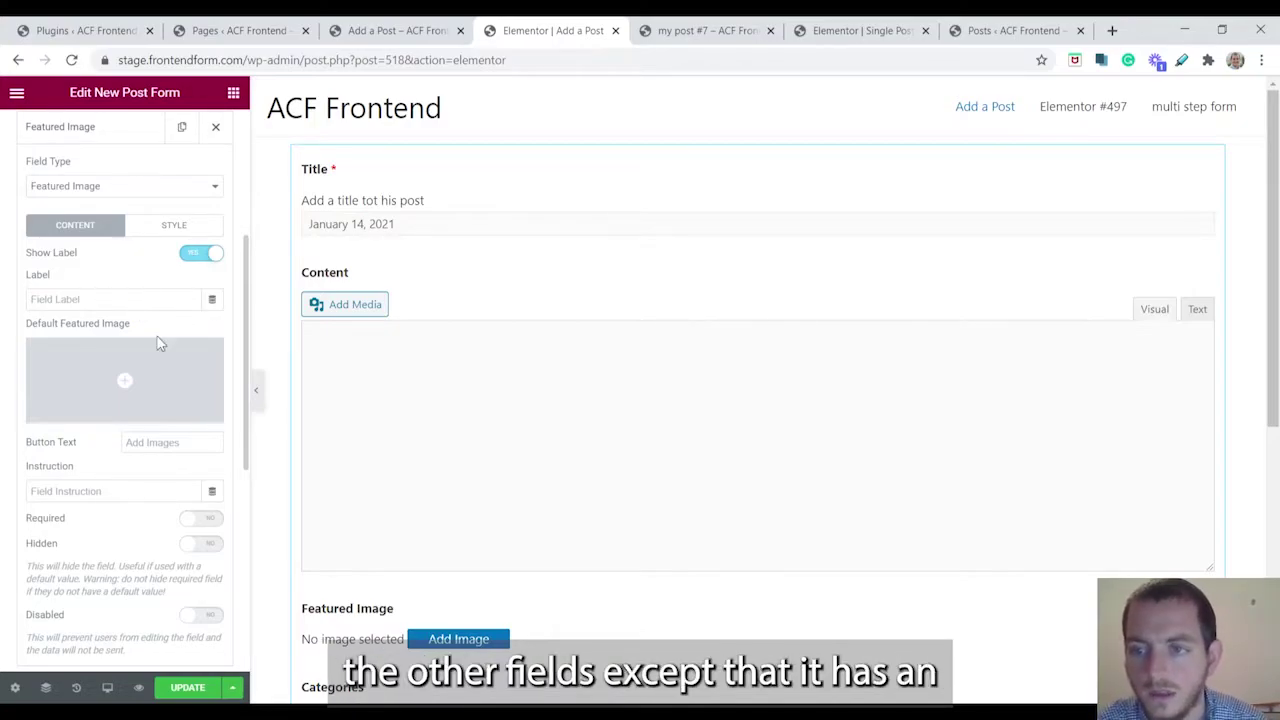
scroll(139, 316, down, 1)
- Set a placeholder landscape image as the Featured Image default, leaving the field visible
mouse_move(110, 248)
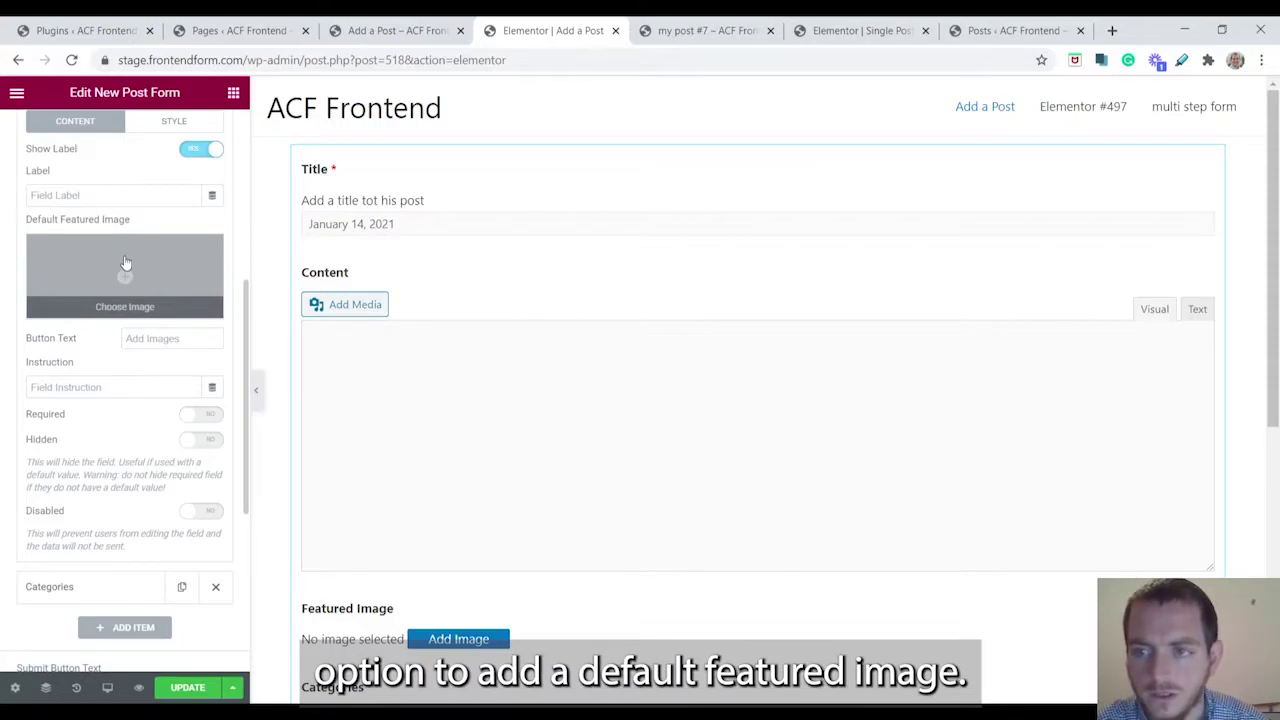
click(204, 441)
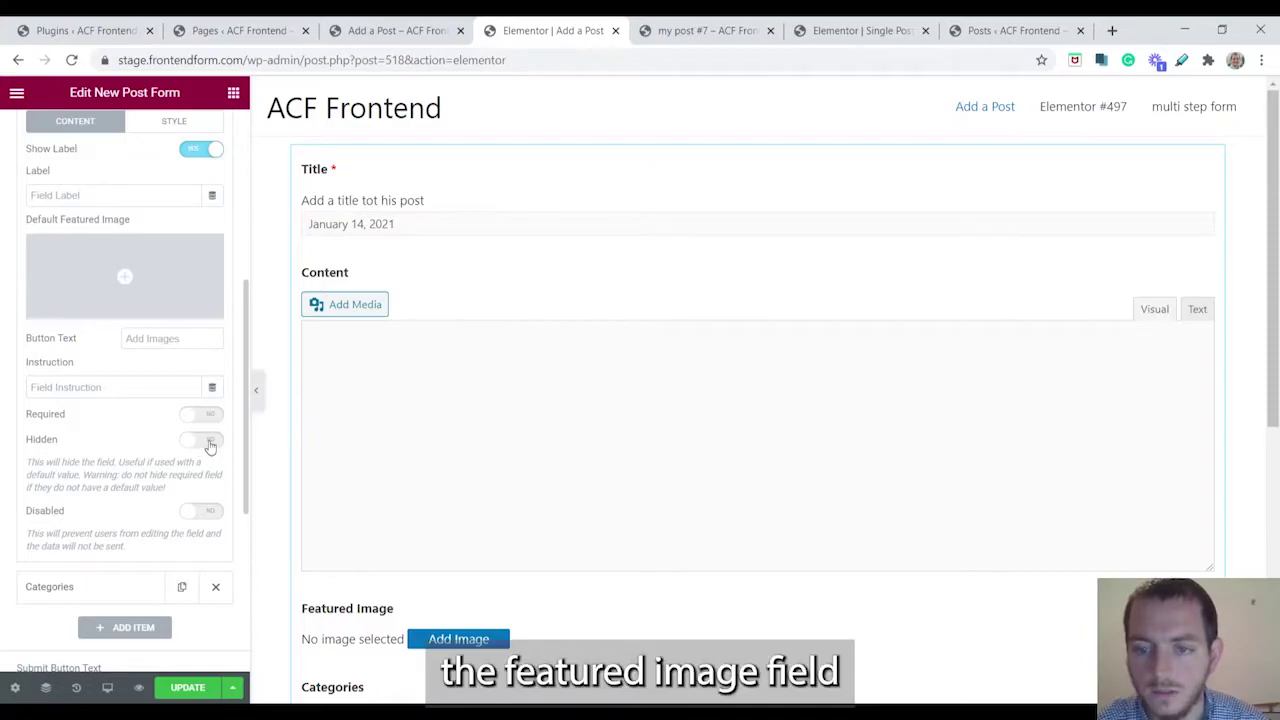
mouse_move(145, 285)
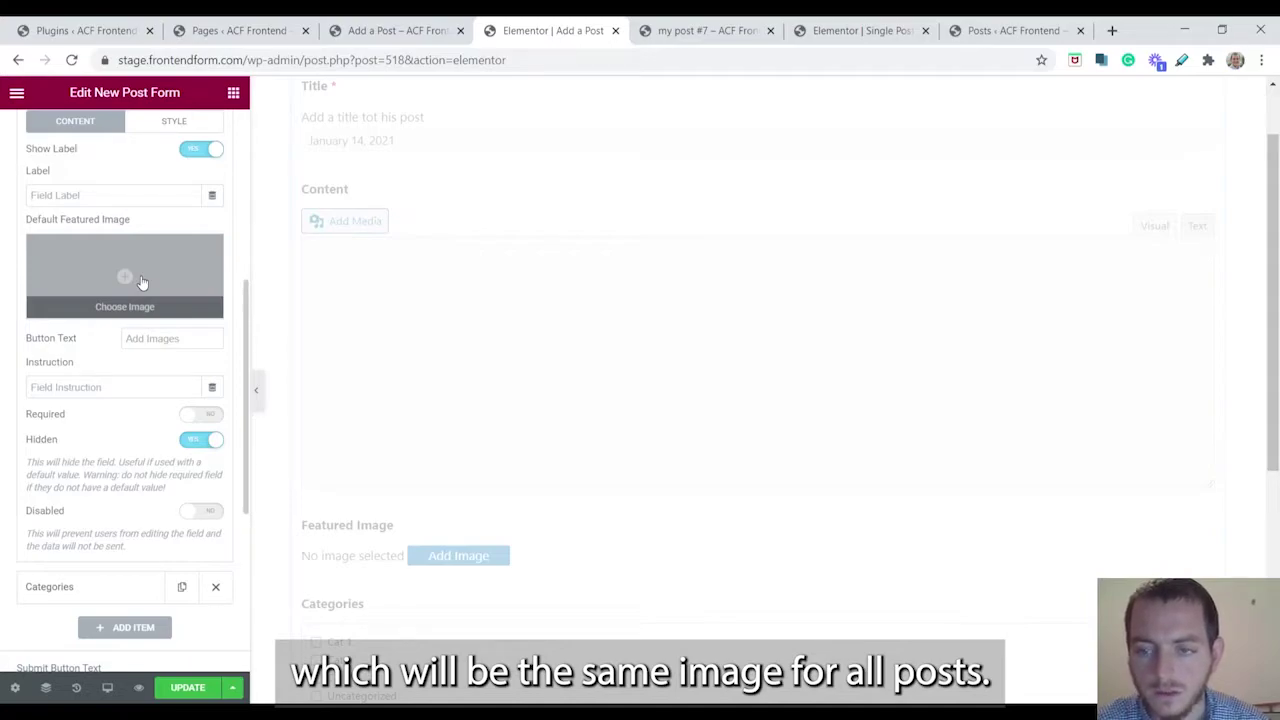
click(142, 283)
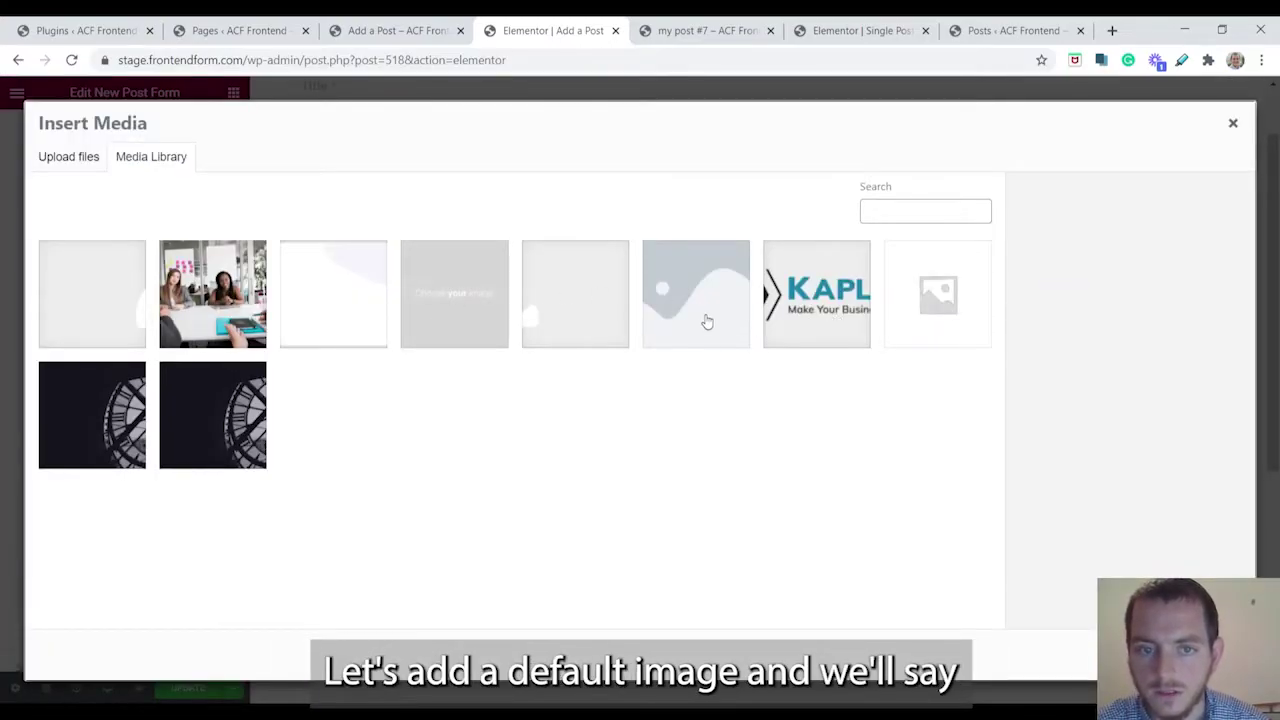
click(707, 321)
click(1200, 655)
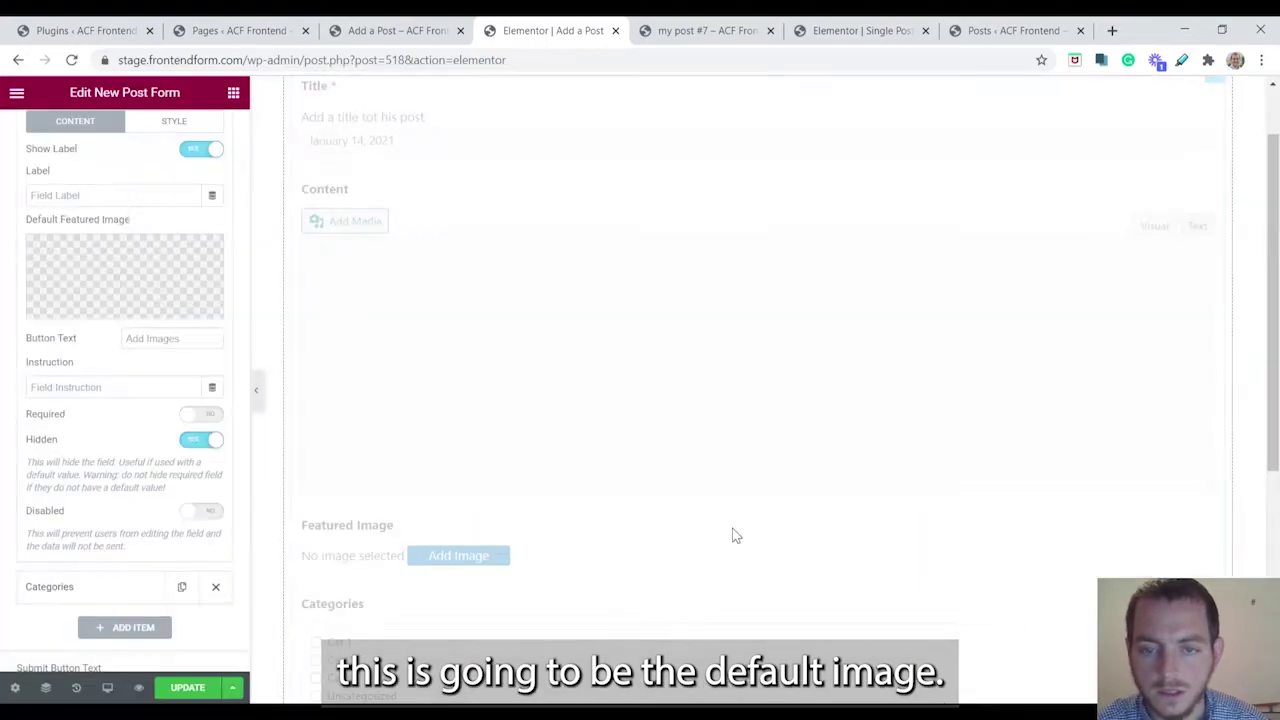
click(192, 440)
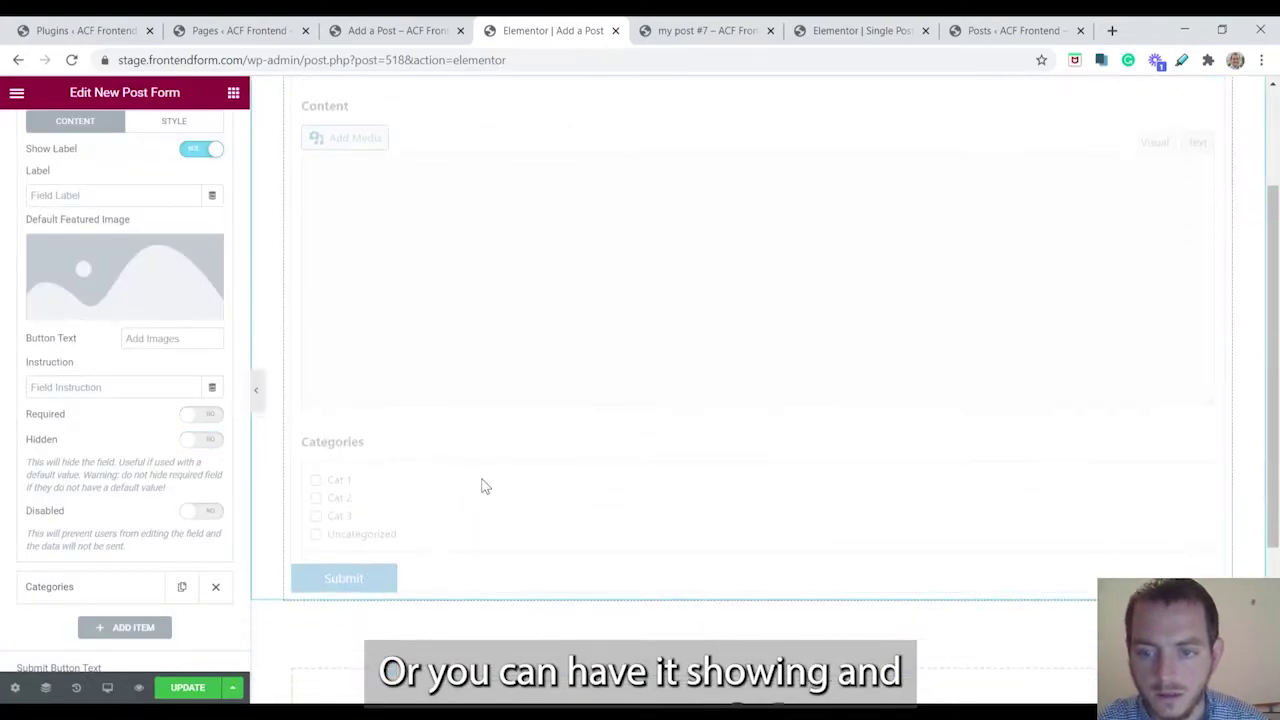
scroll(608, 471, down, 1)
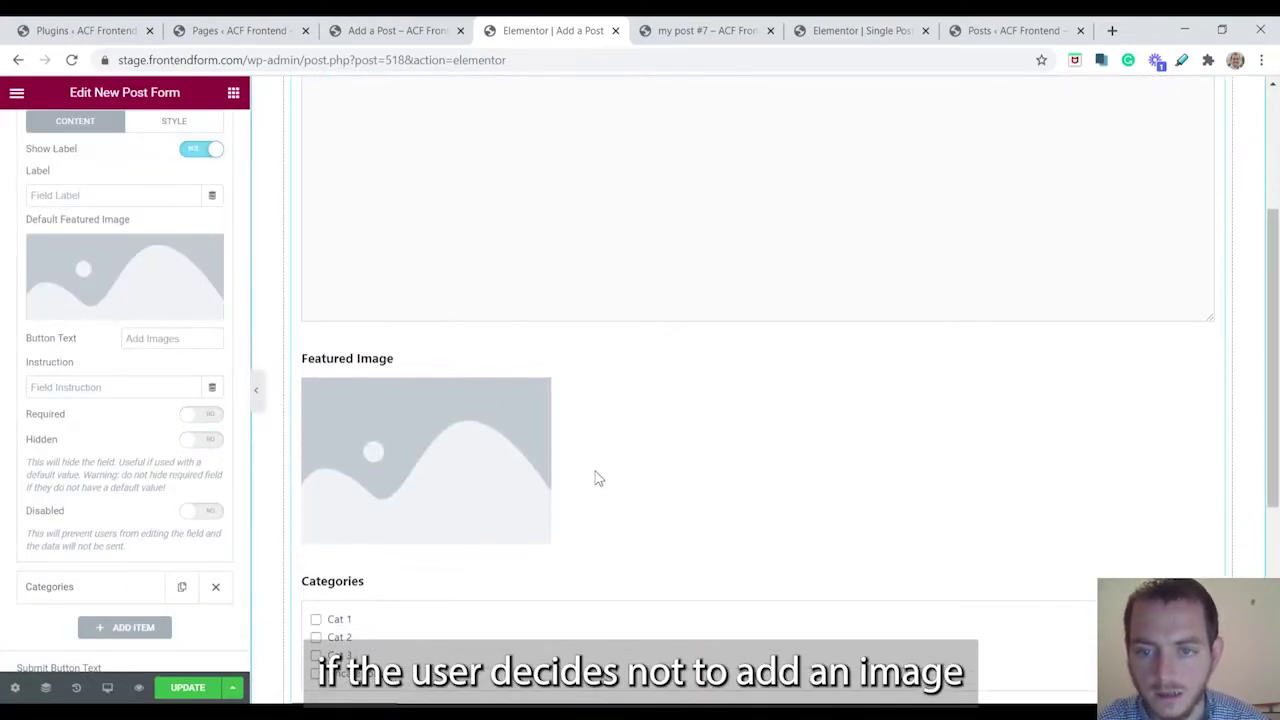
scroll(690, 467, down, 1)
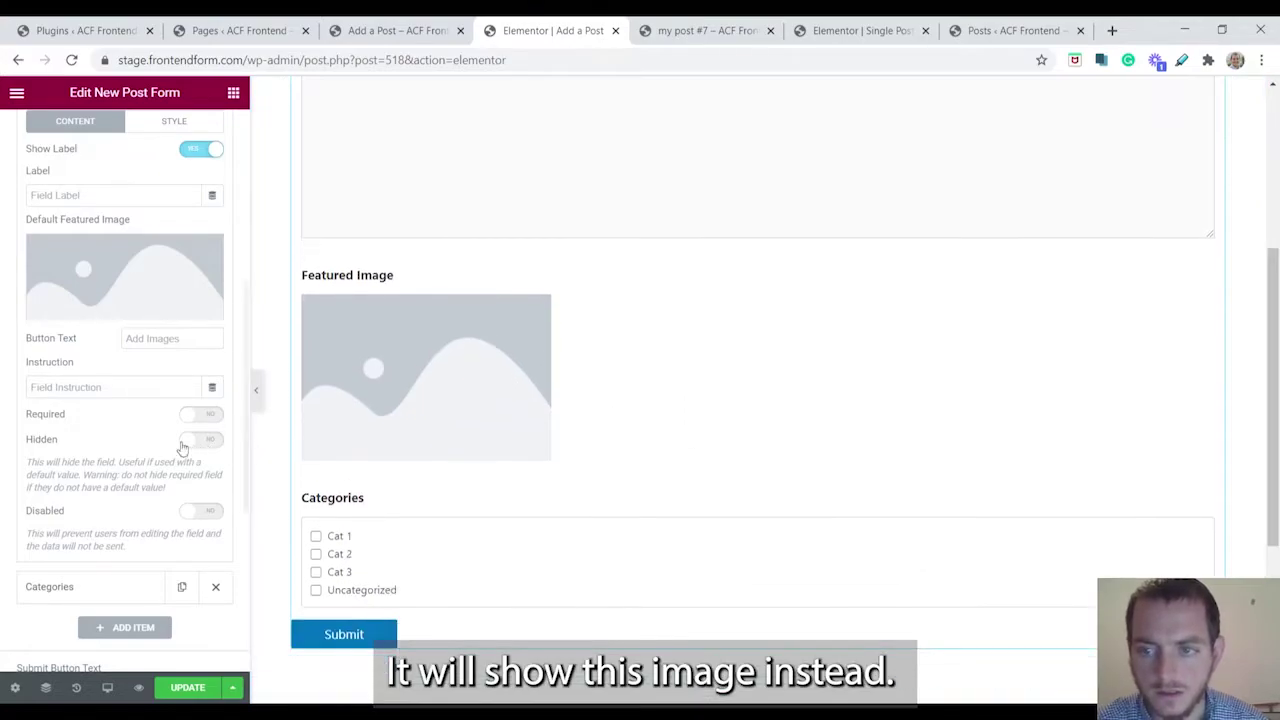
- Keep the Categories field as Checkboxes and turn on Add Term for new categories
click(49, 586)
scroll(91, 414, up, 3)
scroll(91, 416, down, 2)
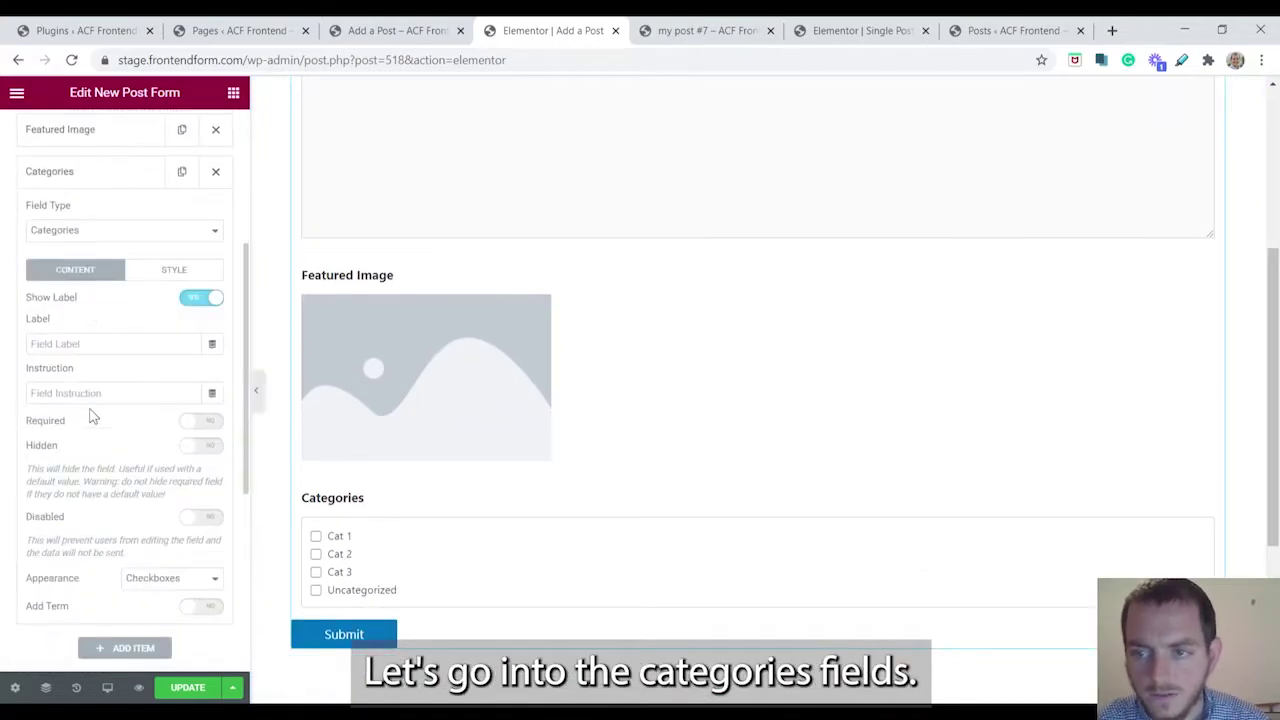
scroll(137, 371, down, 1)
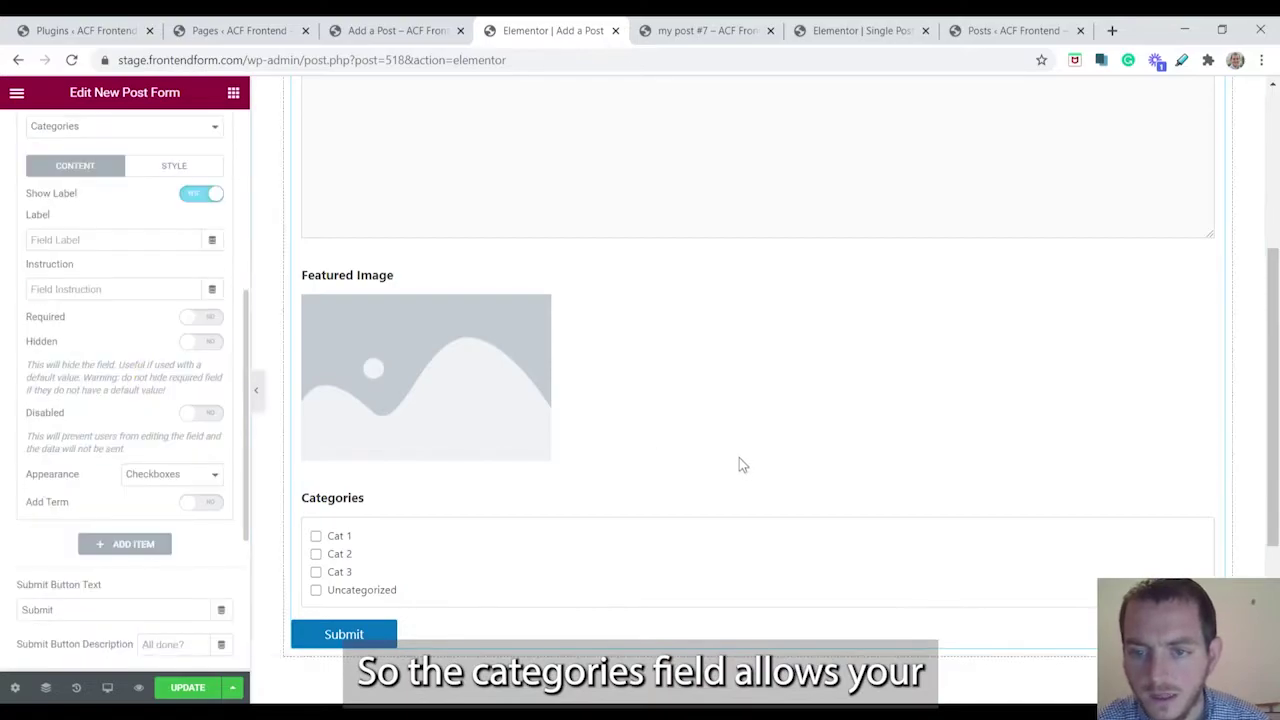
scroll(740, 463, down, 1)
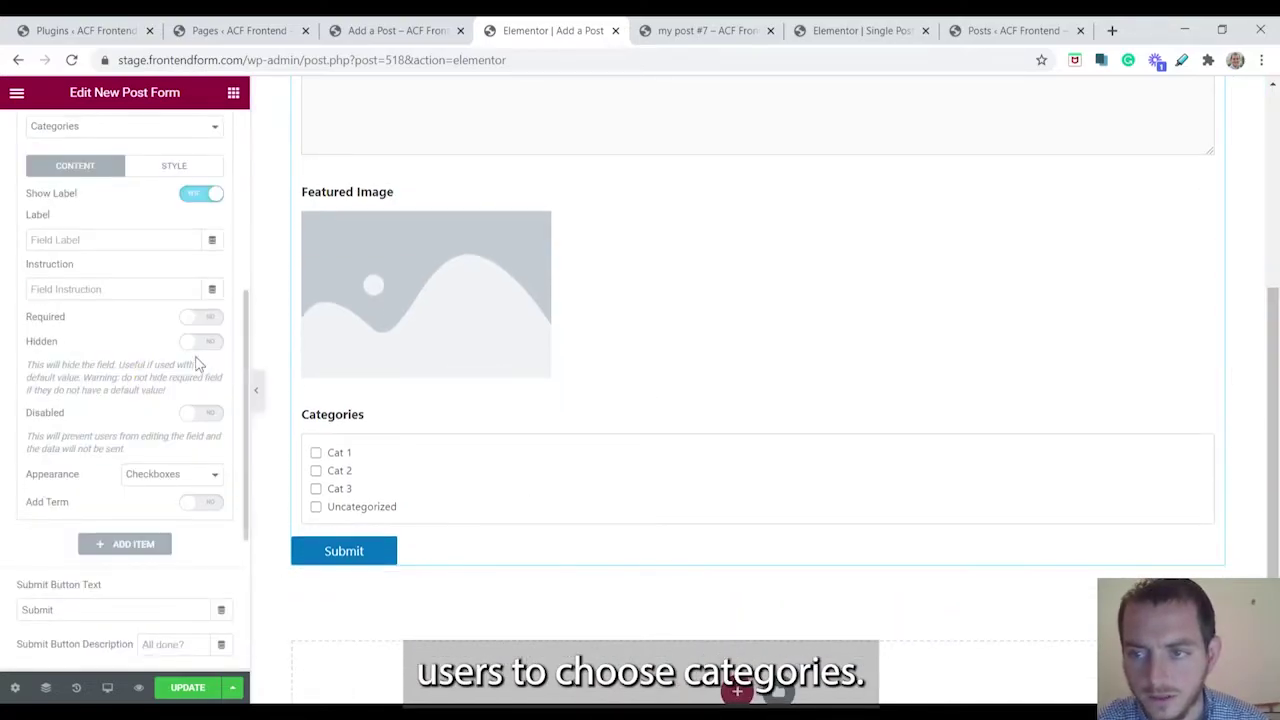
click(100, 245)
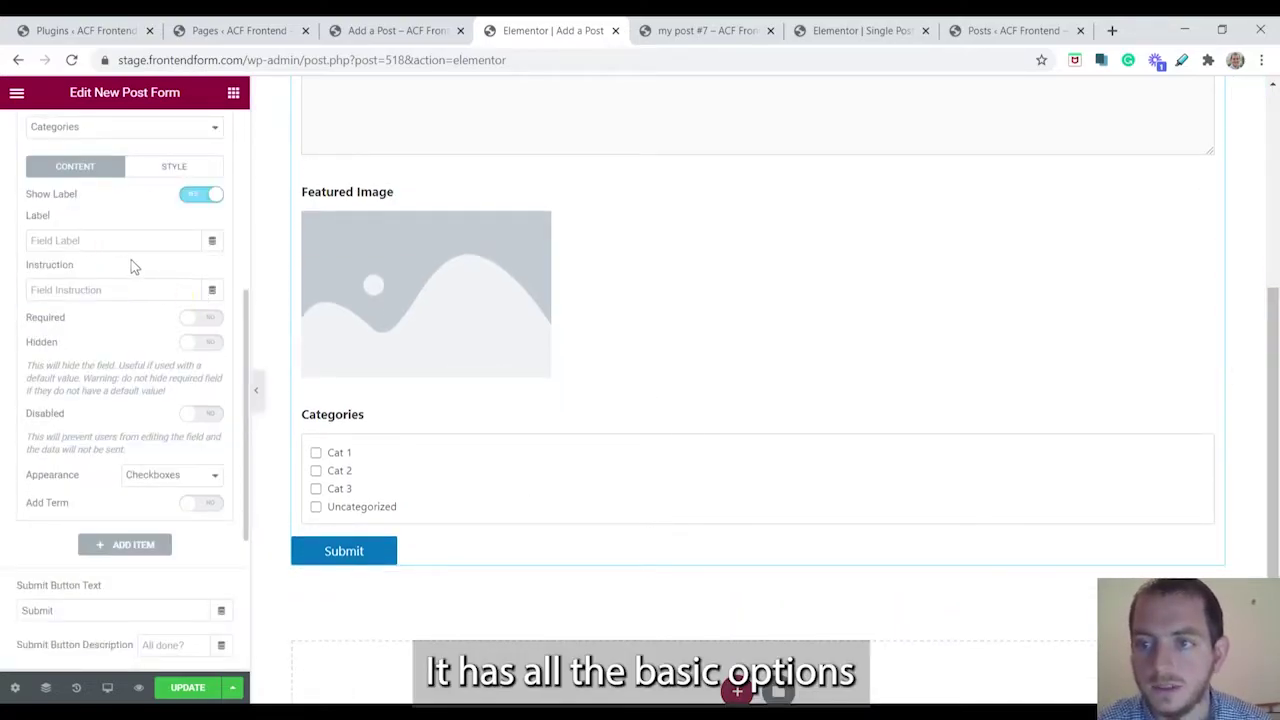
scroll(133, 268, up, 1)
scroll(133, 270, down, 2)
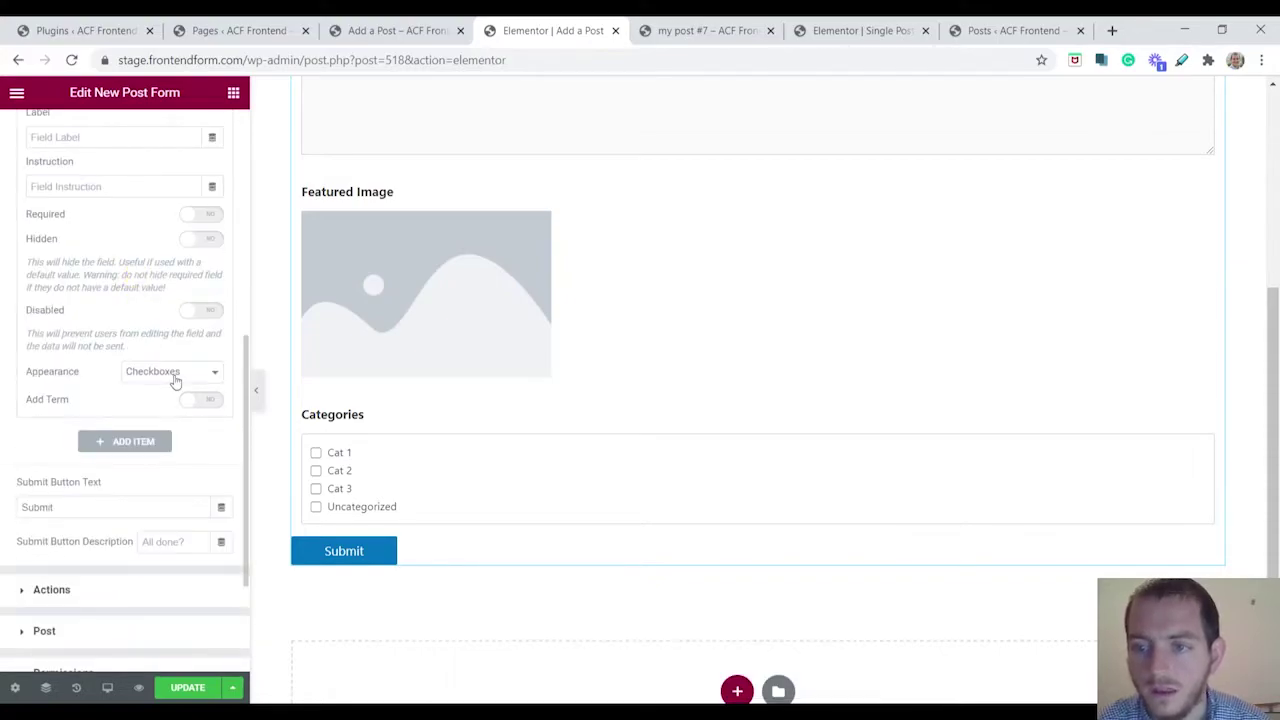
click(174, 371)
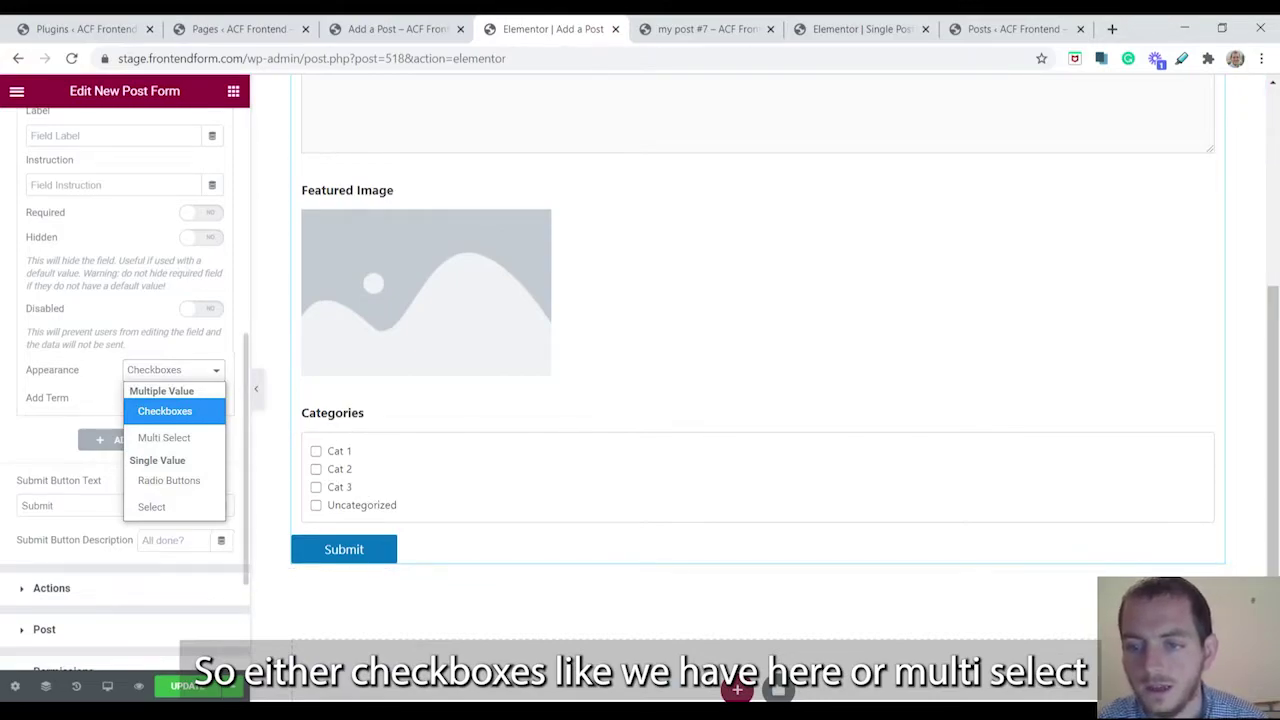
click(165, 411)
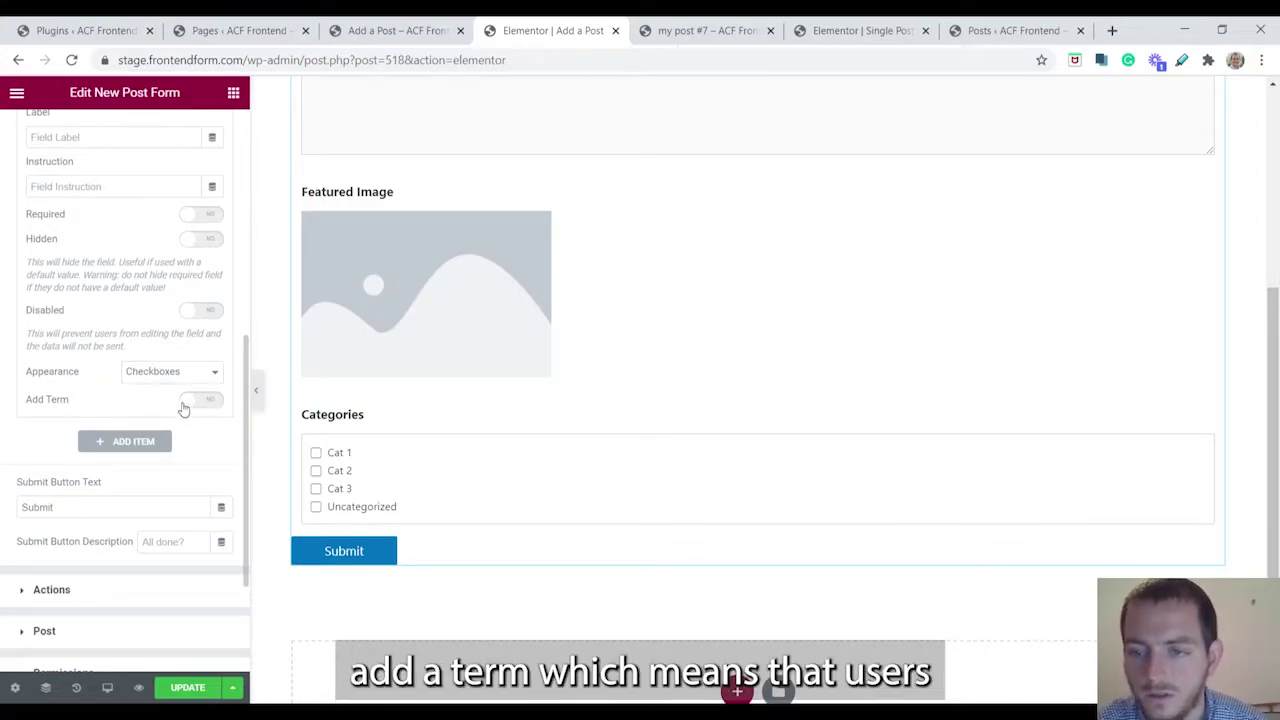
click(201, 402)
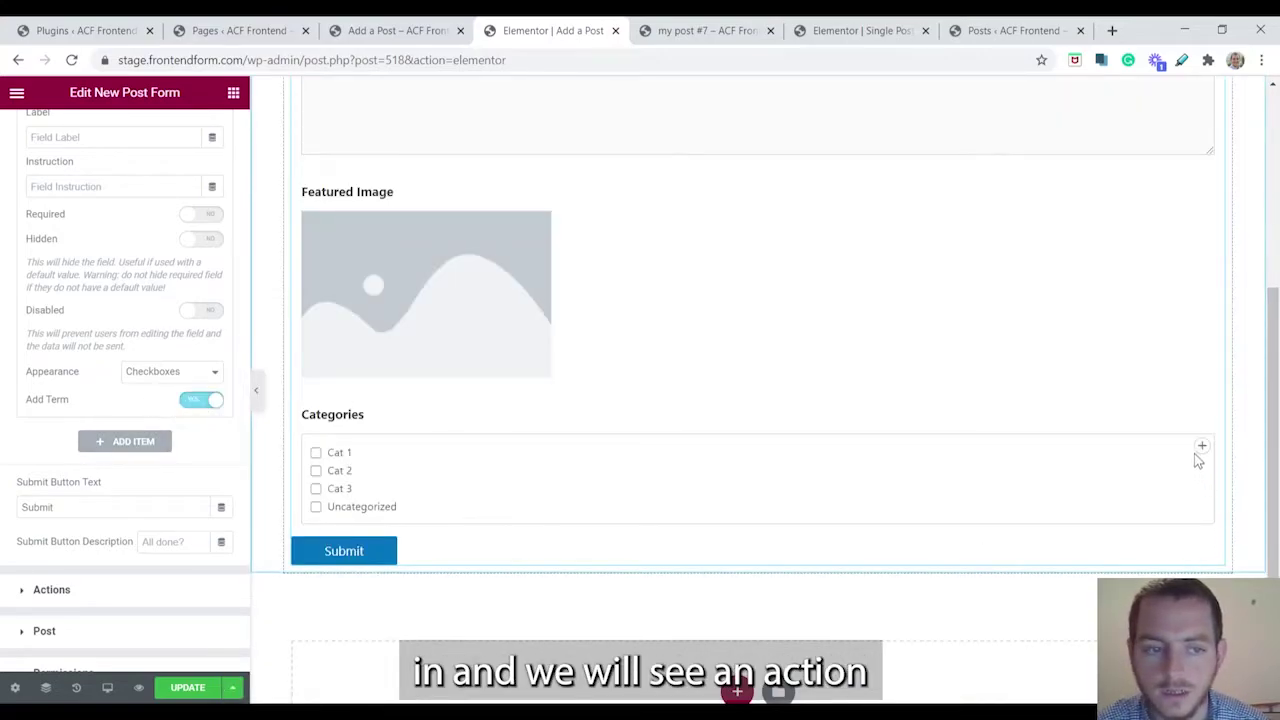
scroll(134, 391, down, 3)
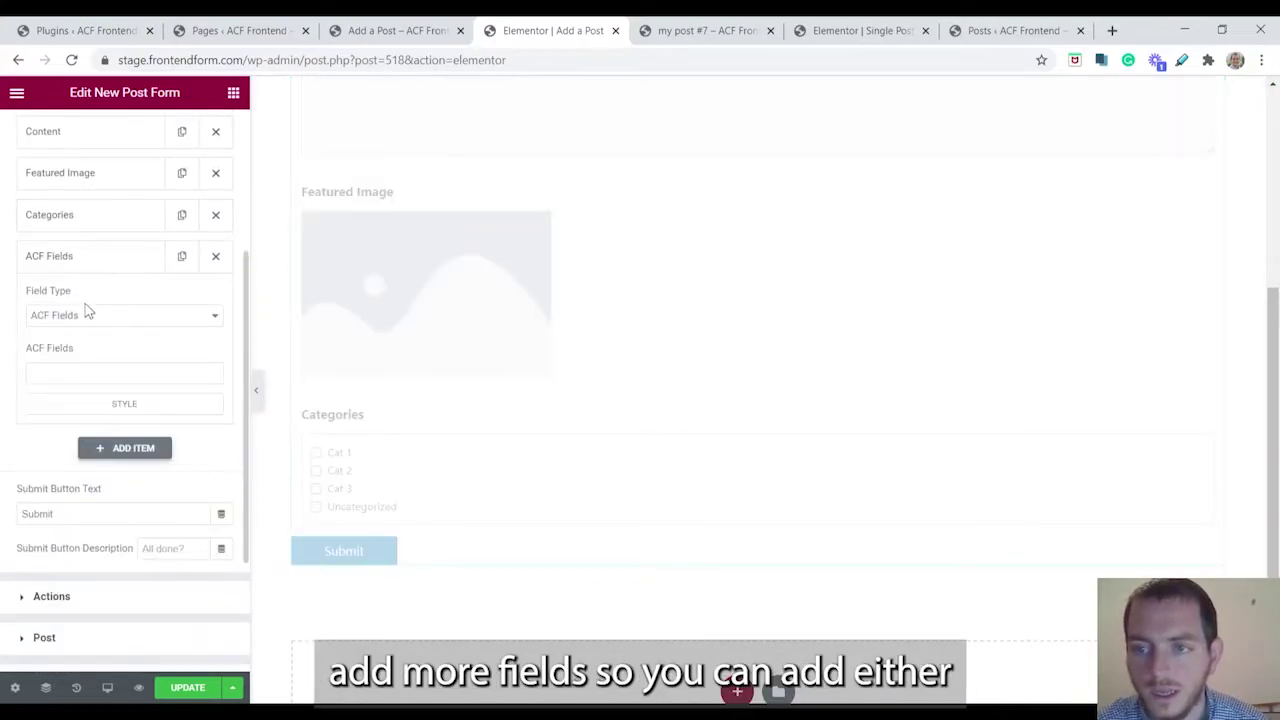
- Add a trial ACF Fields item, delete it again, and change the submit button text to 'Submit Post'
click(86, 316)
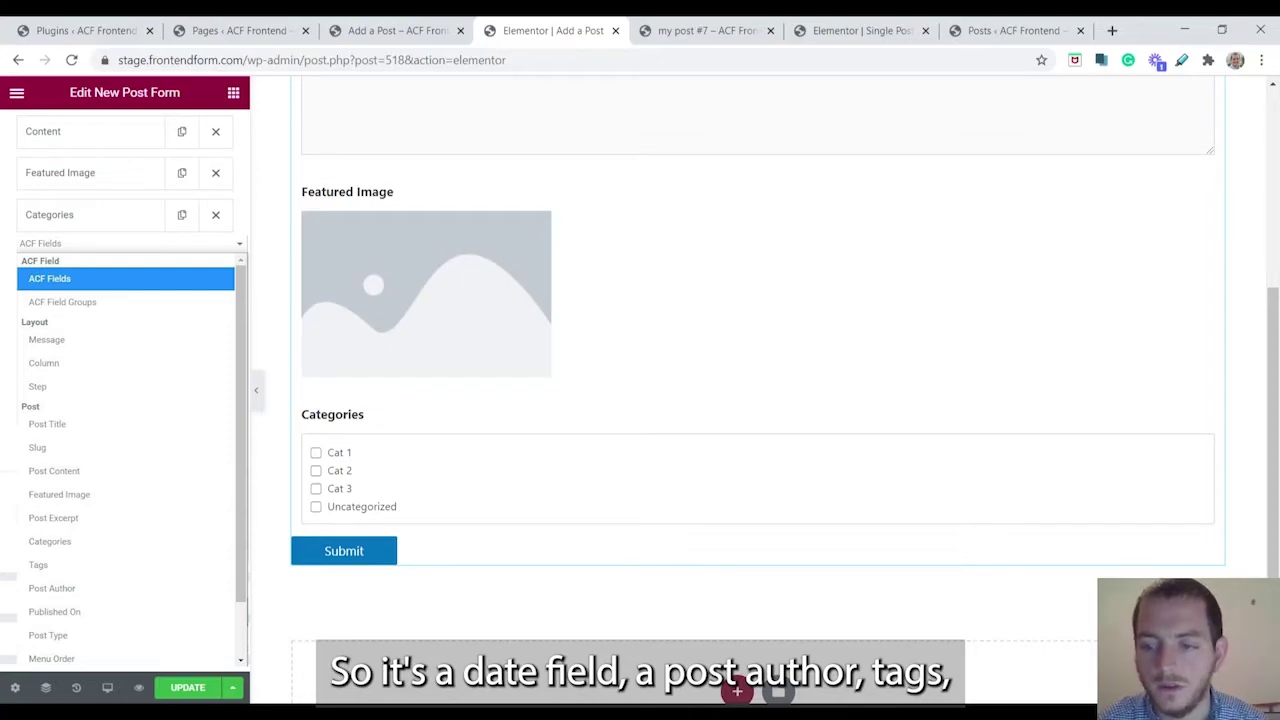
click(125, 278)
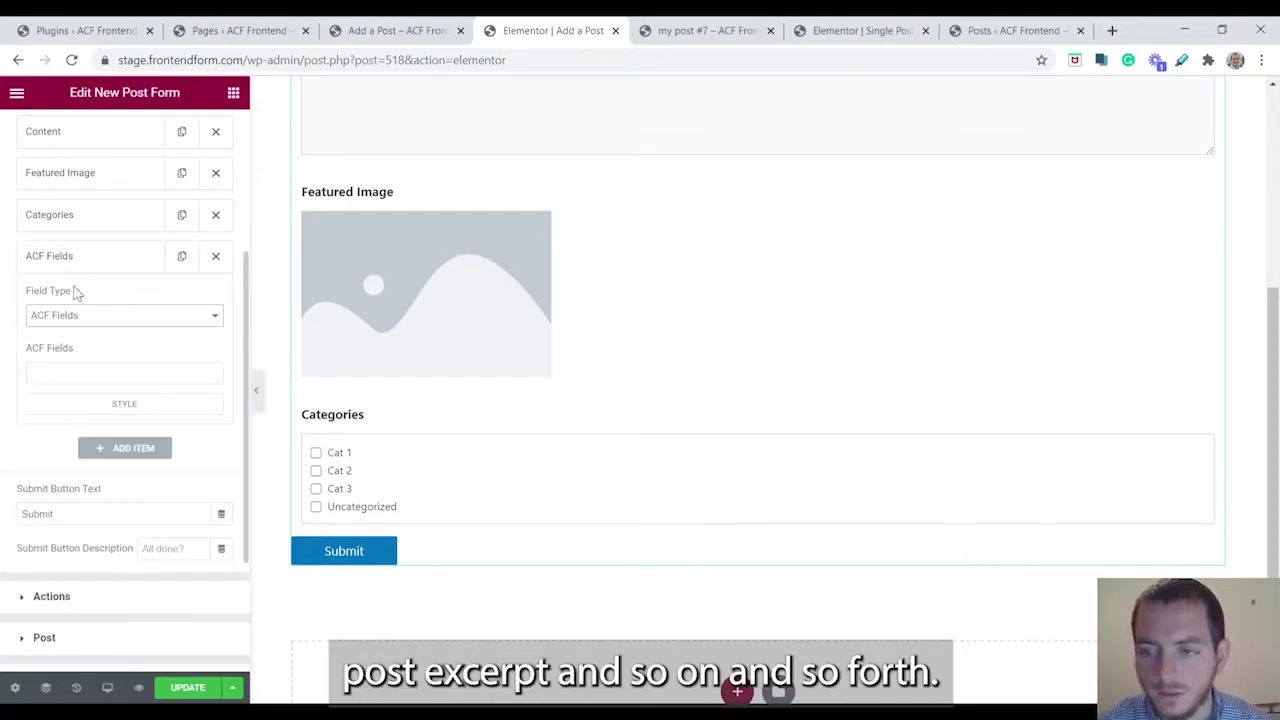
click(117, 250)
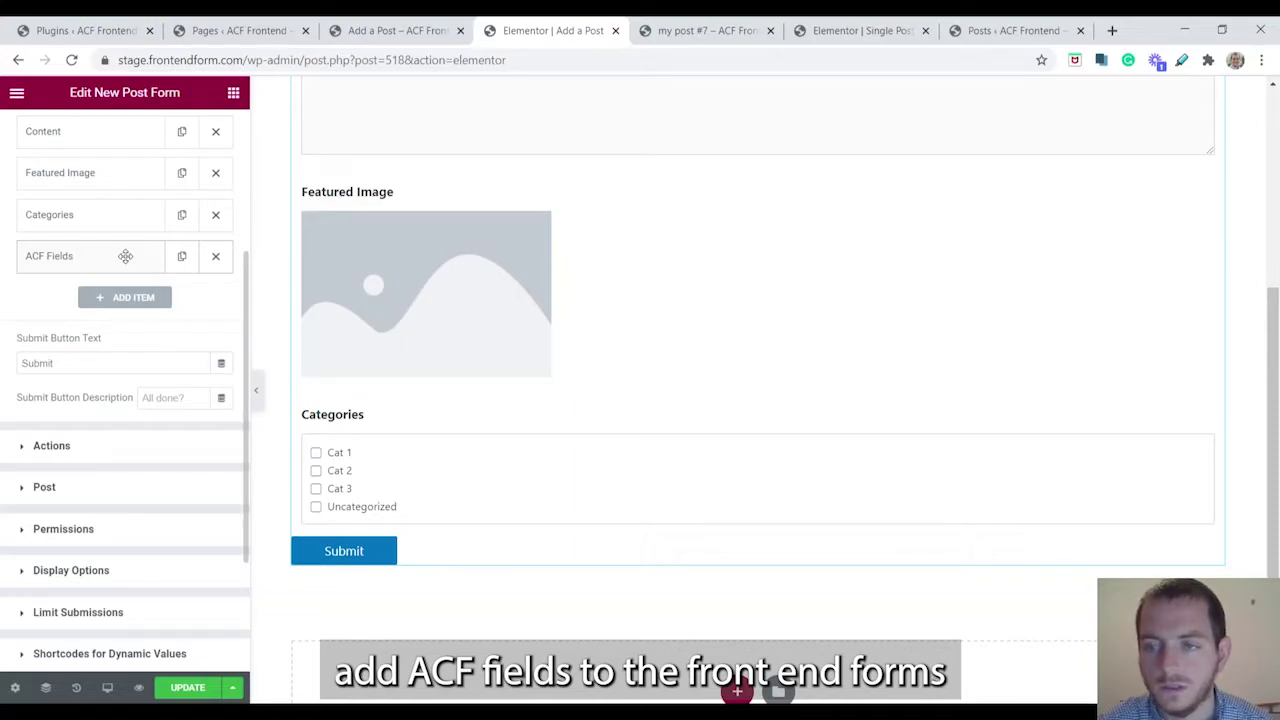
click(216, 256)
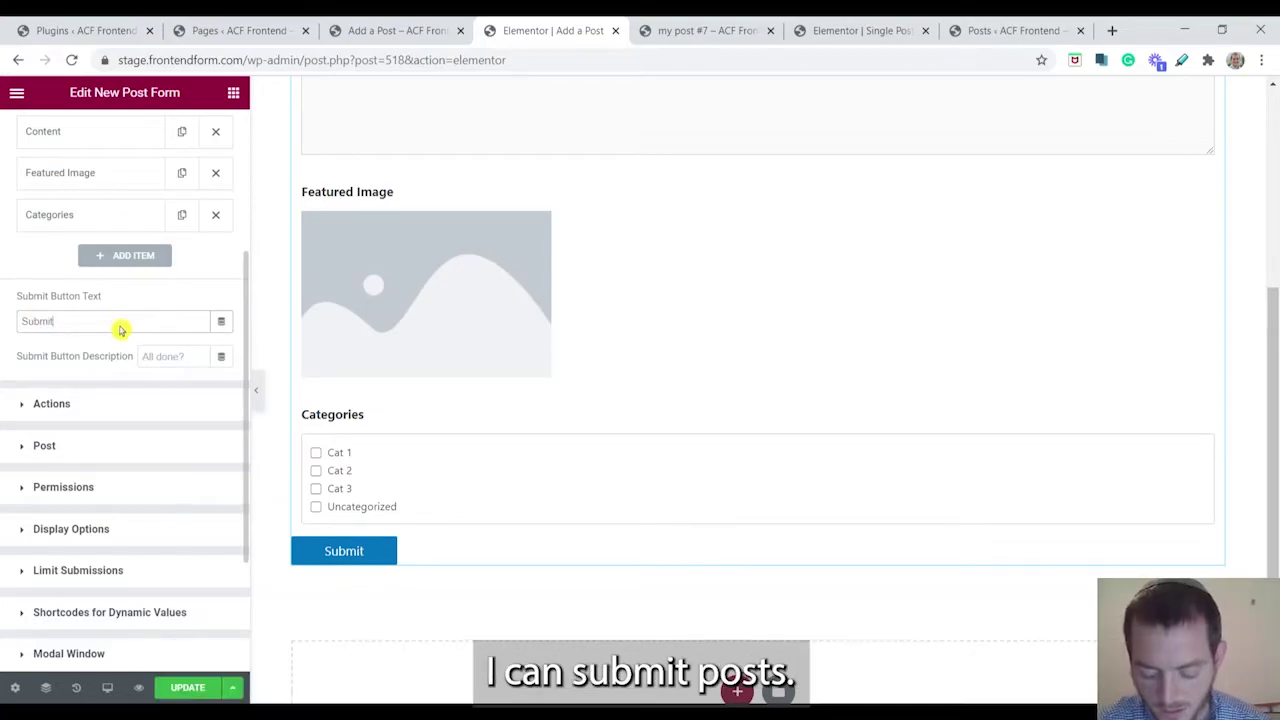
text(Posts)
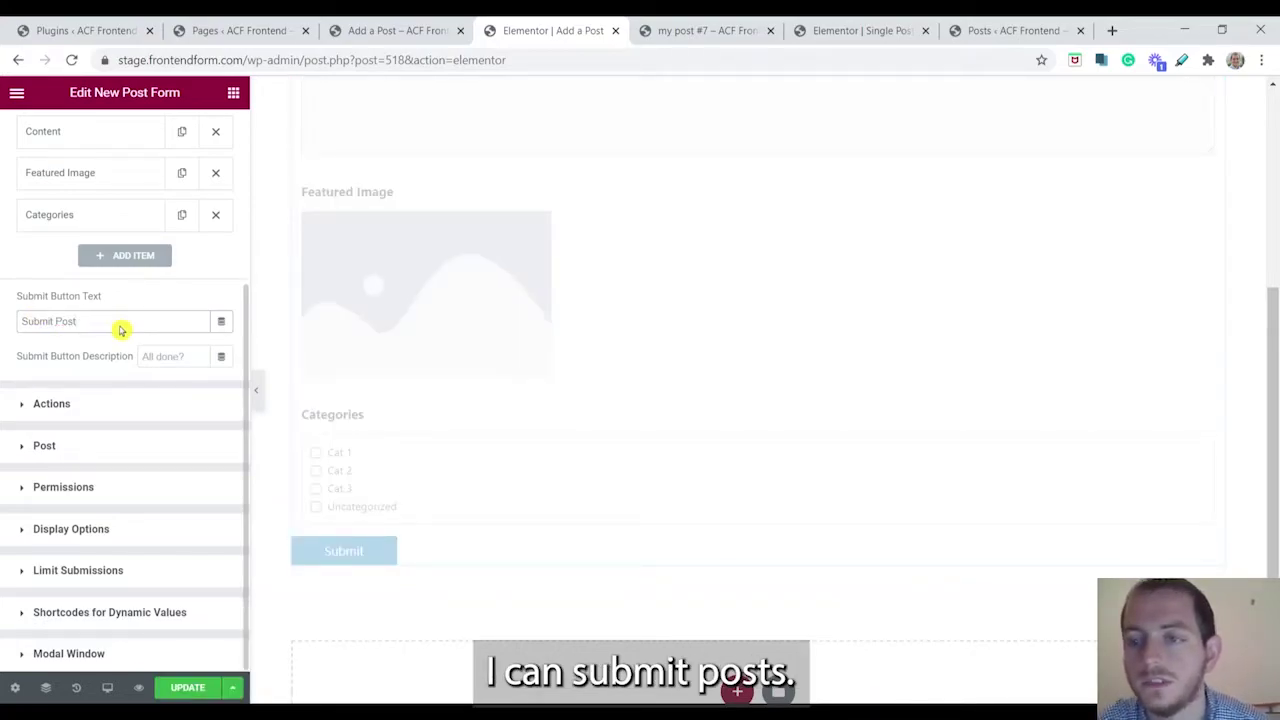
- In the form's Actions, set Redirect After Submit to Post Url
click(110, 414)
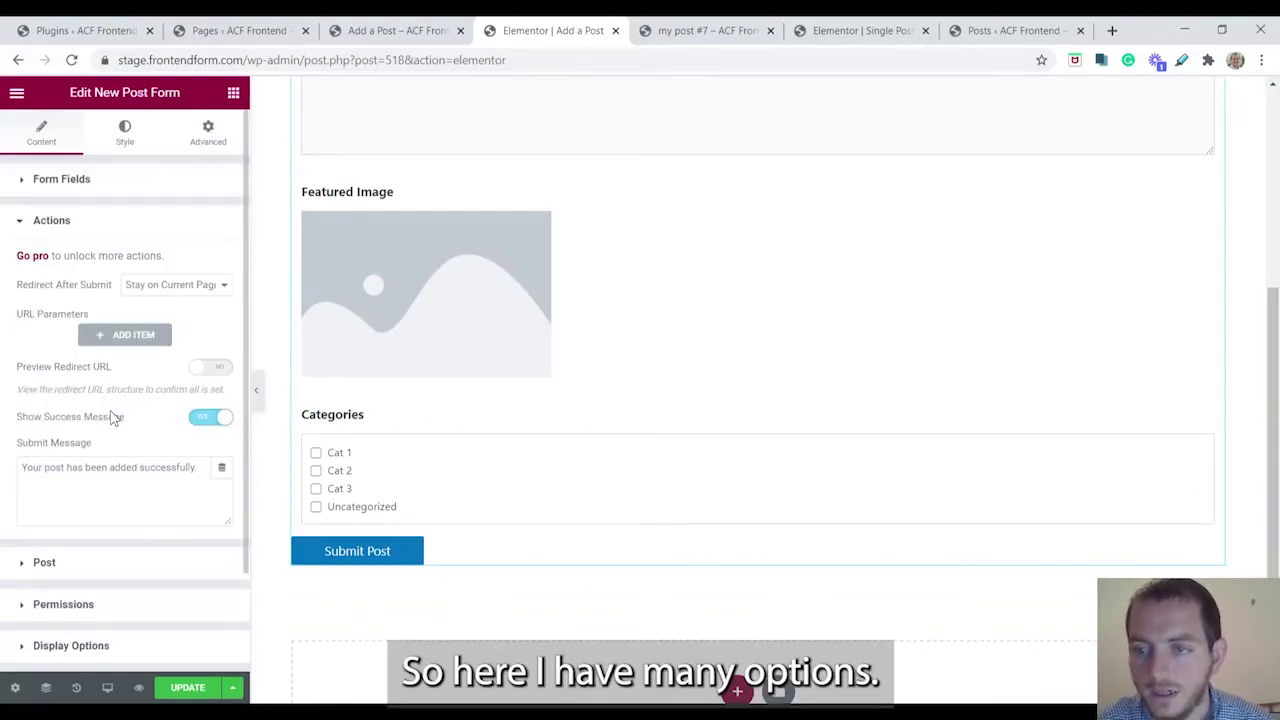
scroll(112, 405, down, 1)
scroll(131, 371, up, 1)
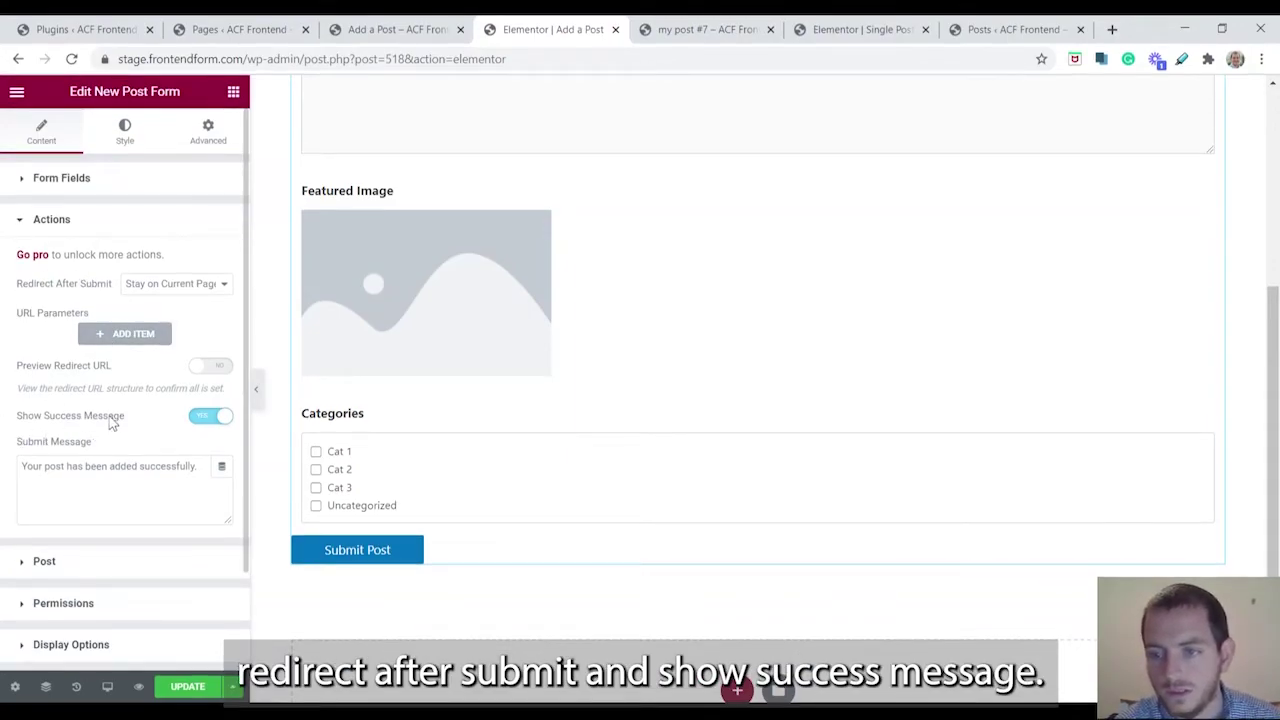
click(180, 287)
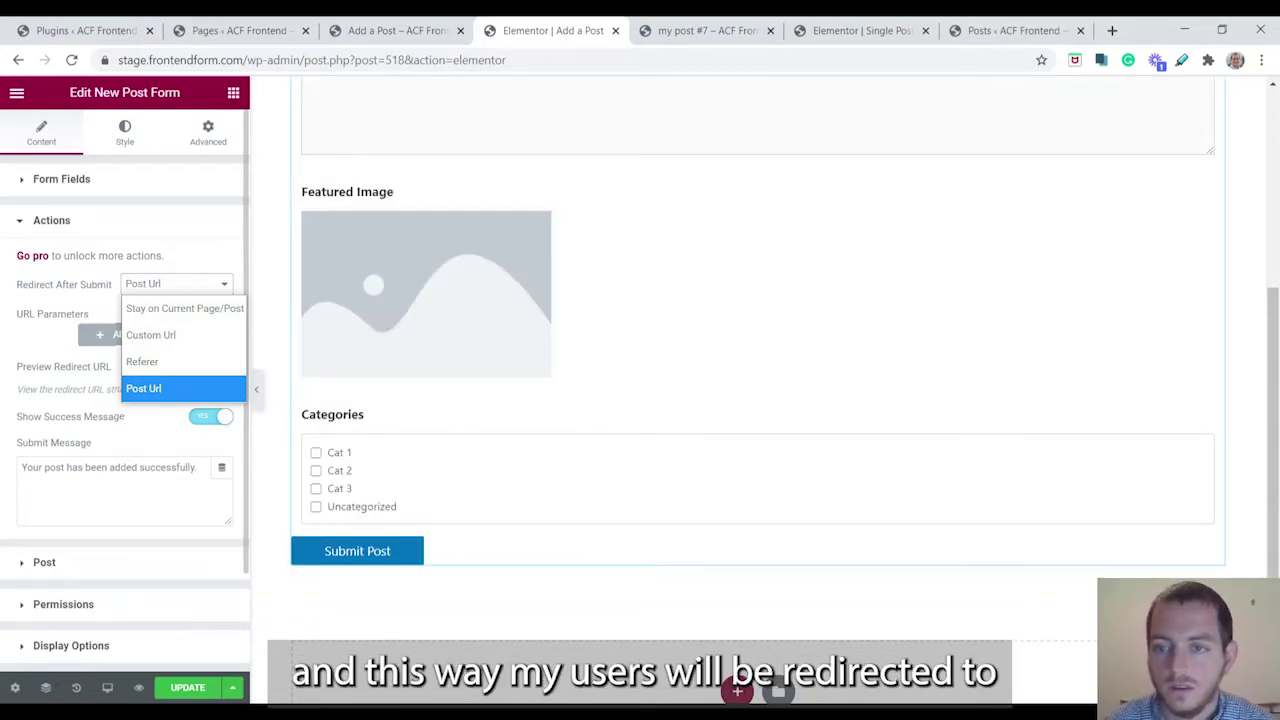
click(190, 388)
- Insert [post:title] after 'Your post' in the Submit Message text
scroll(150, 330, down, 1)
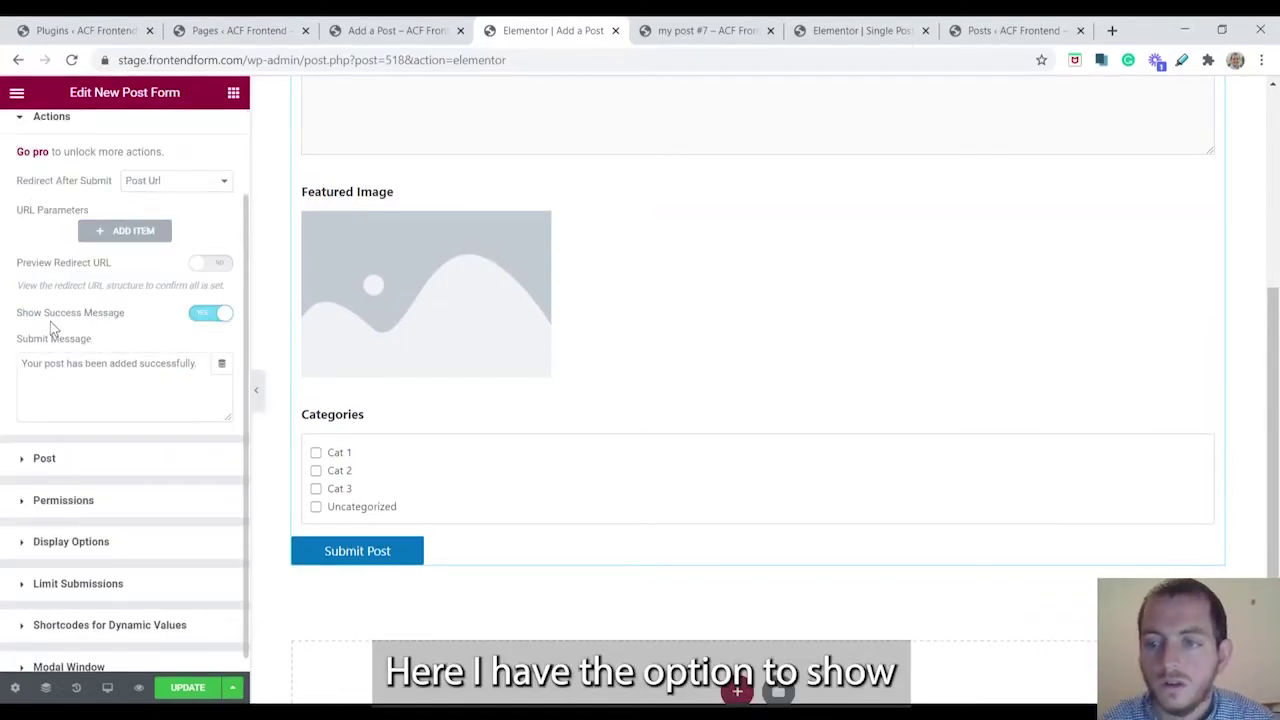
scroll(178, 330, up, 1)
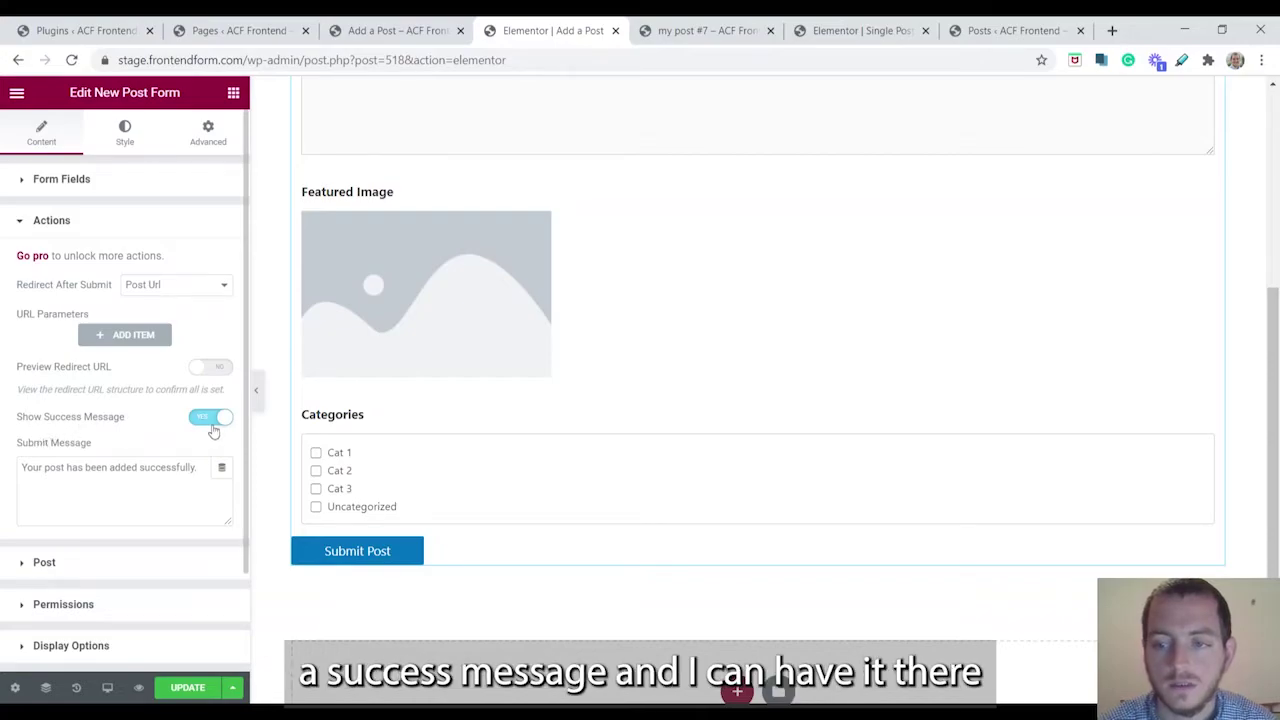
scroll(171, 454, down, 1)
click(171, 381)
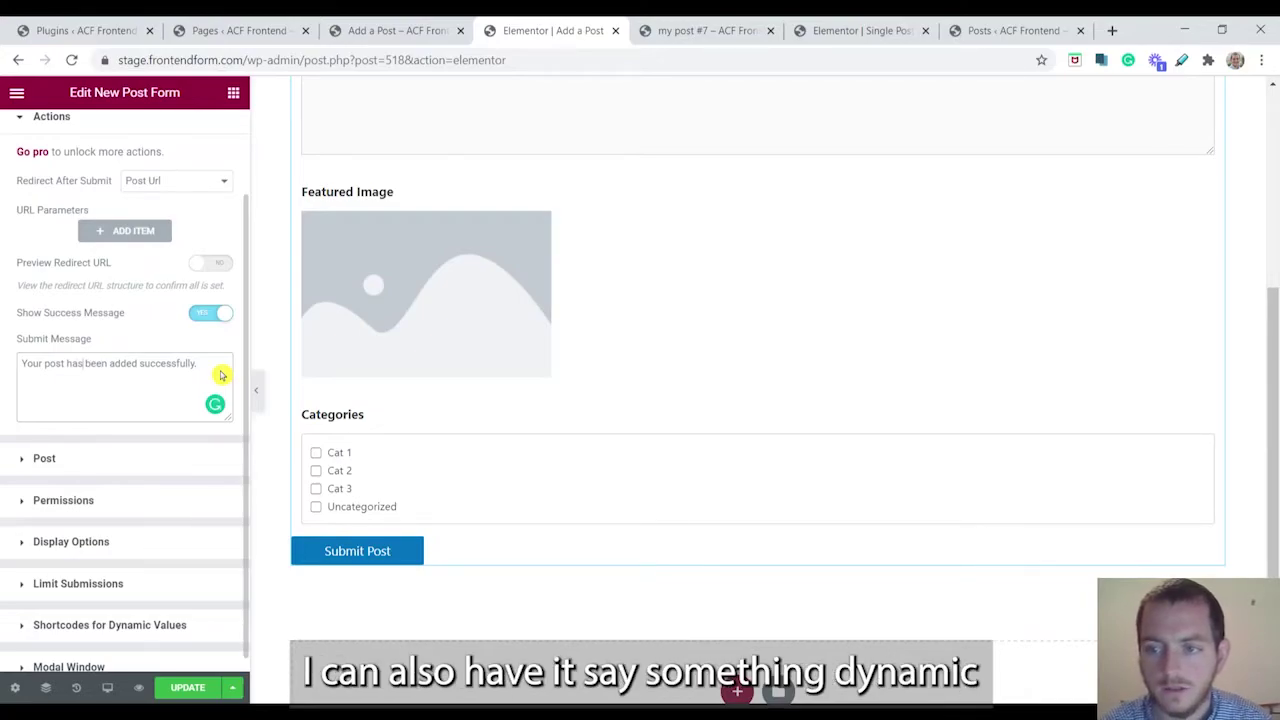
key(BackSpace)
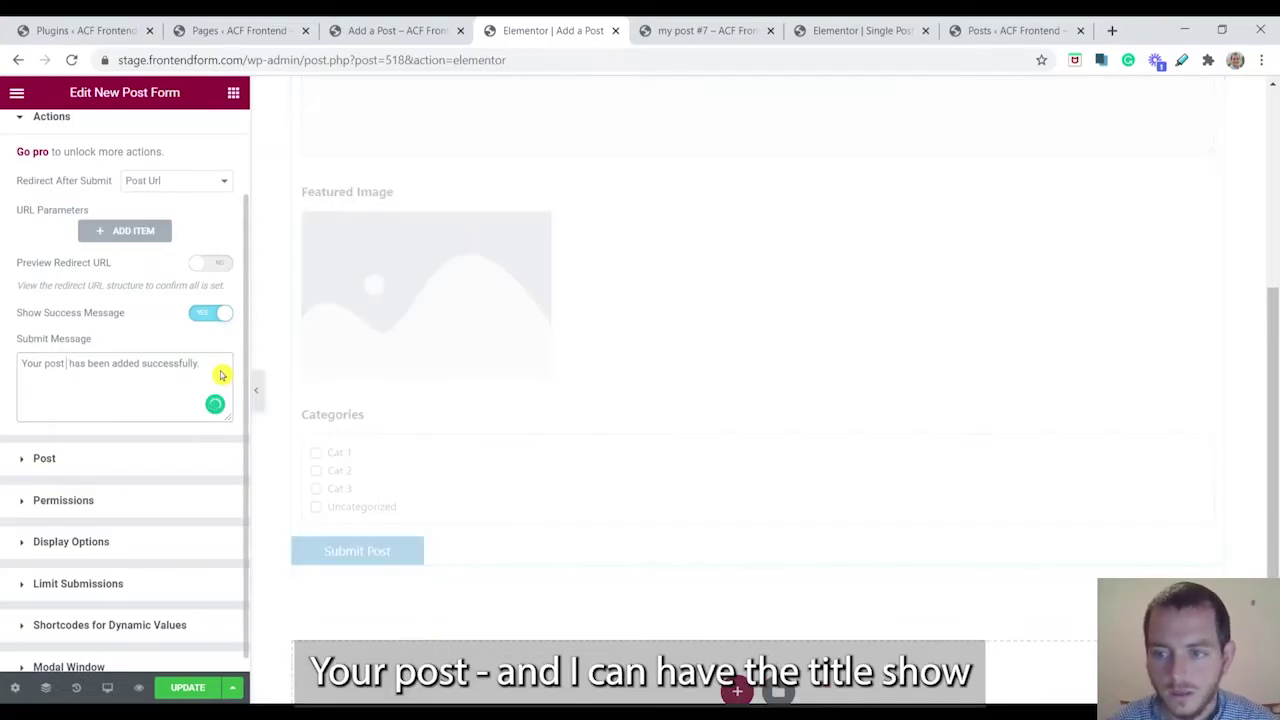
text([)
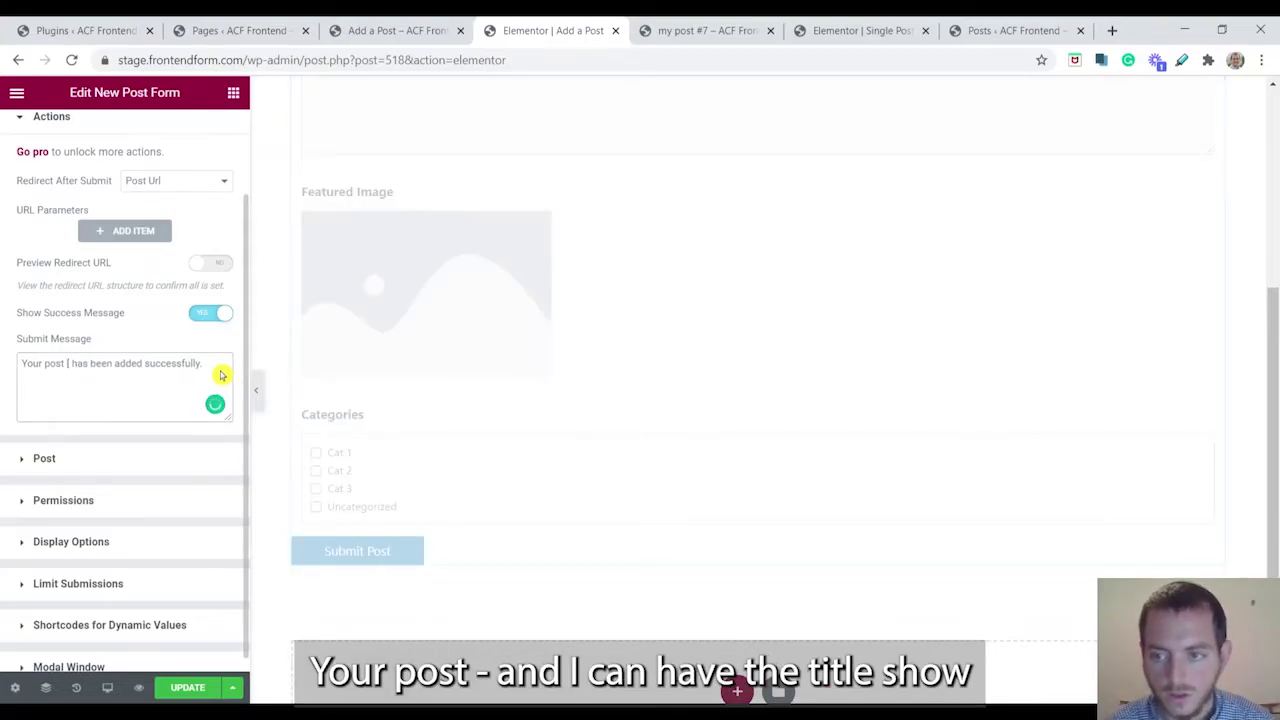
text(])
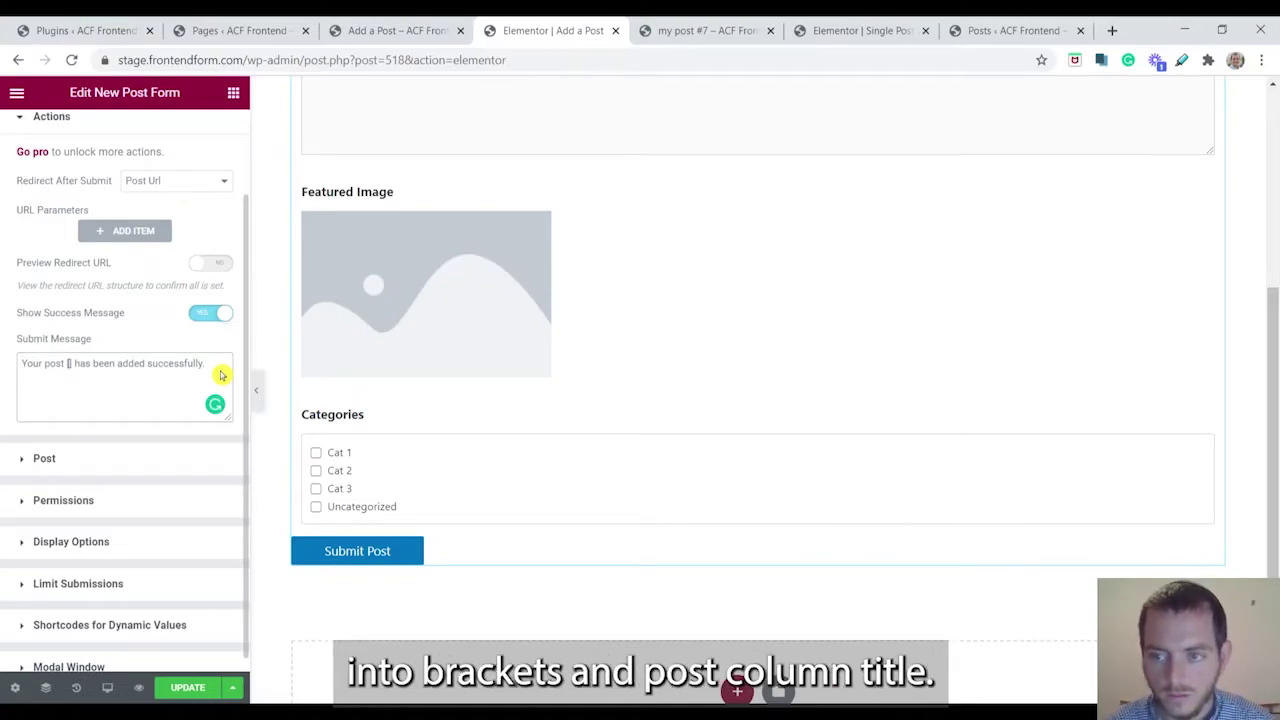
text(post)
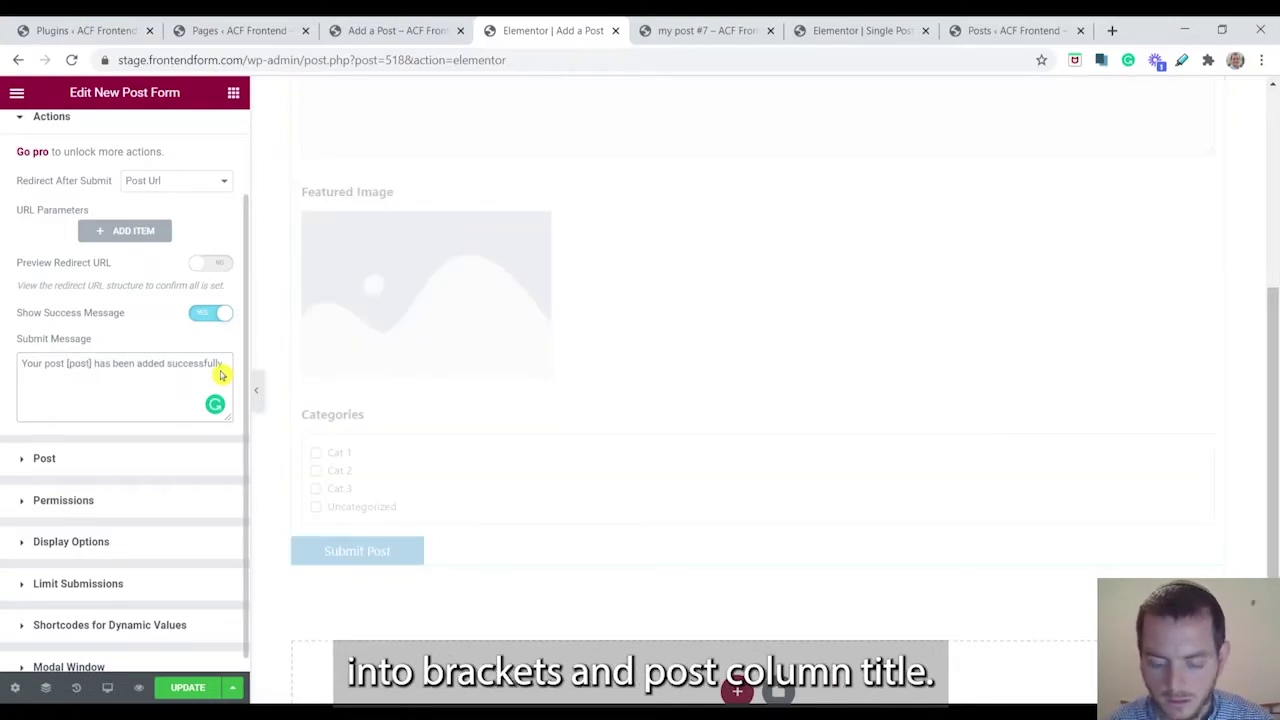
text(:title)
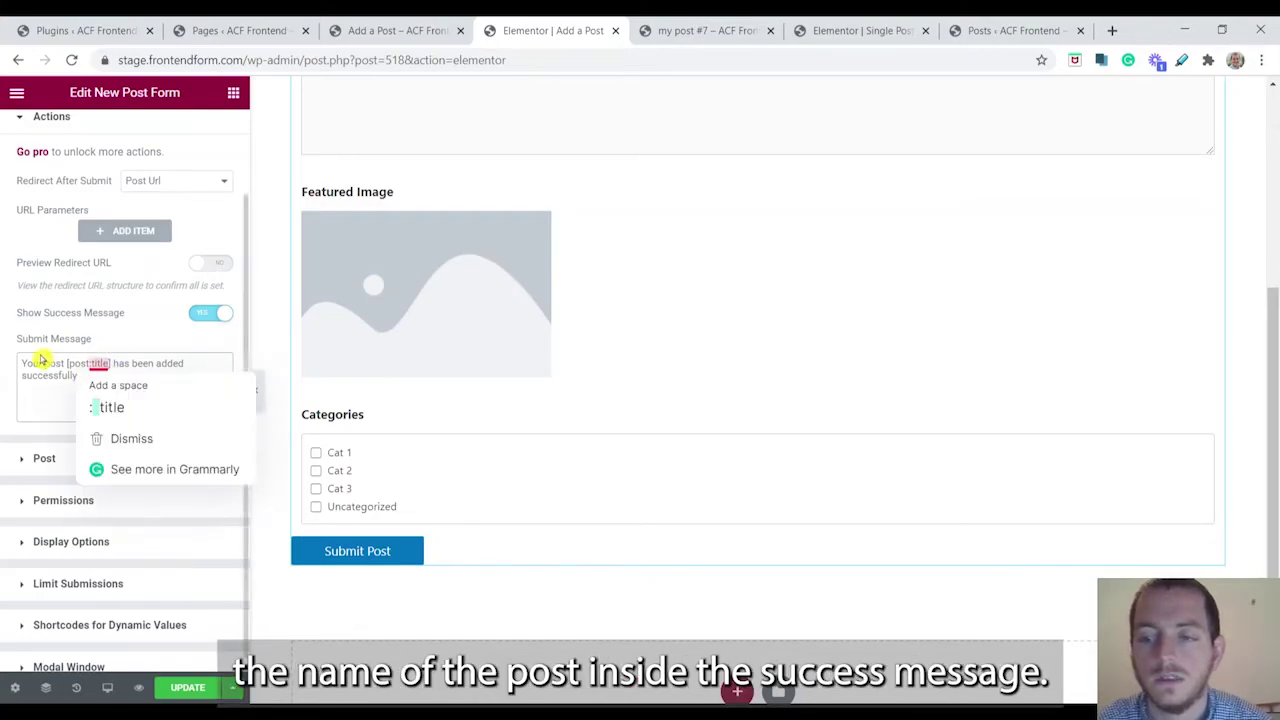
- Set the post status for new posts to Published and keep Post as the New Post Type
click(136, 462)
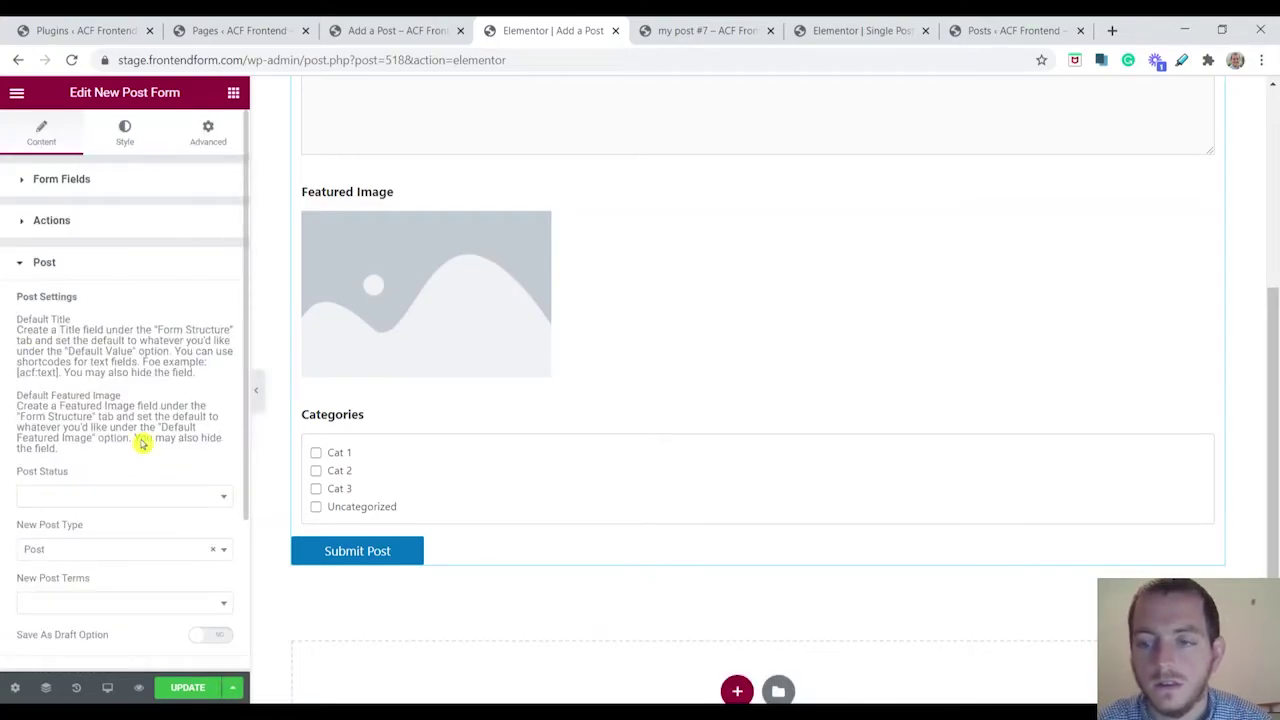
scroll(142, 445, down, 1)
scroll(94, 316, up, 1)
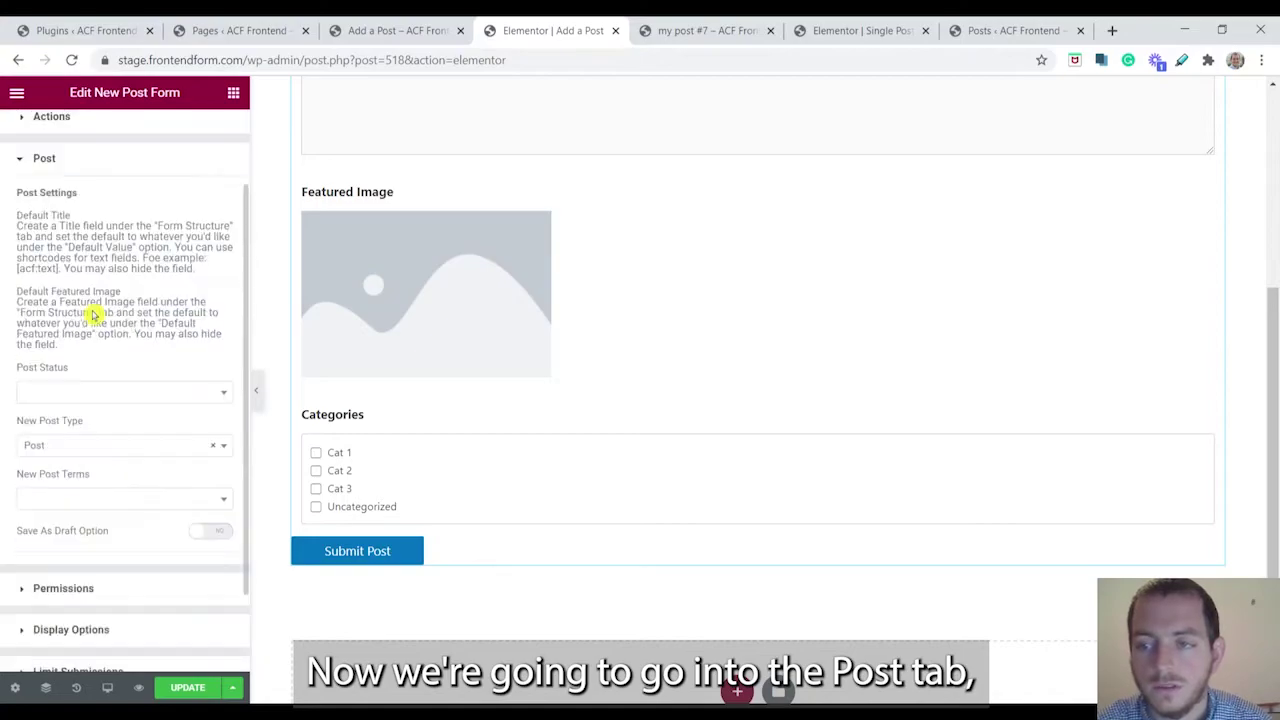
scroll(94, 316, down, 1)
click(88, 299)
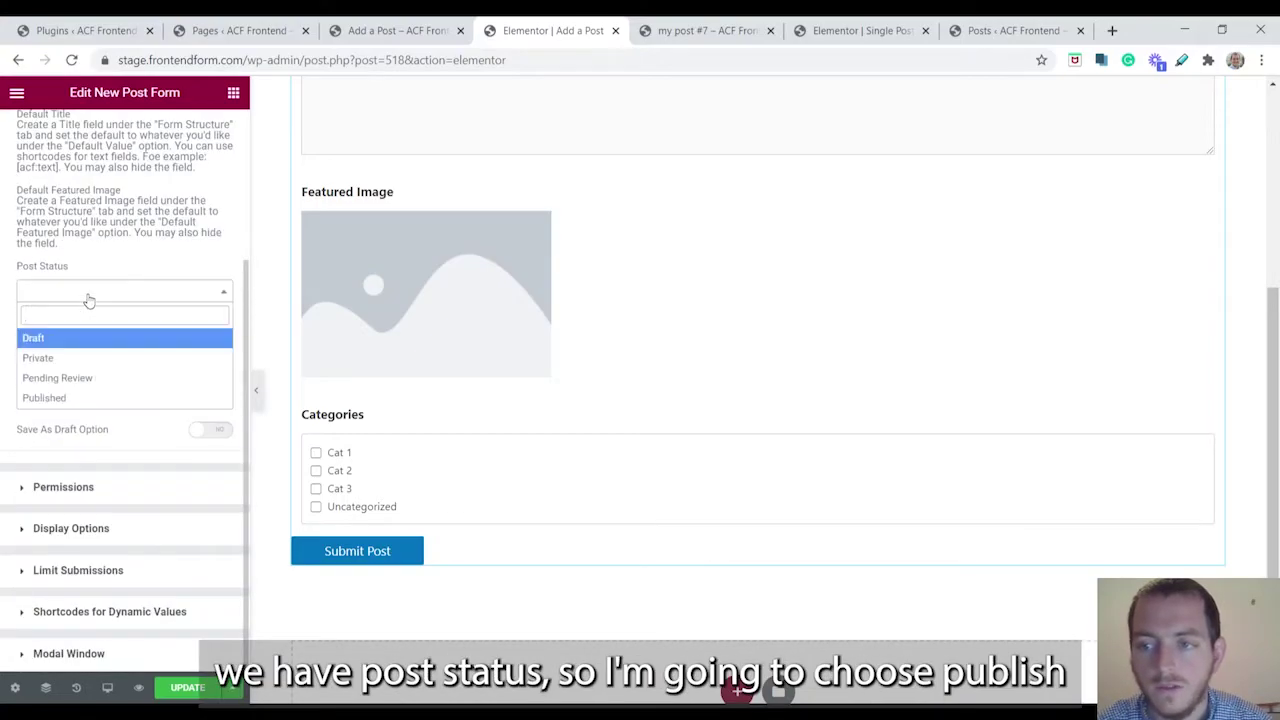
click(92, 399)
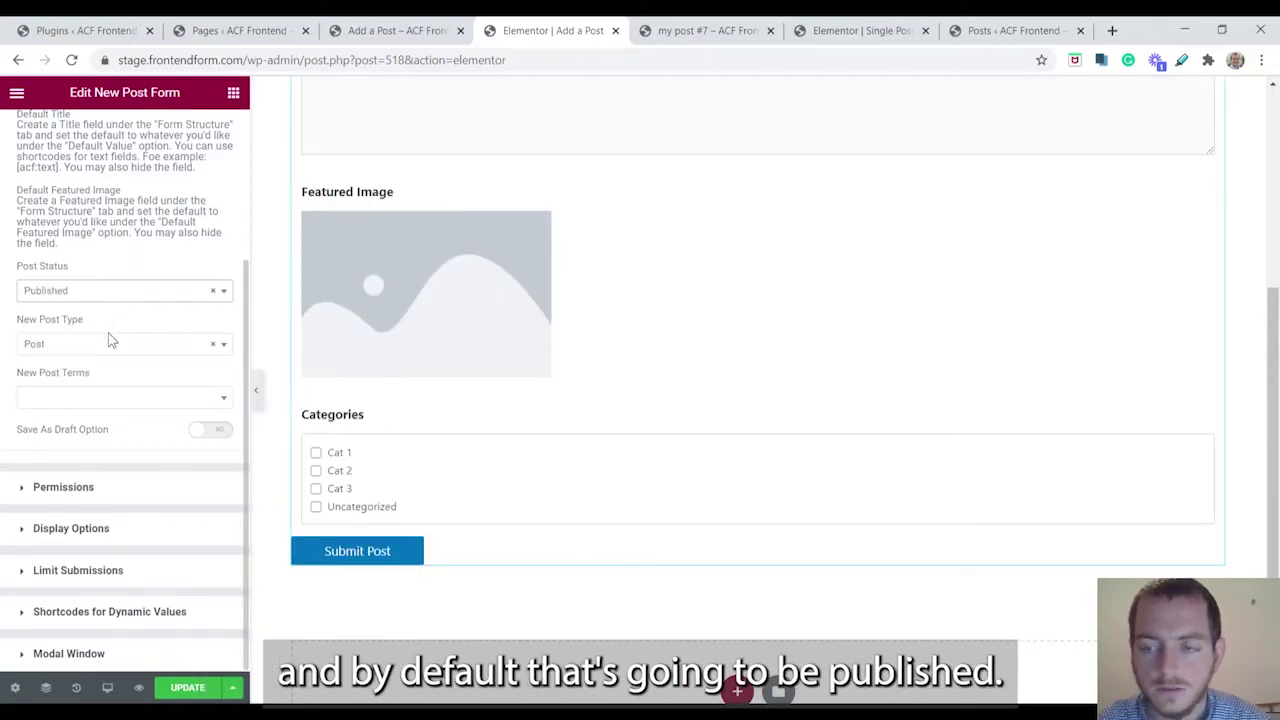
click(118, 292)
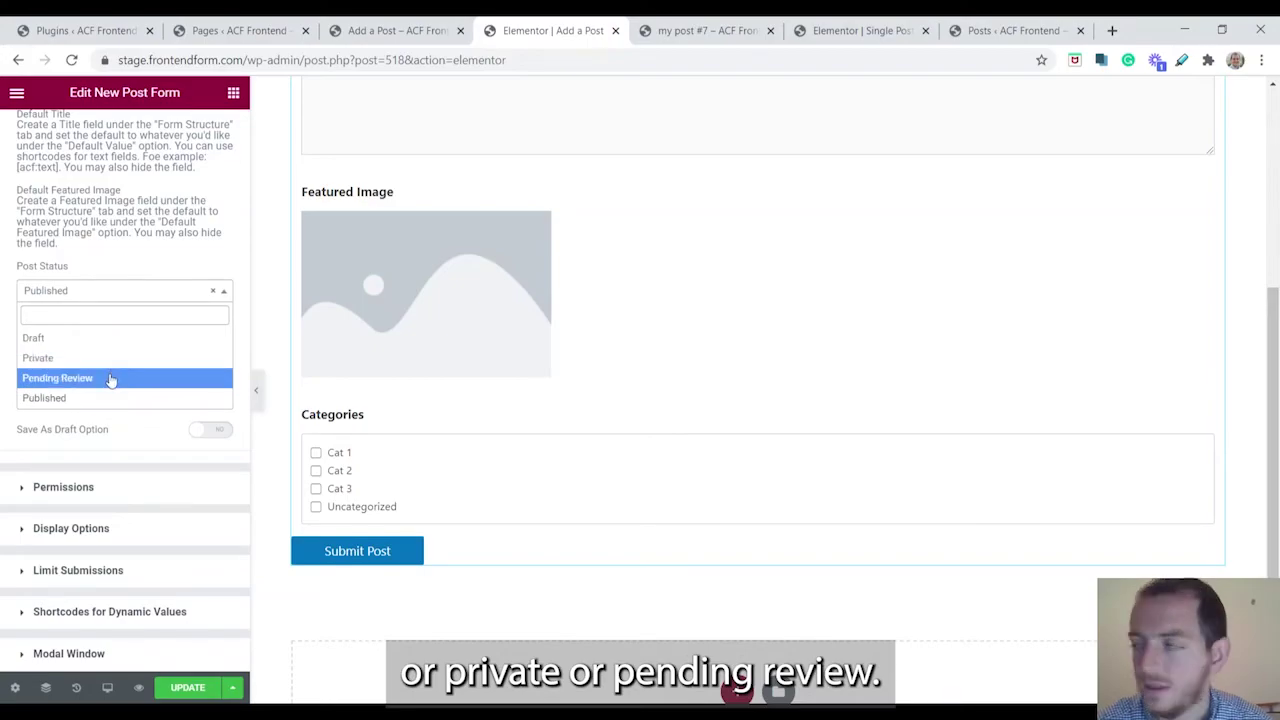
key(Escape)
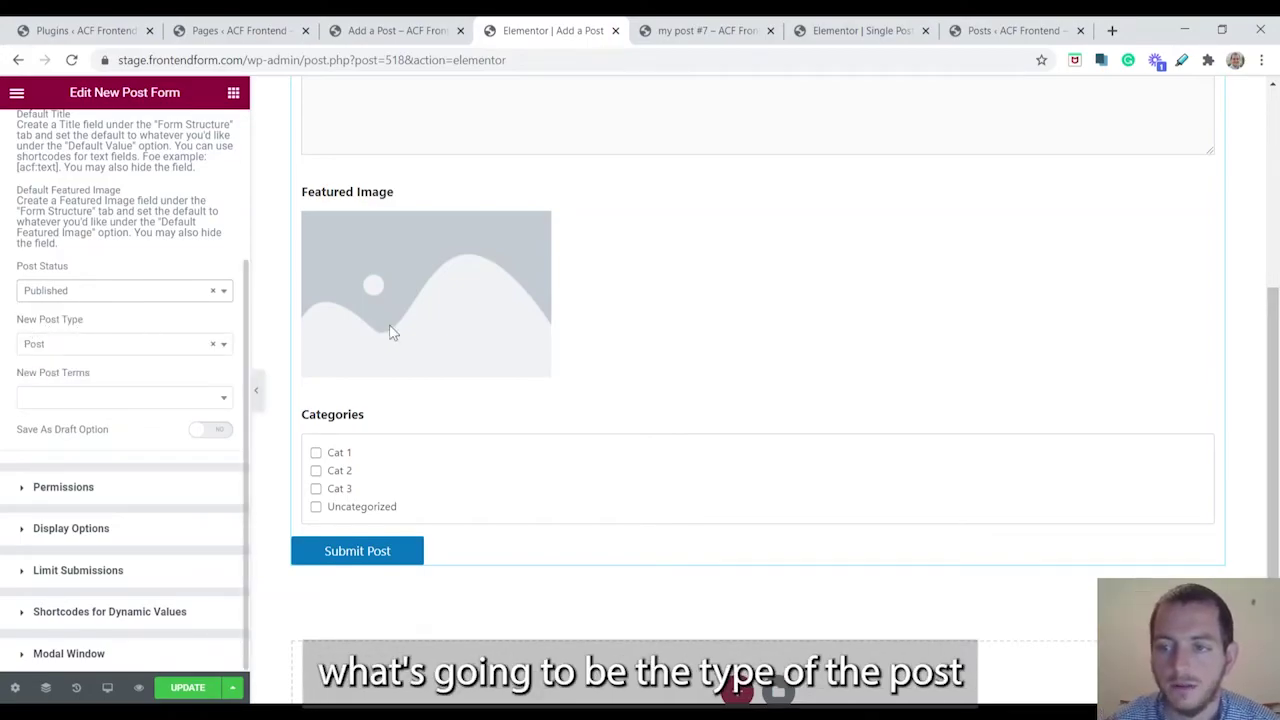
click(101, 350)
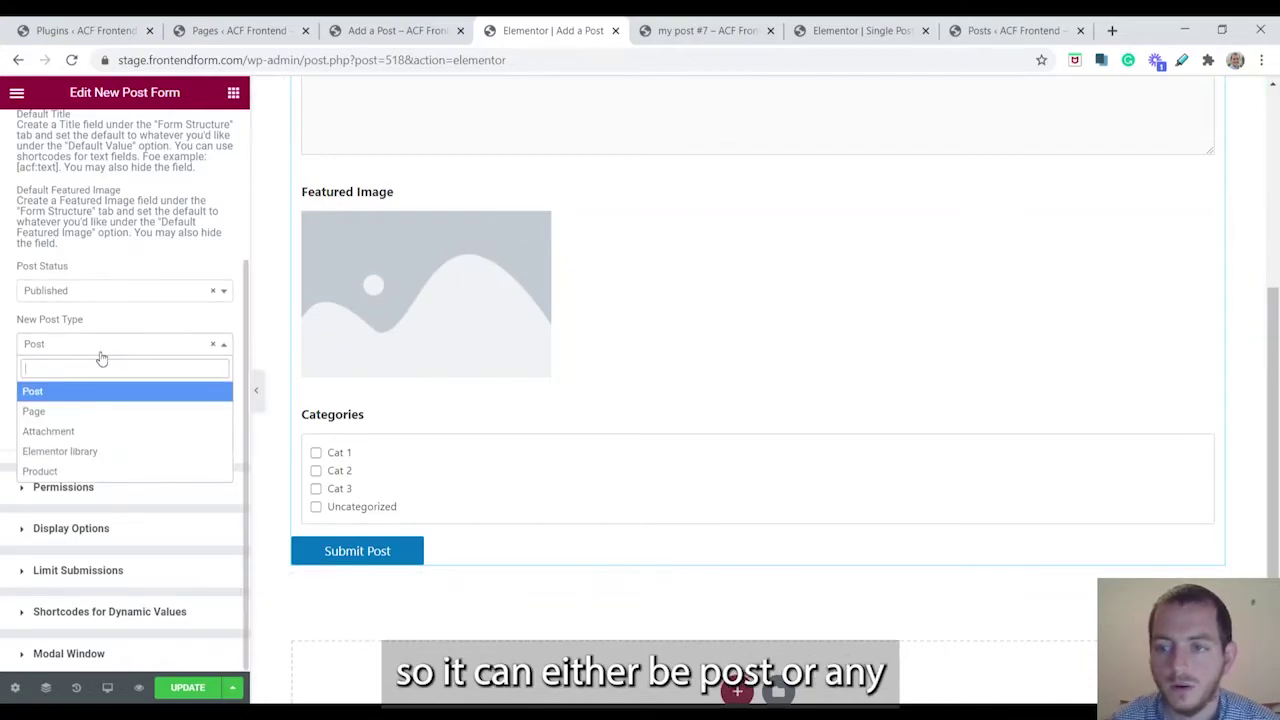
click(137, 341)
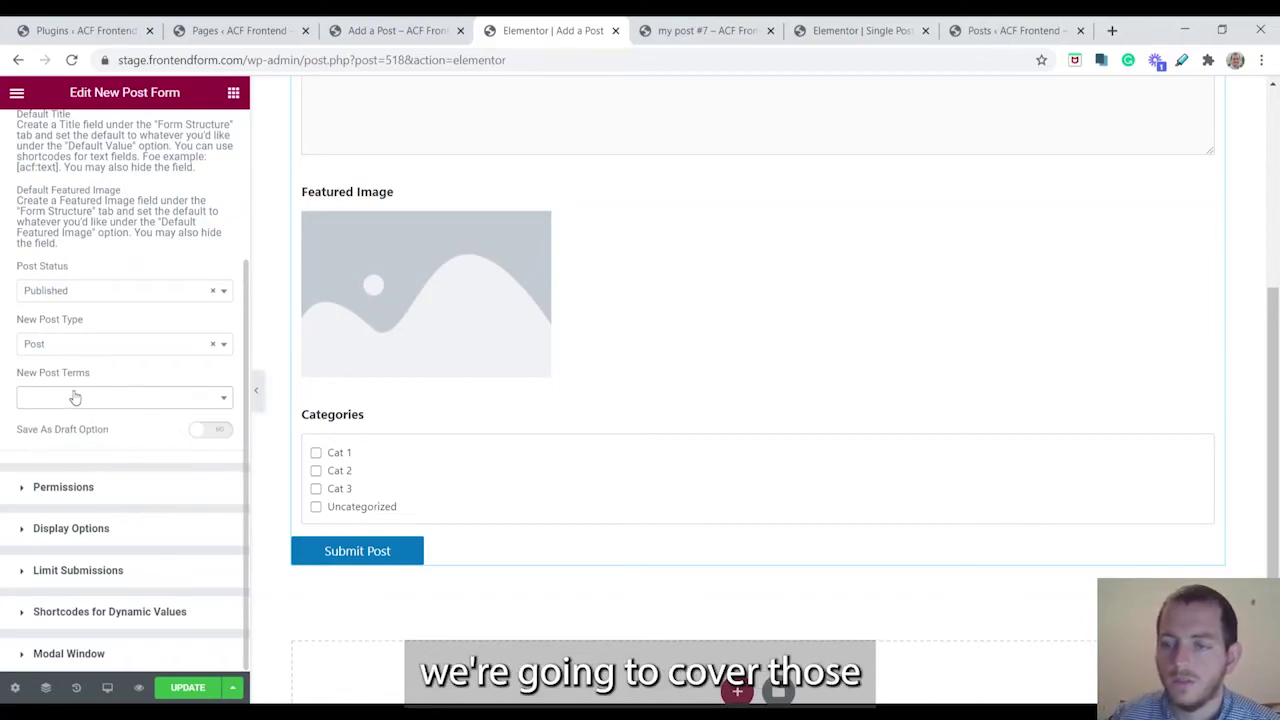
- Add Editor and Author to the form's Select By Role permissions alongside Administrator
click(80, 488)
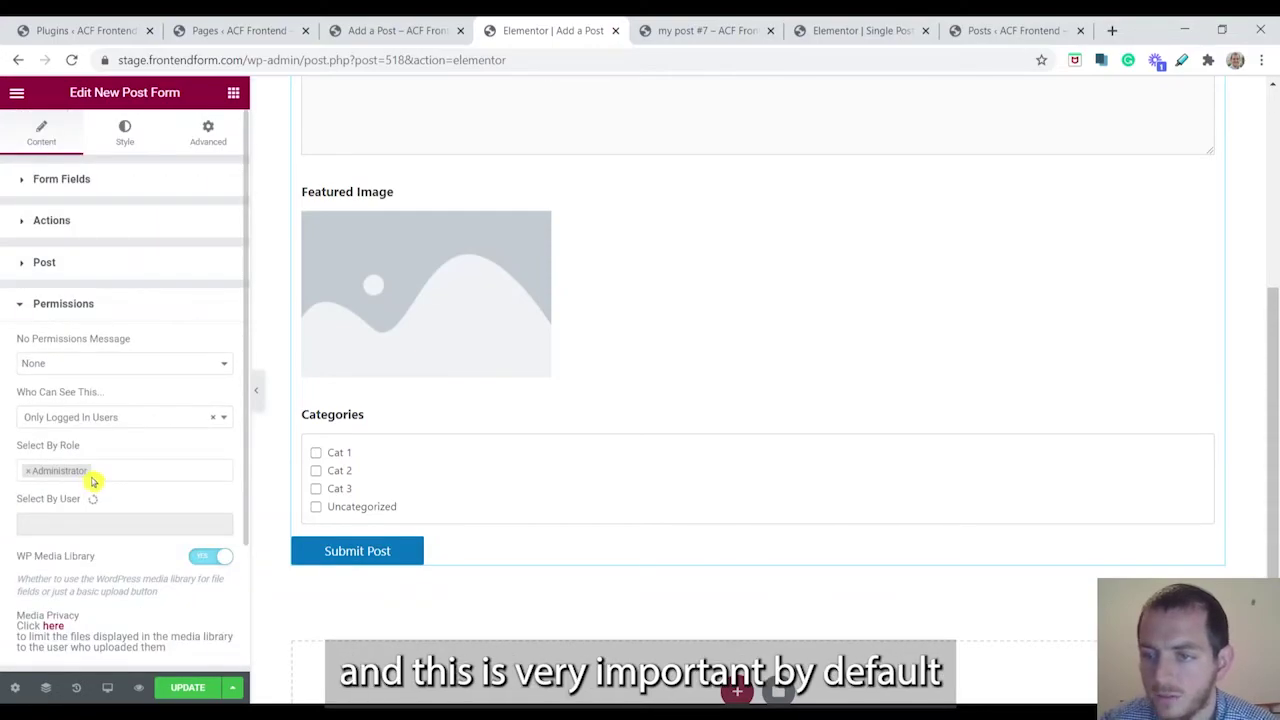
scroll(146, 457, down, 1)
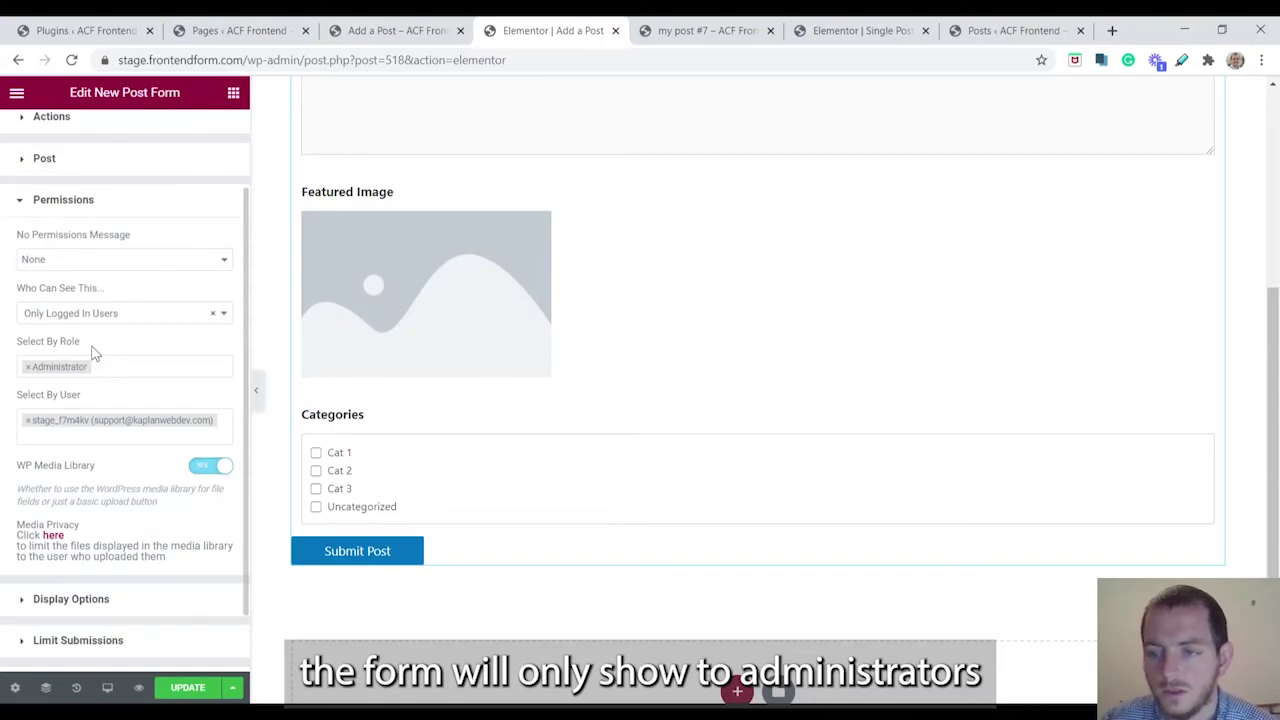
click(126, 367)
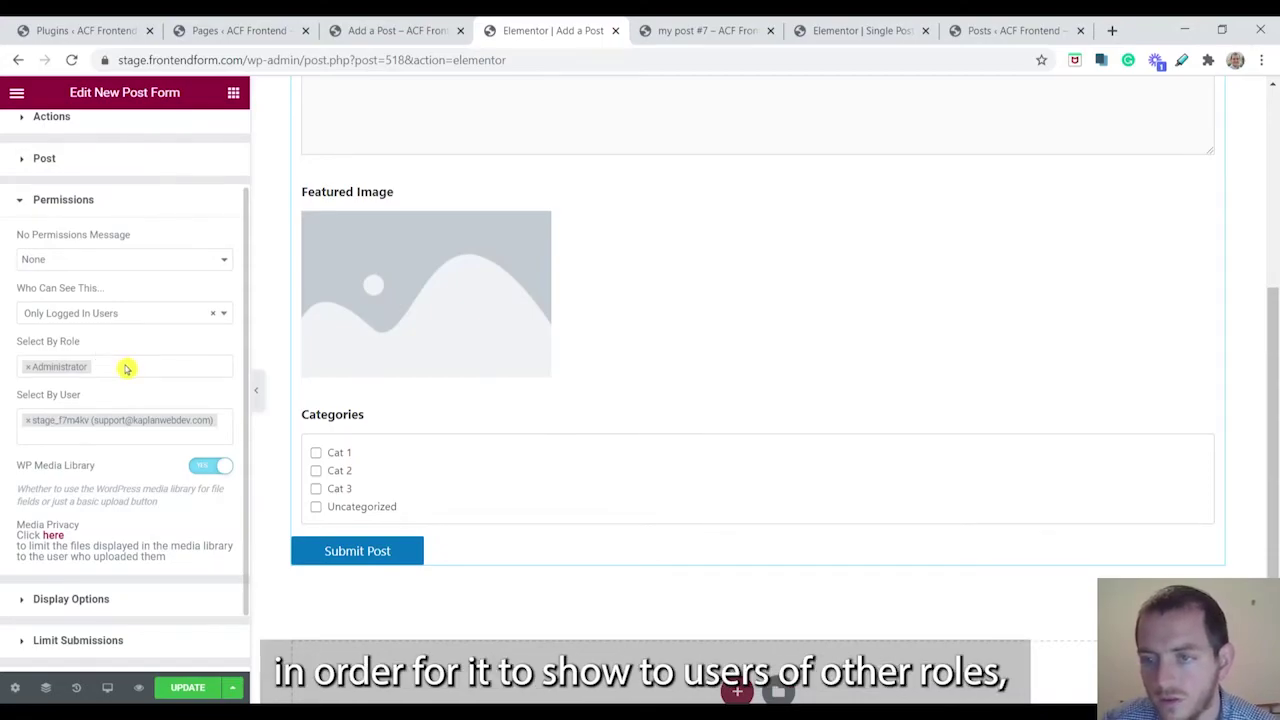
click(126, 368)
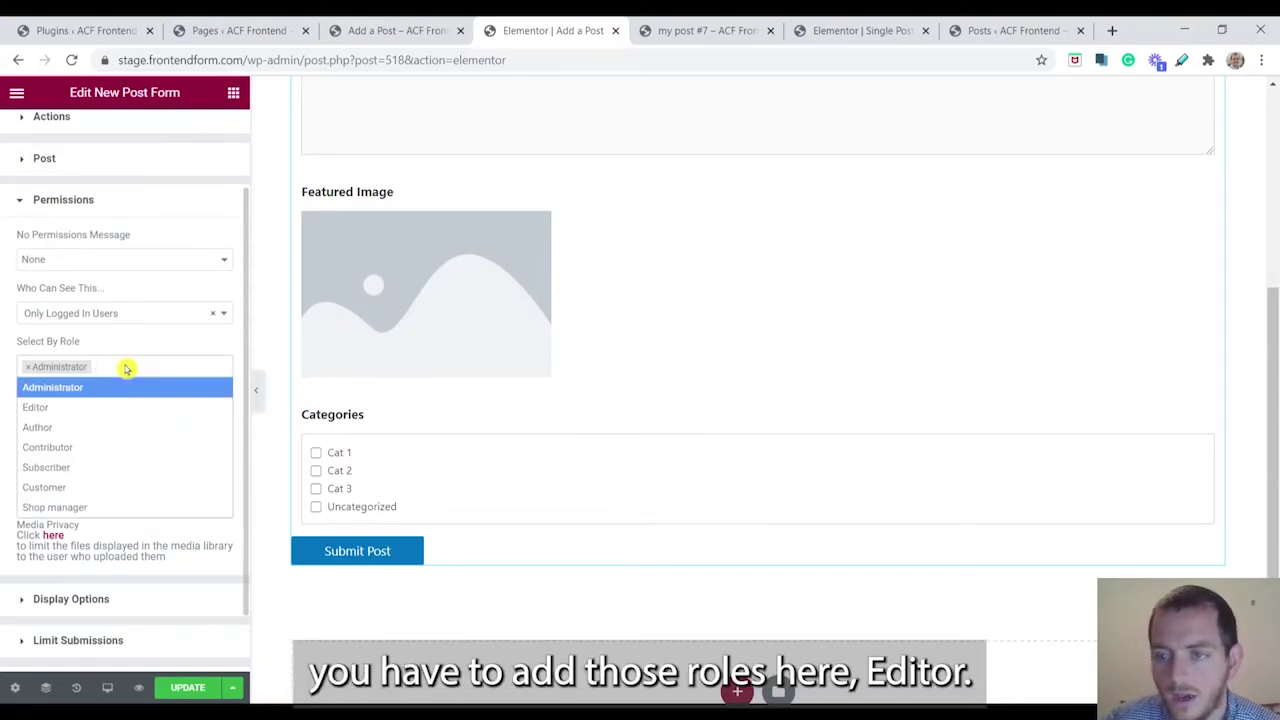
click(93, 408)
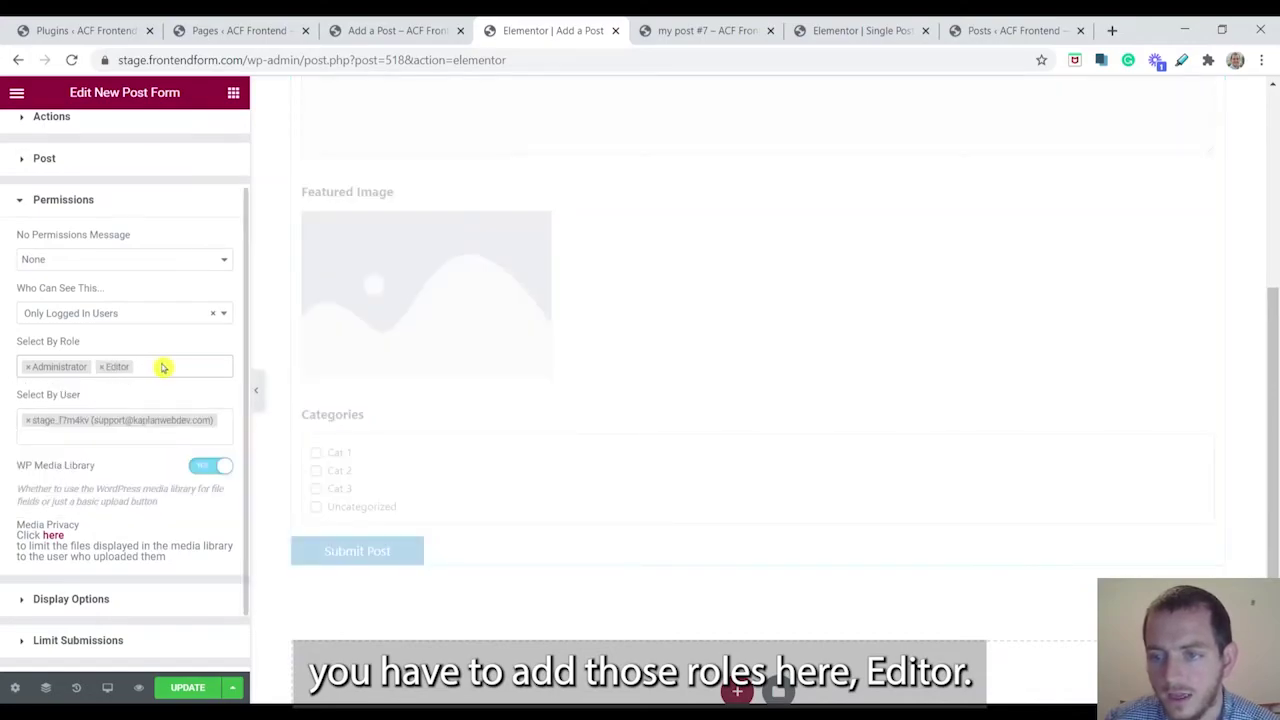
click(164, 367)
click(142, 429)
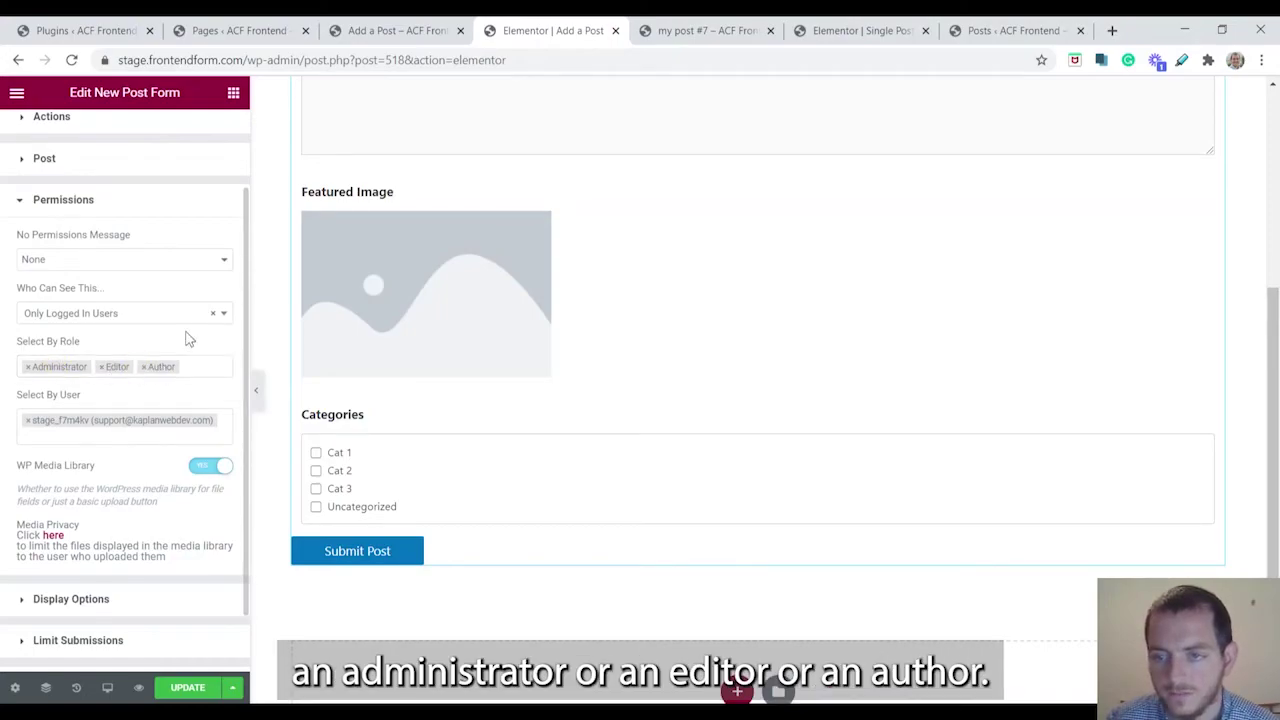
scroll(148, 553, down, 1)
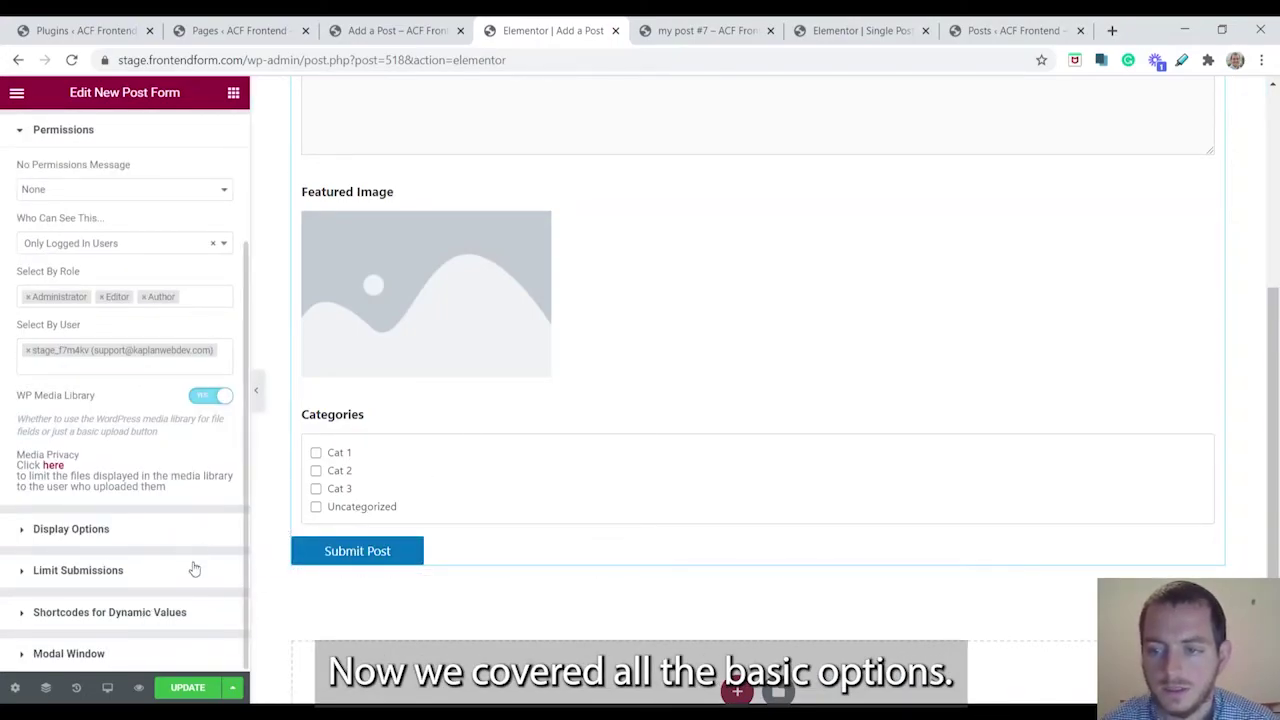
- Enable Show in Modal in the Modal Window settings
click(137, 665)
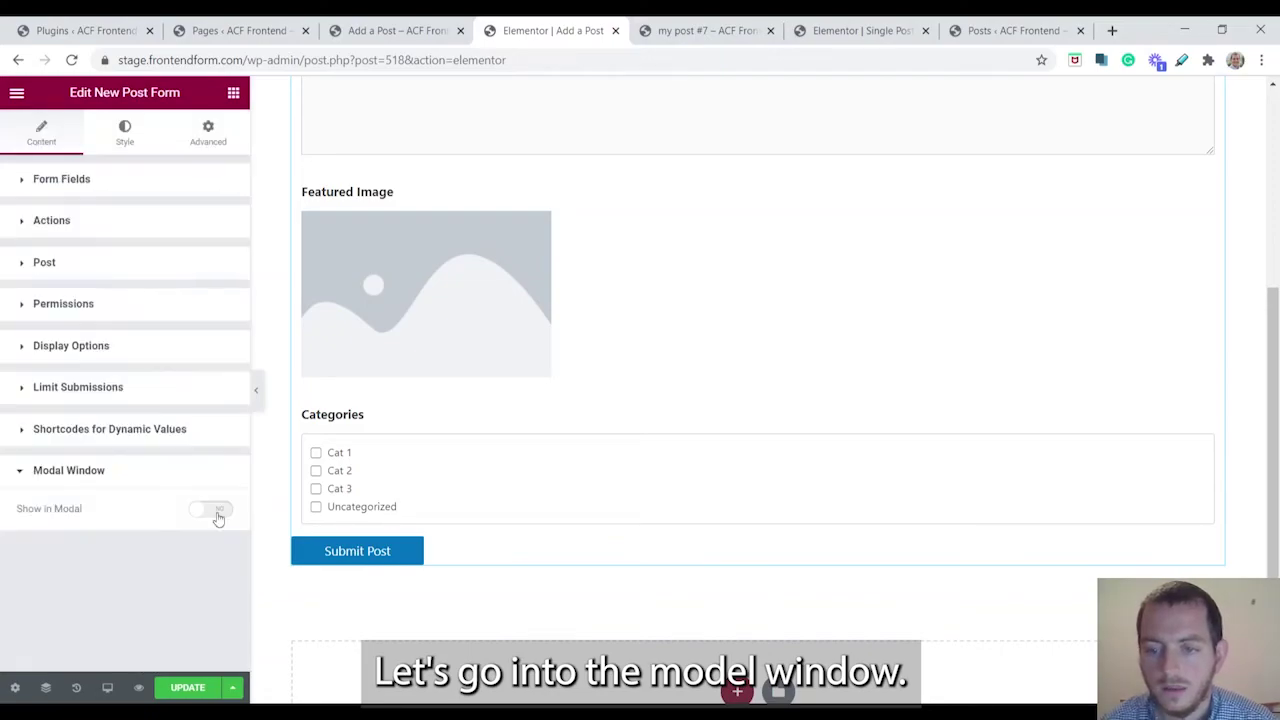
scroll(463, 509, up, 4)
scroll(463, 509, down, 1)
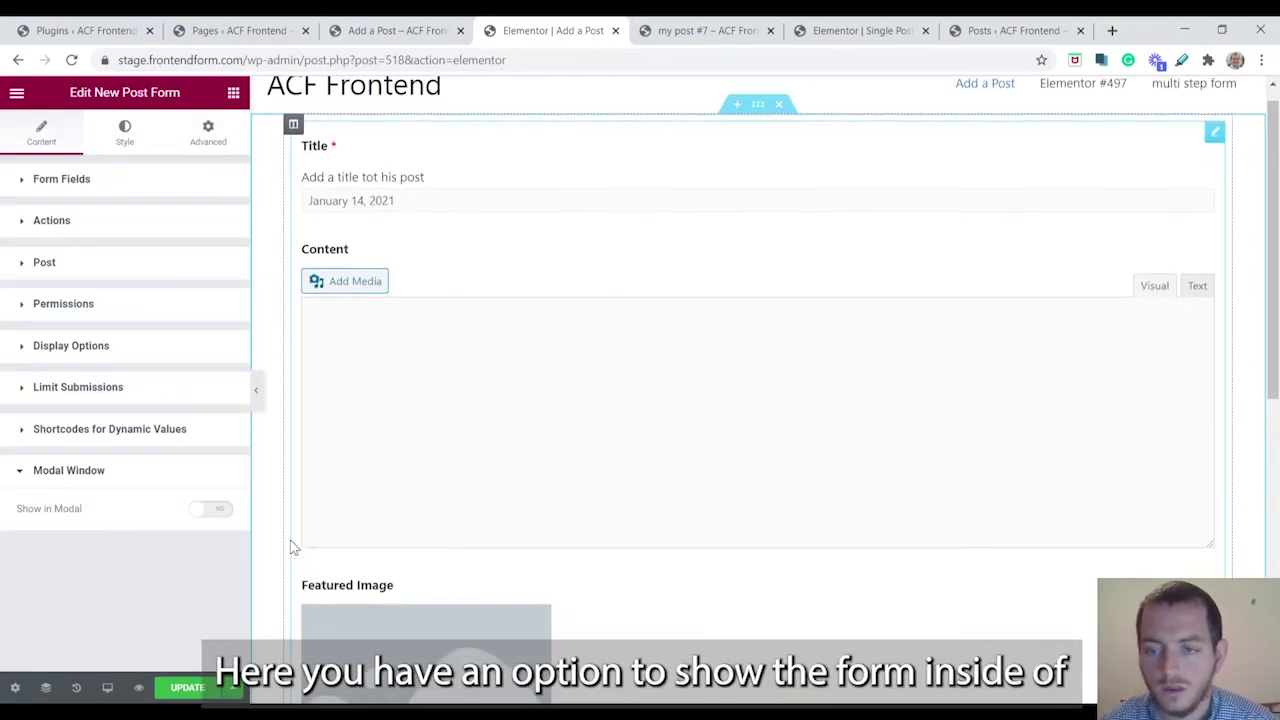
scroll(356, 520, up, 2)
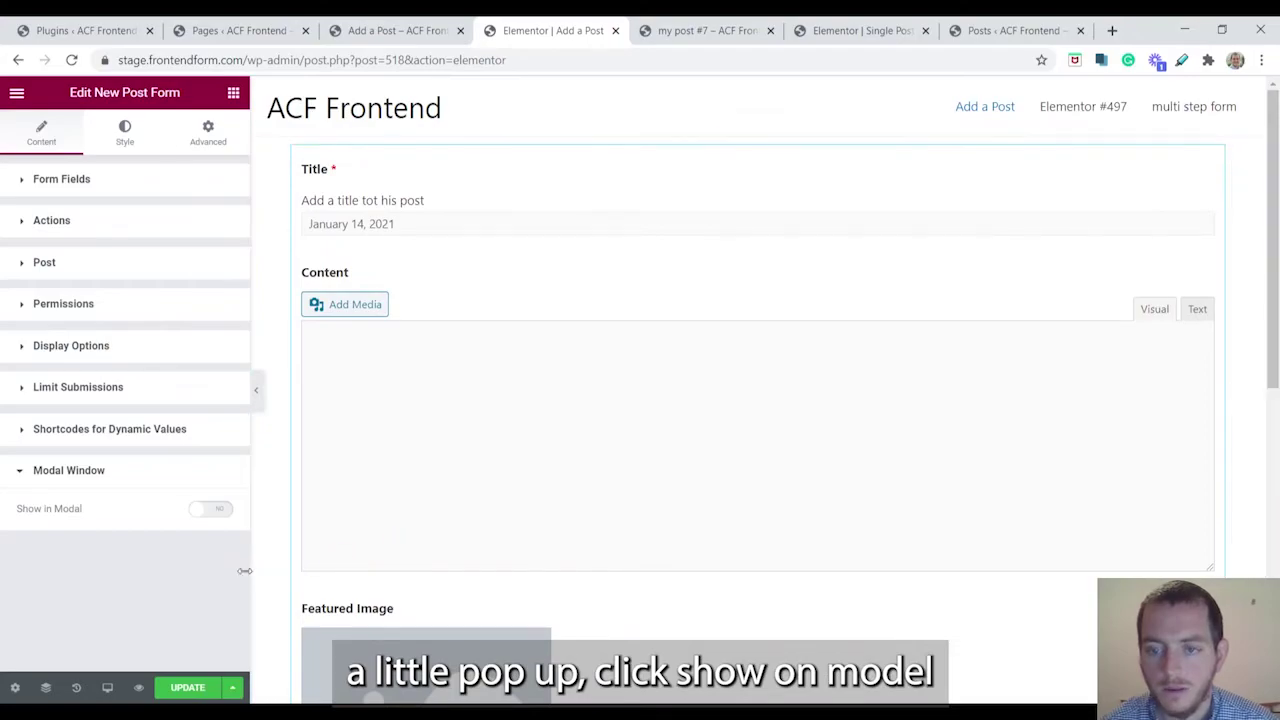
click(210, 509)
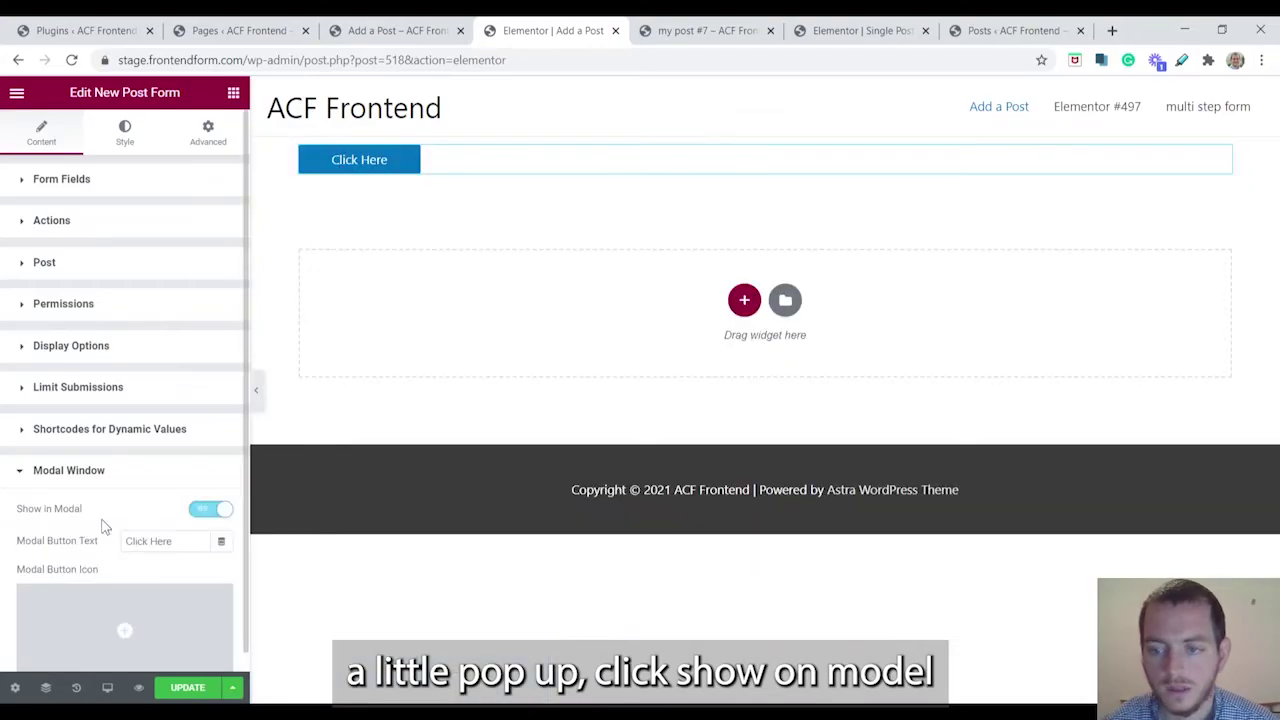
click(360, 161)
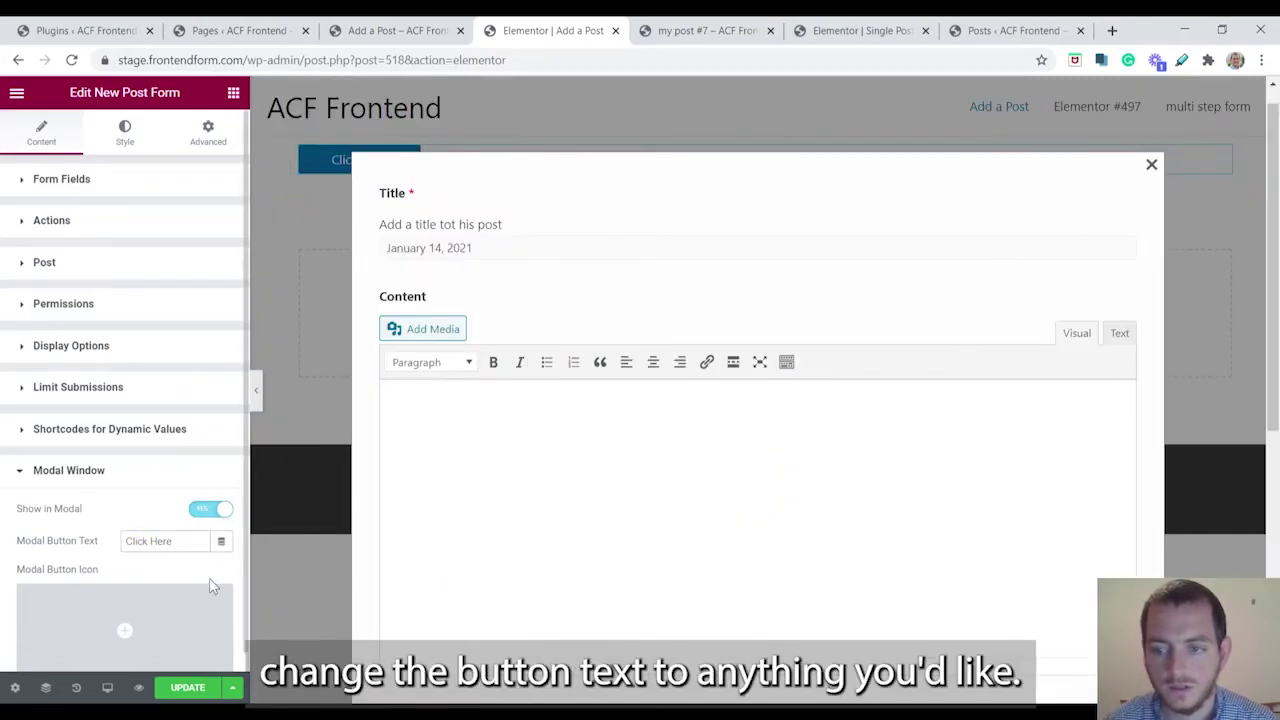
- Label the modal button 'Add Post' with a plus-circle icon, then view the Add a Post page
triple_click(185, 541)
text(Add )
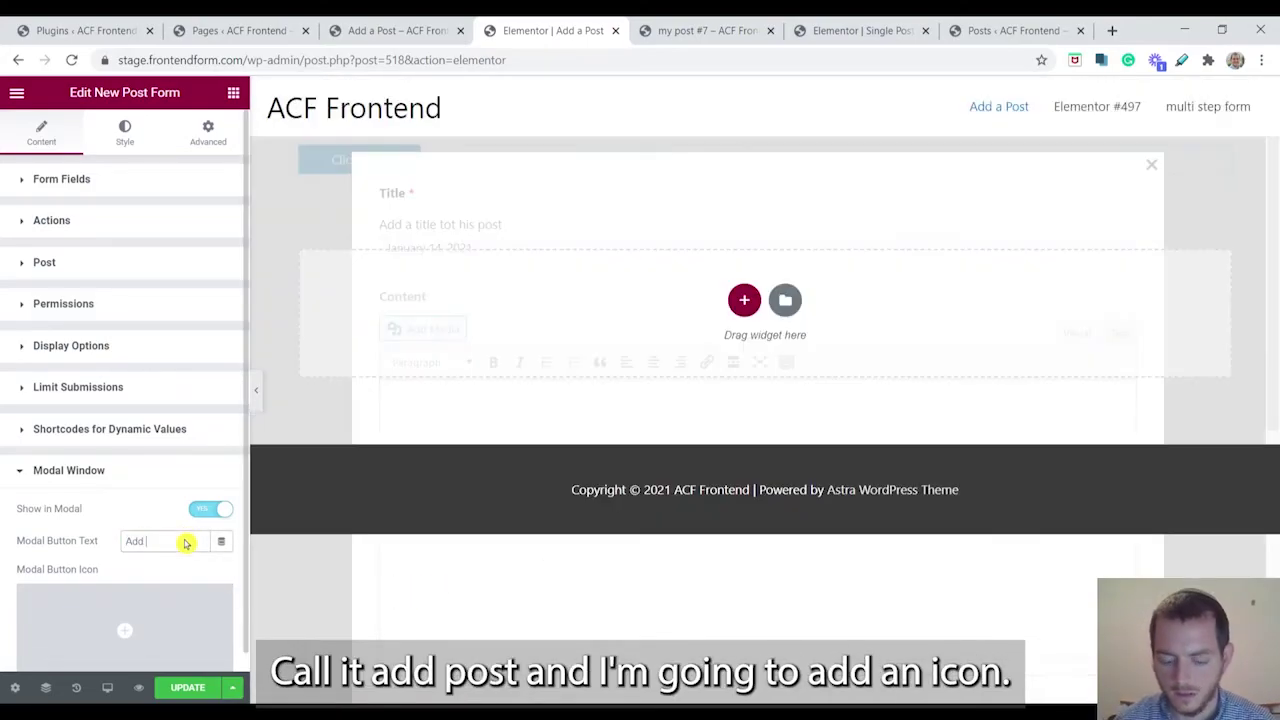
text(Post)
click(126, 626)
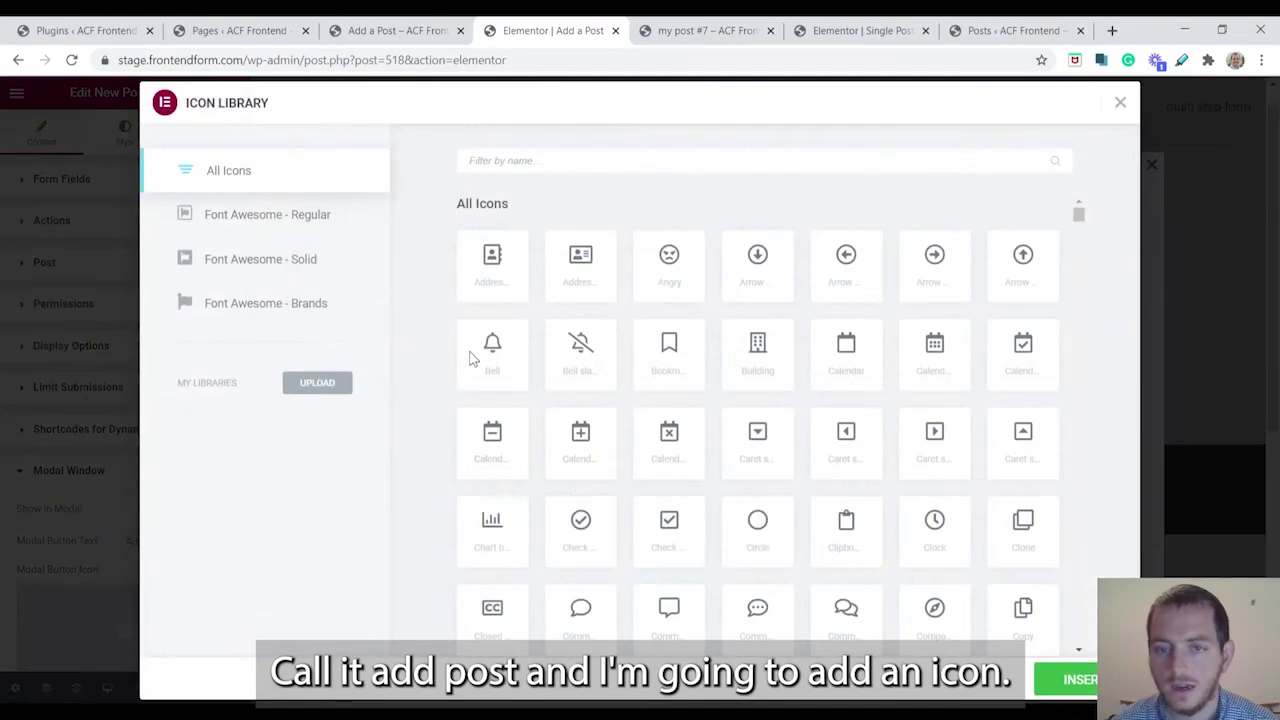
click(541, 171)
text(plus)
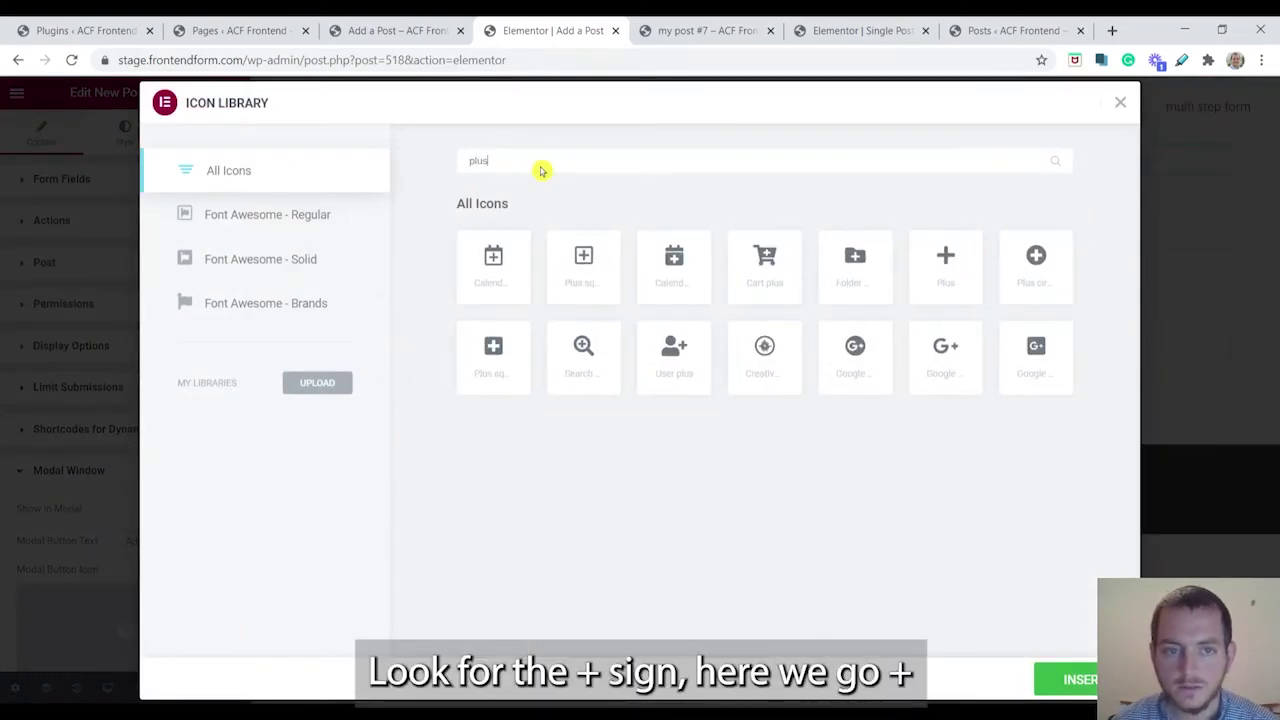
click(1036, 262)
click(1066, 679)
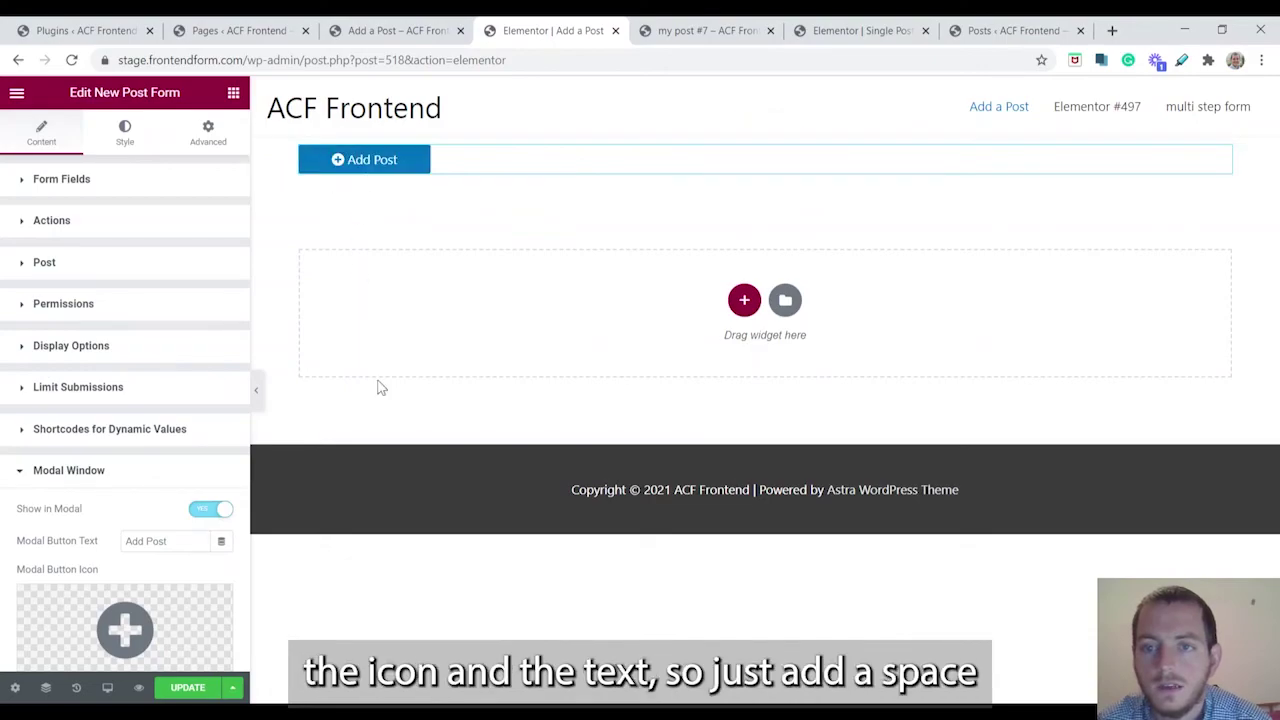
click(132, 541)
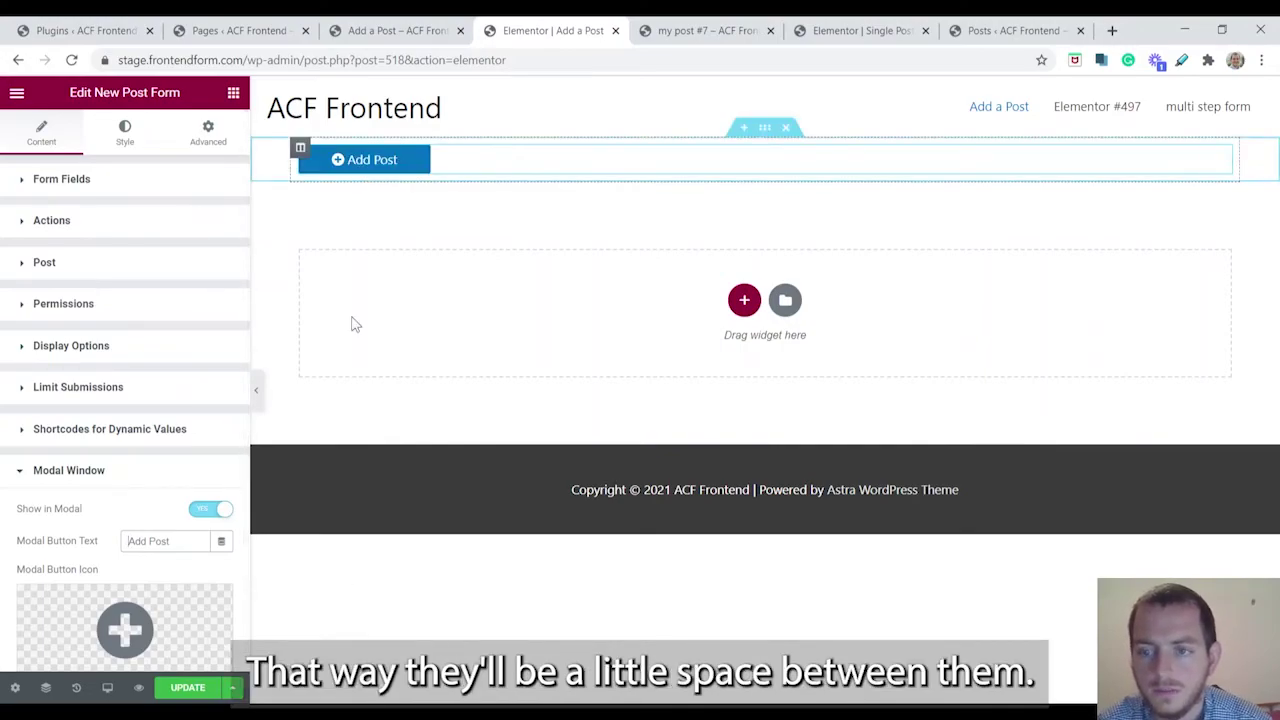
click(398, 30)
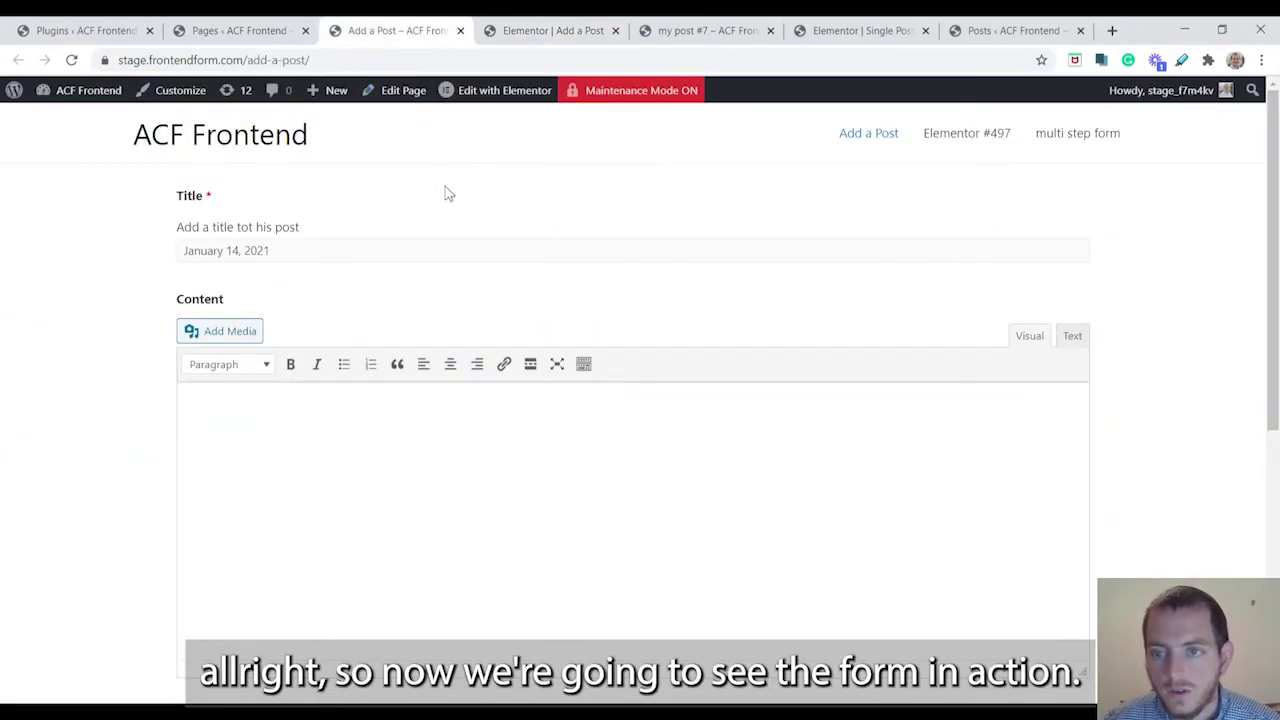
- Title the post 'My post #8' and enter 'lorum ipsum' as its content
click(343, 254)
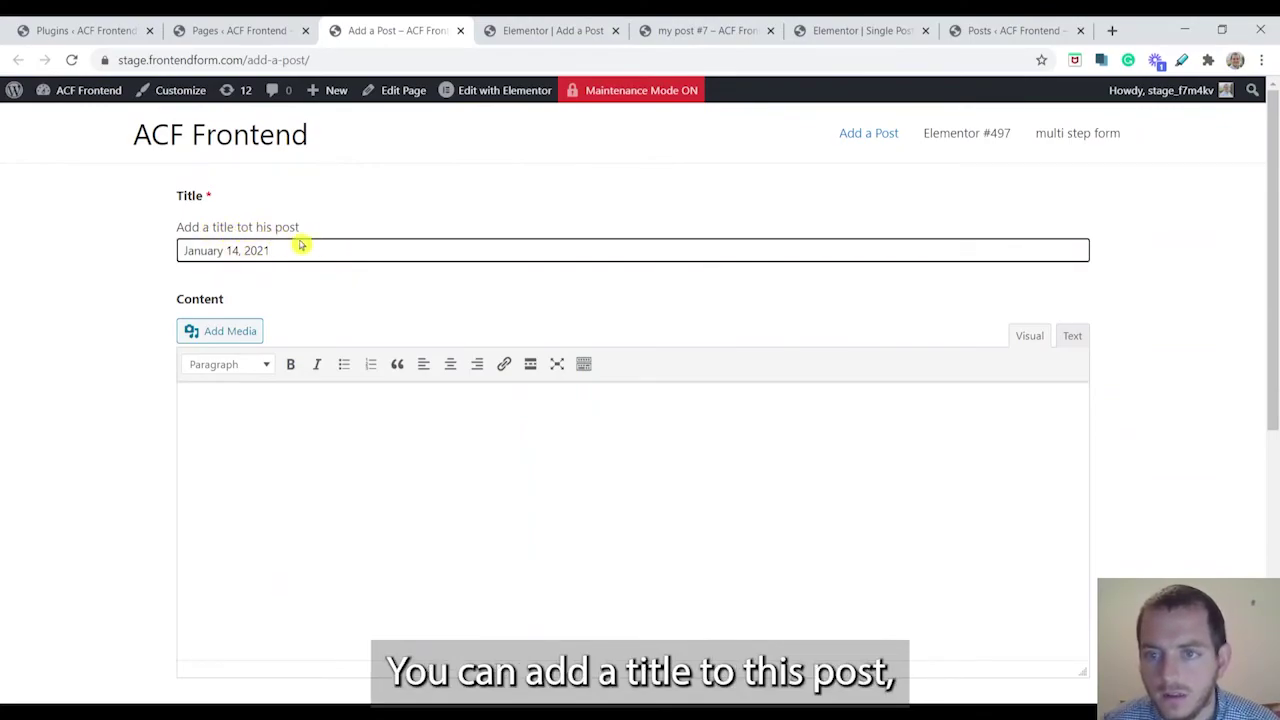
key(ctrl+shift+Left)
key(ctrl+shift+Left)
key(ctrl+shift+Left)
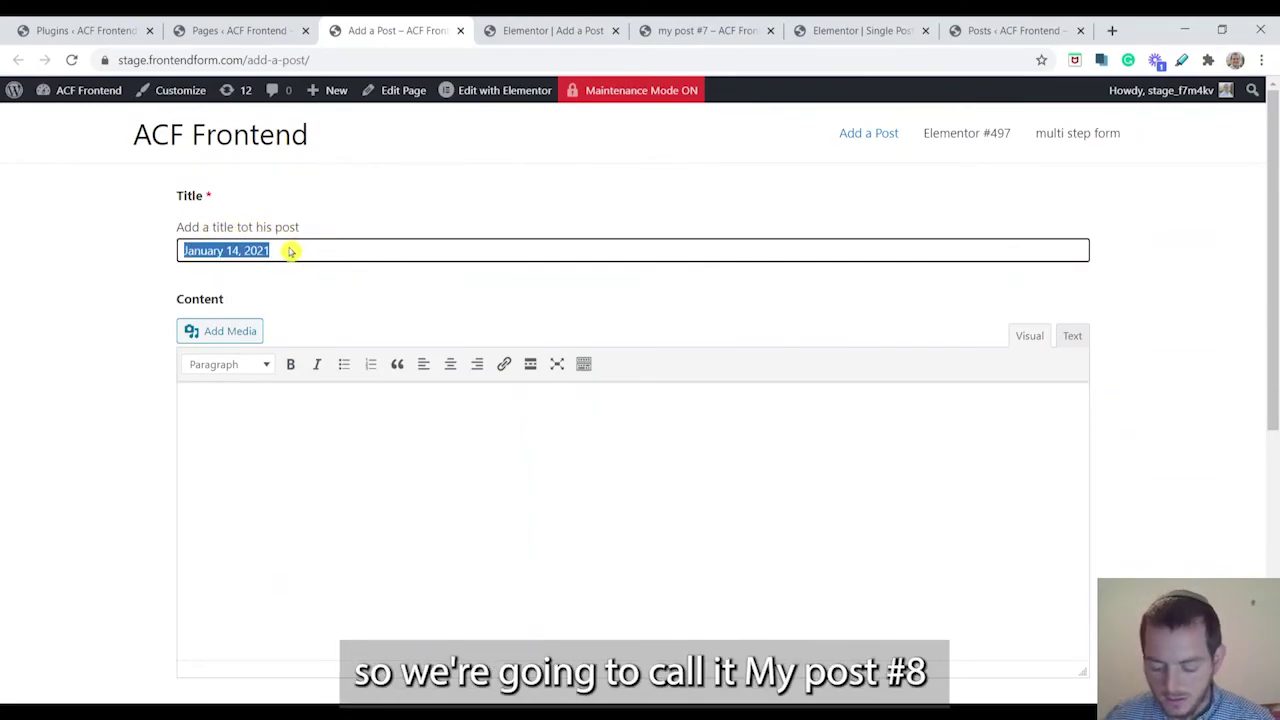
text(My post #8)
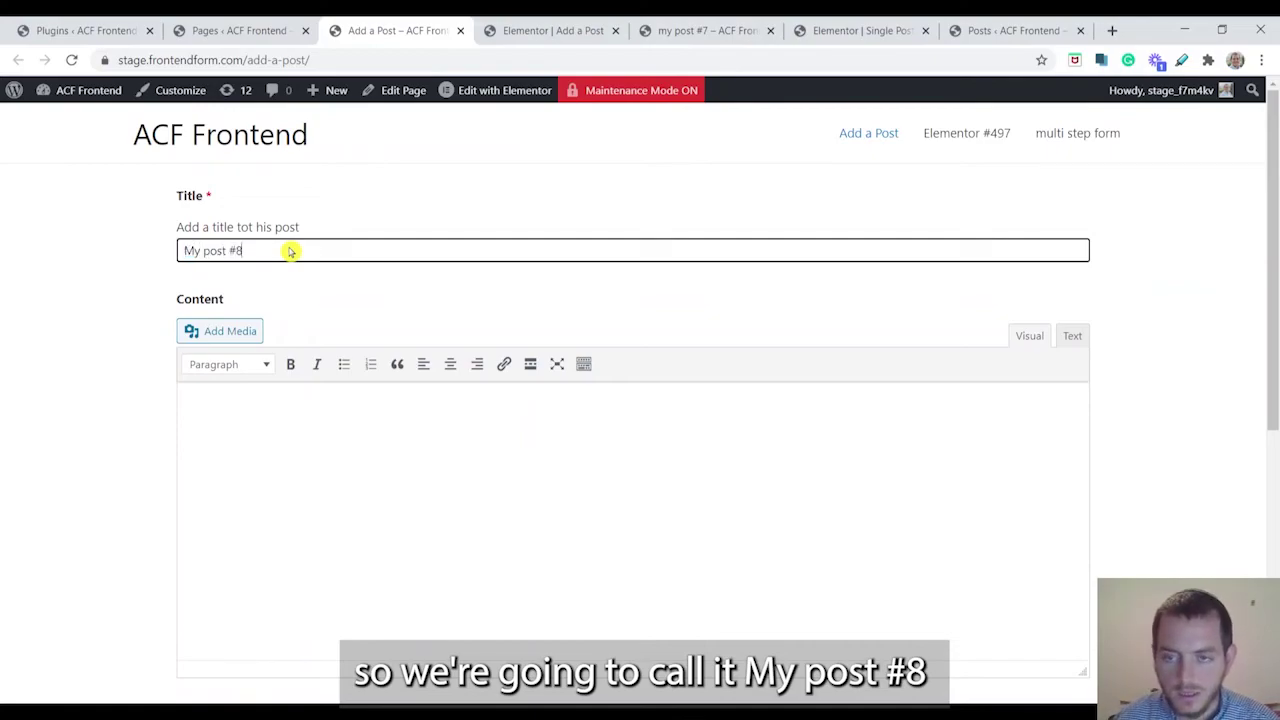
scroll(343, 274, down, 3)
click(343, 274)
scroll(343, 277, up, 2)
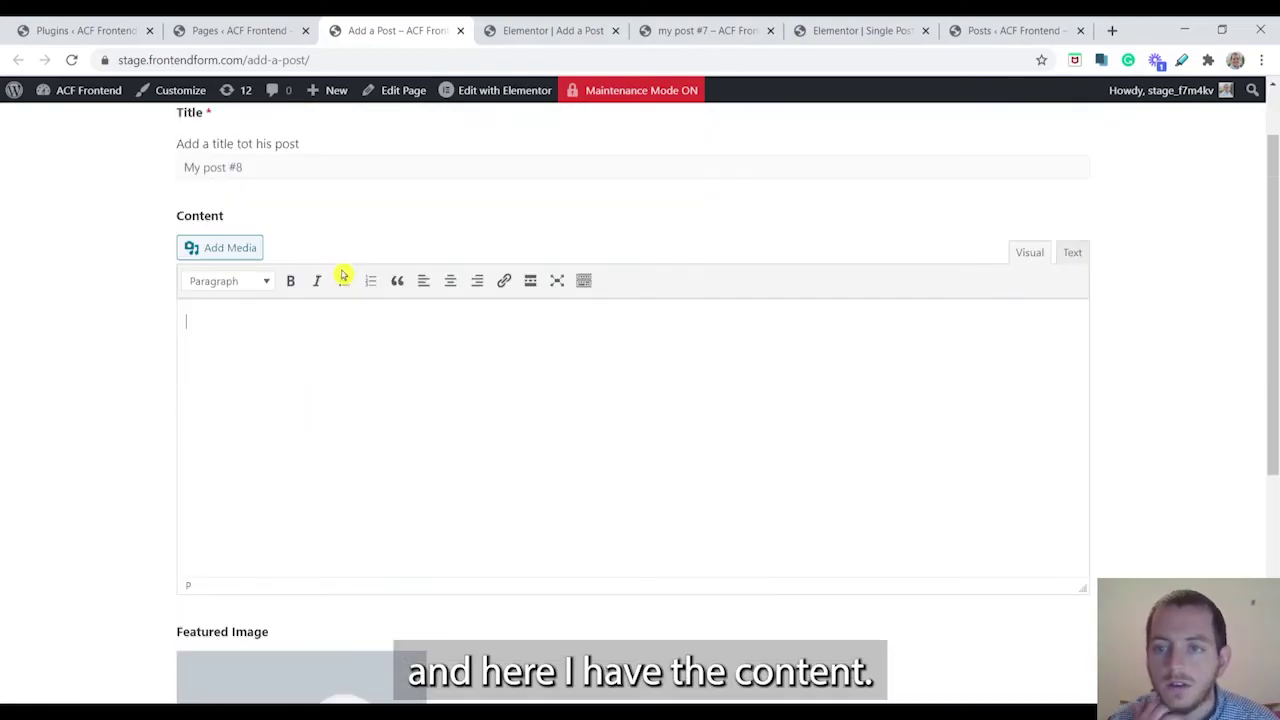
text(lorum )
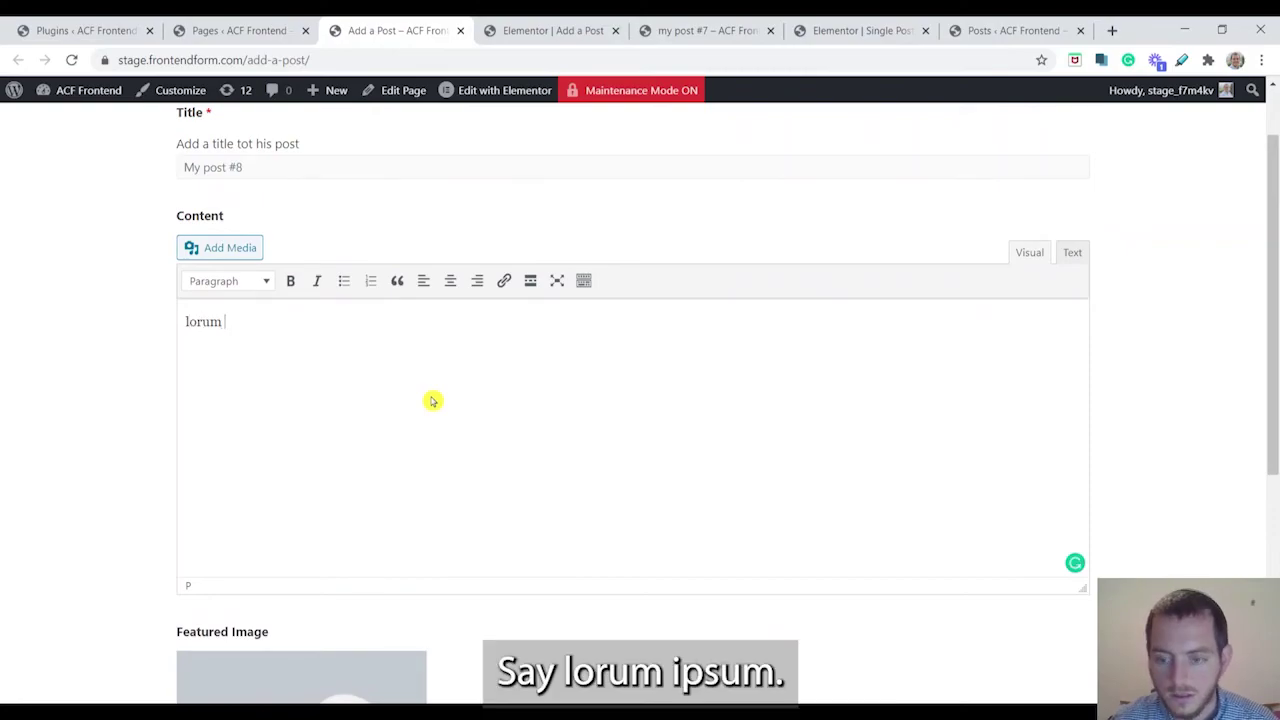
text(ipsum)
- Assign the post to categories Cat 2 and Cat 3
scroll(357, 414, down, 4)
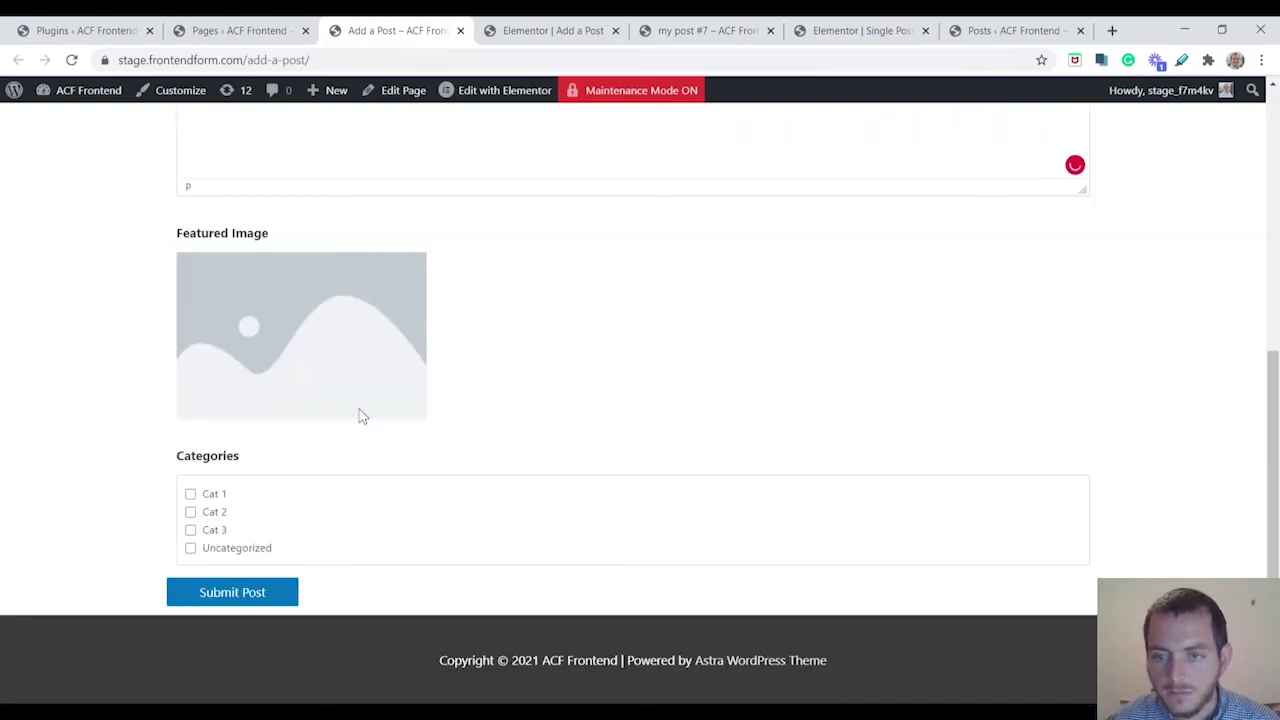
scroll(357, 372, up, 2)
scroll(323, 452, down, 1)
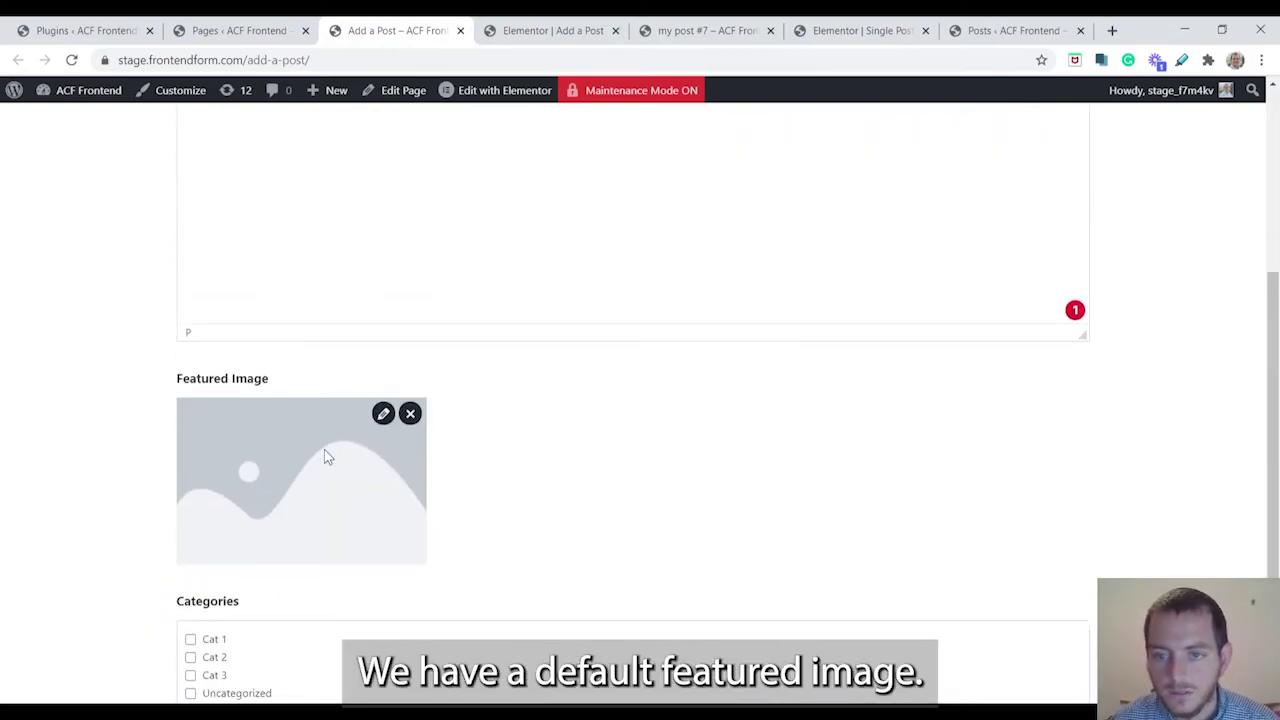
scroll(197, 513, down, 1)
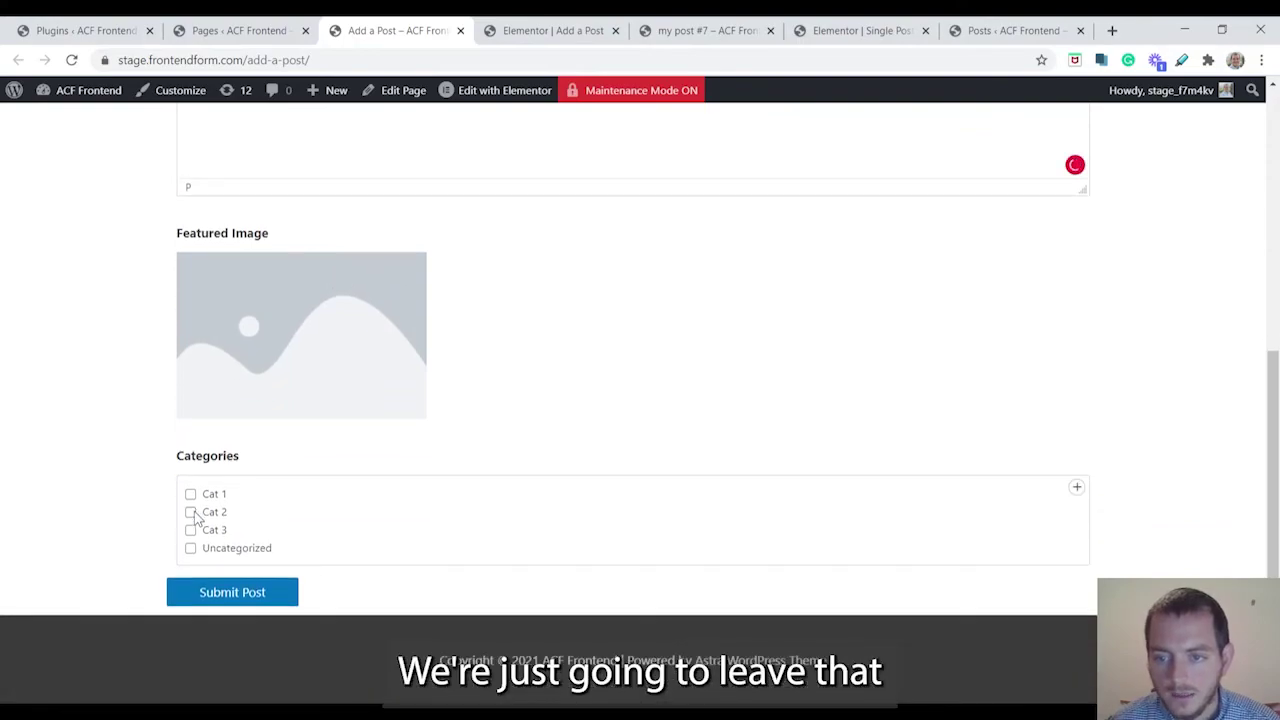
click(191, 512)
click(191, 530)
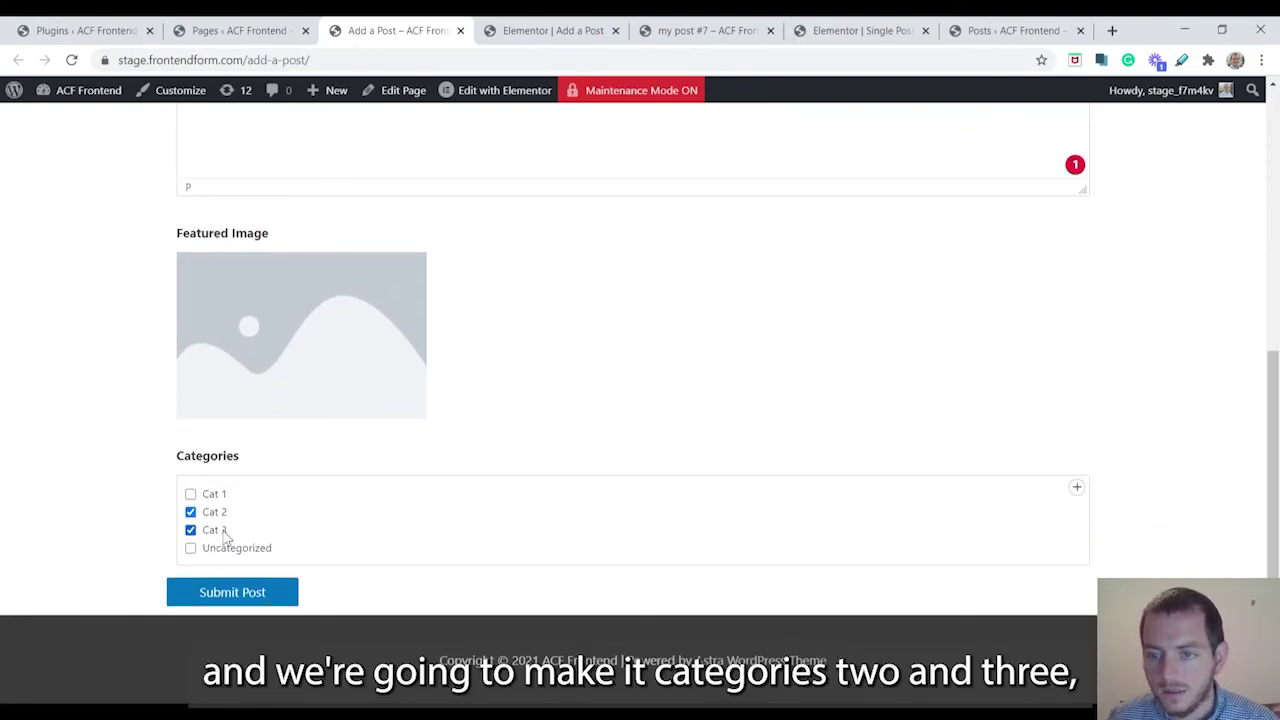
- Submit the 'My post #8' form with the Submit Post button
click(282, 600)
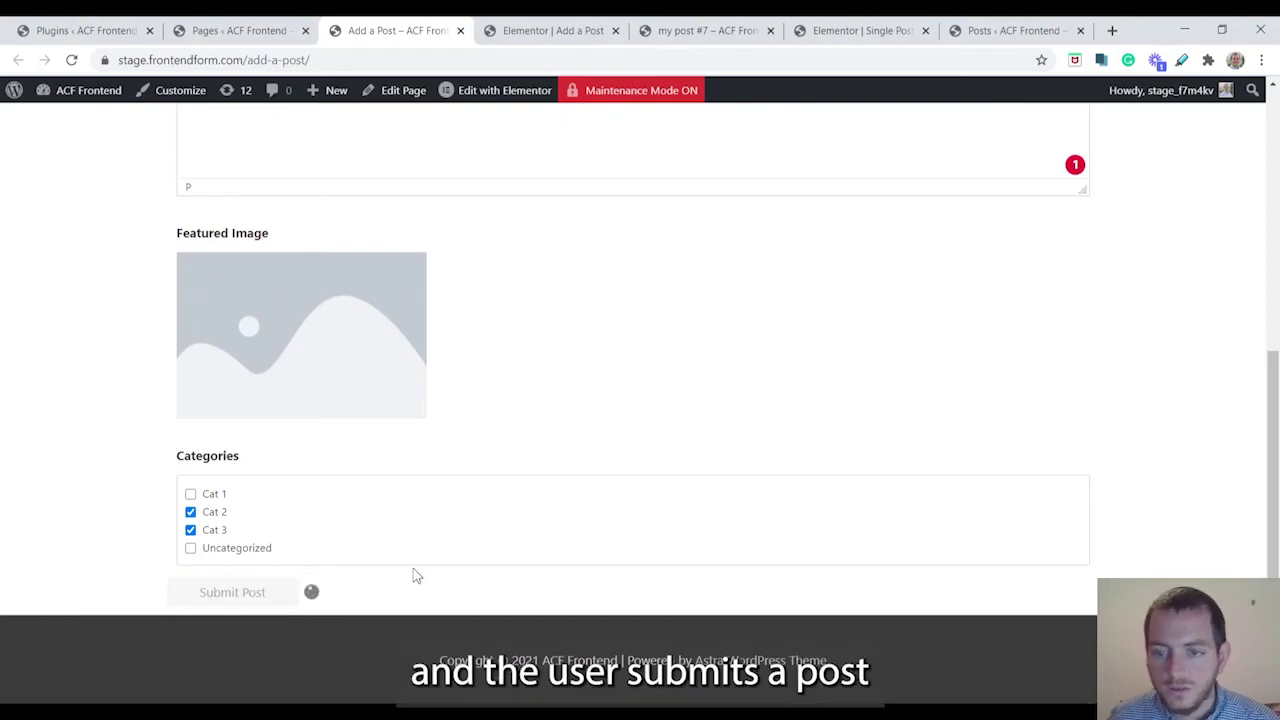